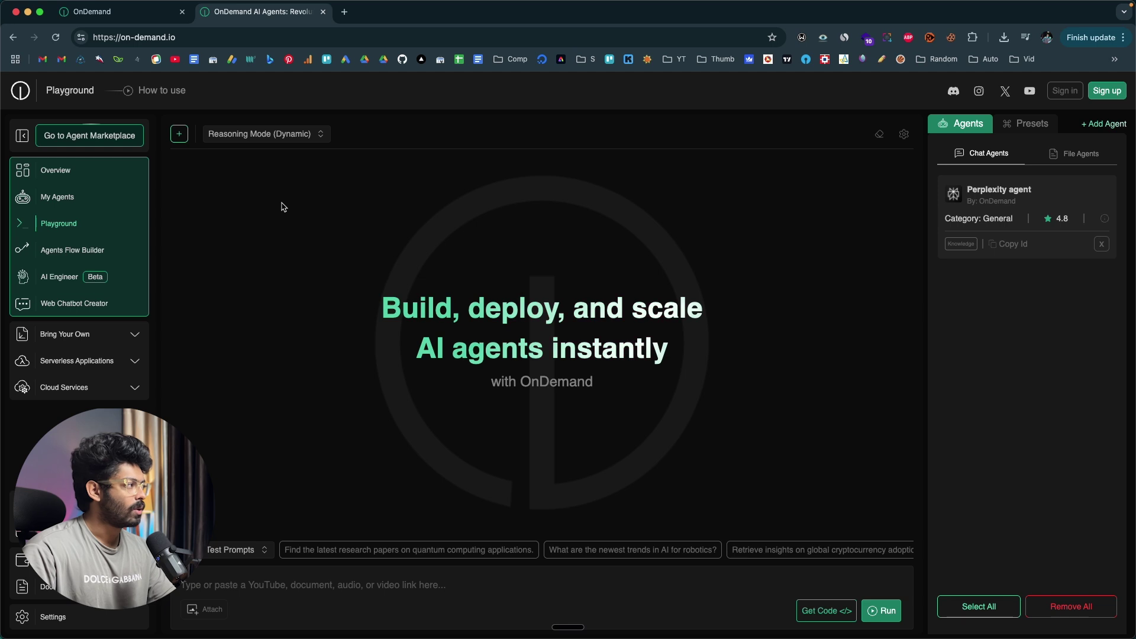
Step: Close the 'OnDemand AI Agents' website tab to show the app.on-demand.io Overview dashboard
key(super+w)
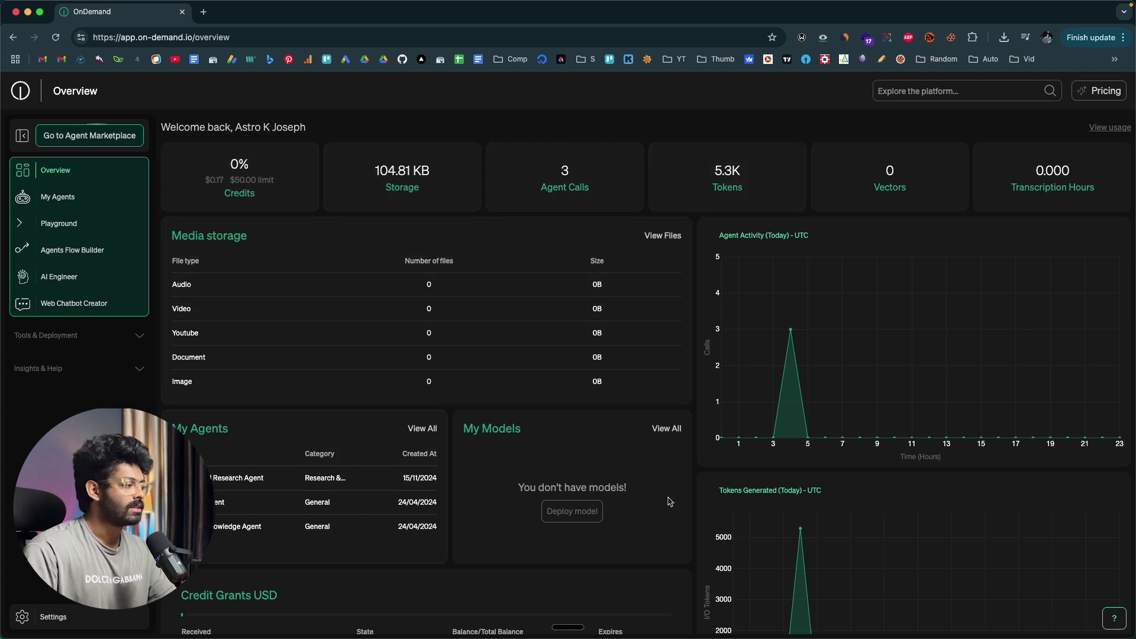
Step: Go from the Overview dashboard to My Agents, listing all eight agents with IDs and types
scroll(572, 504, down, 3)
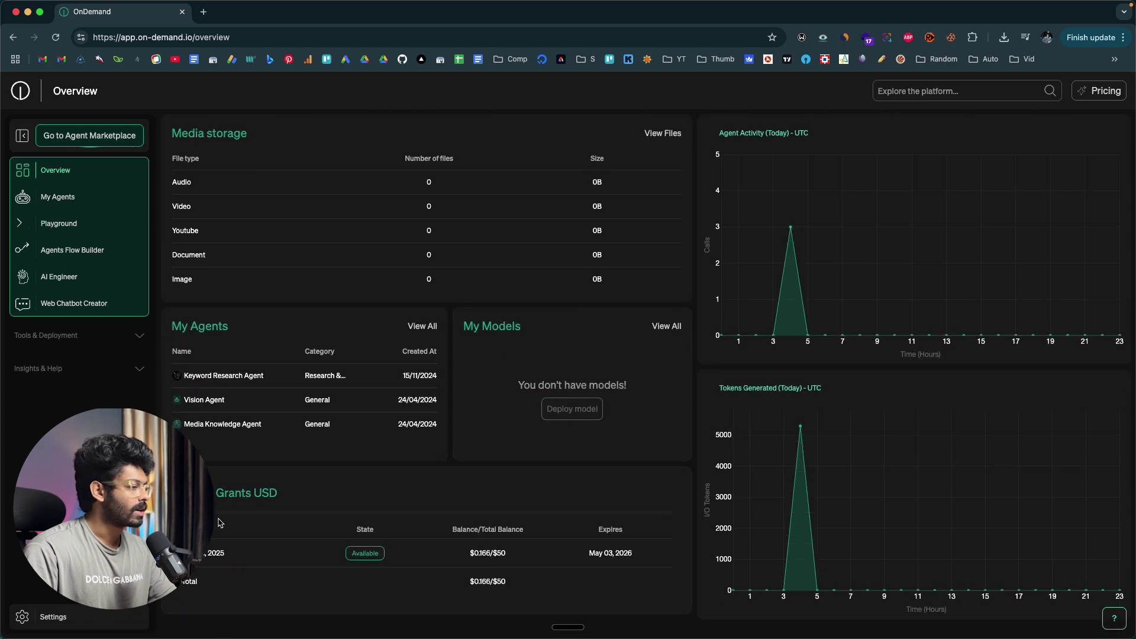
scroll(819, 263, up, 3)
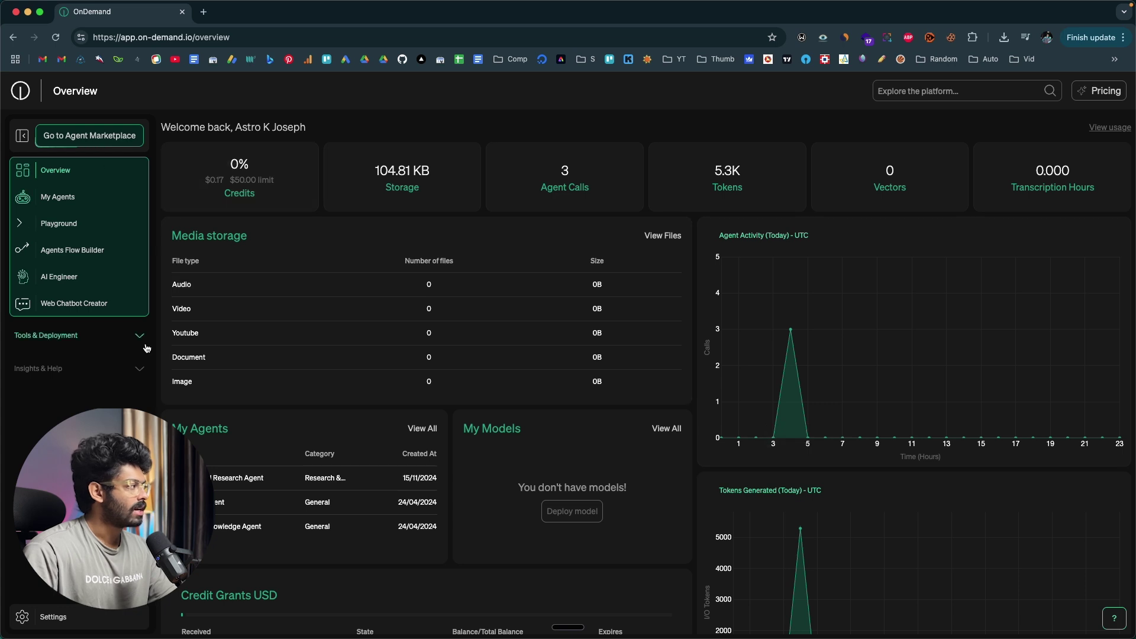
click(65, 201)
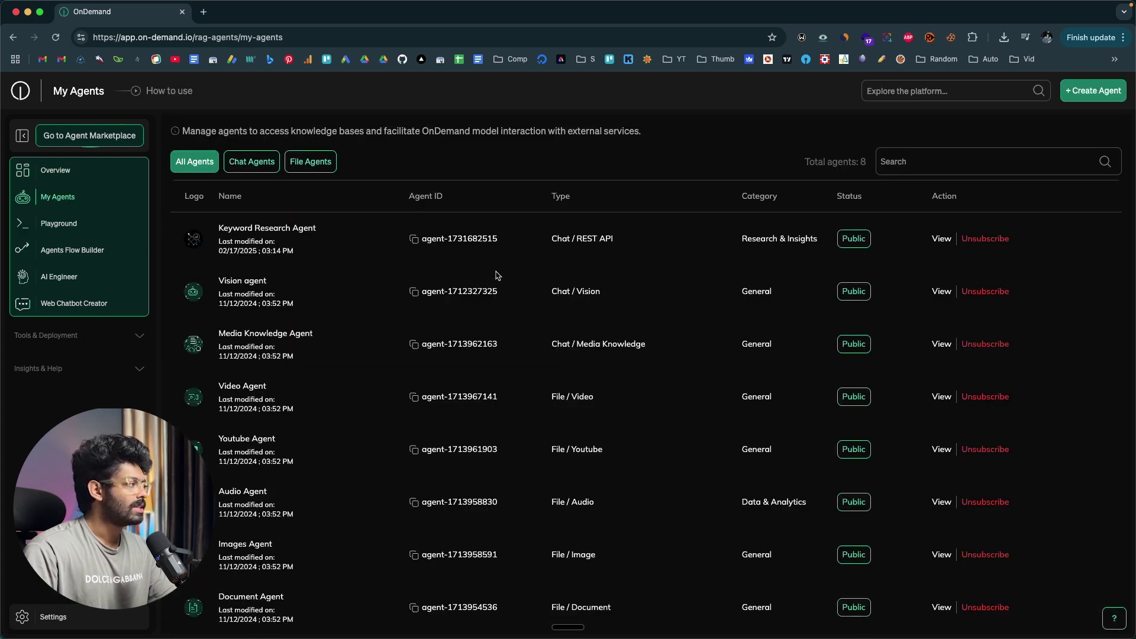
Step: Go to the Agent Marketplace grid of public agents like Holy Bible, HTTP Cat and Quran
scroll(497, 275, down, 1)
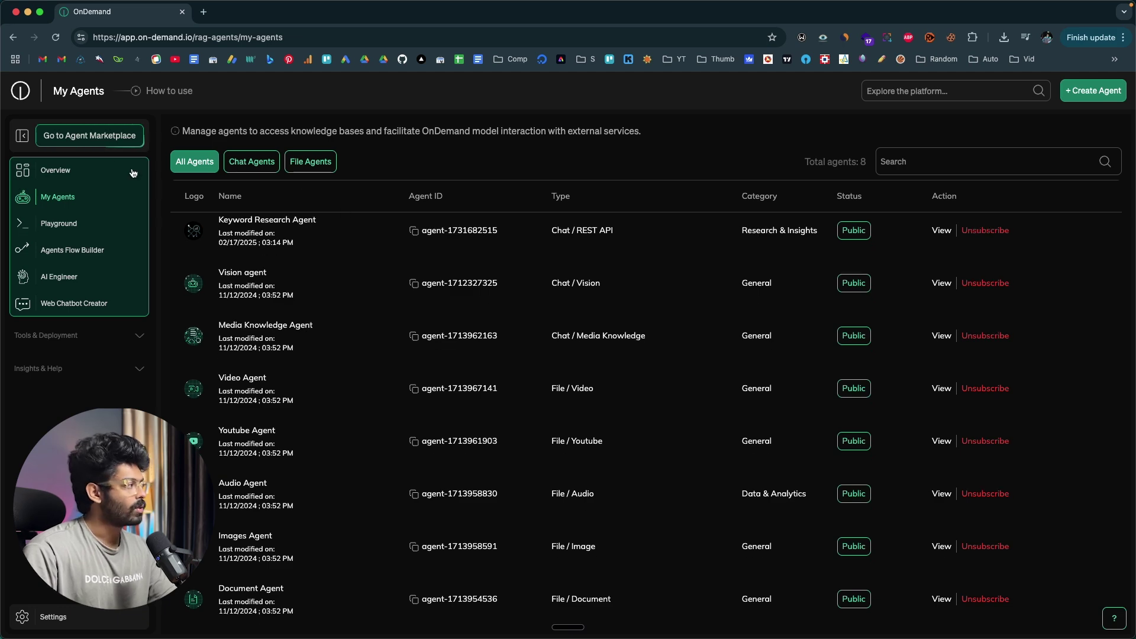
click(69, 141)
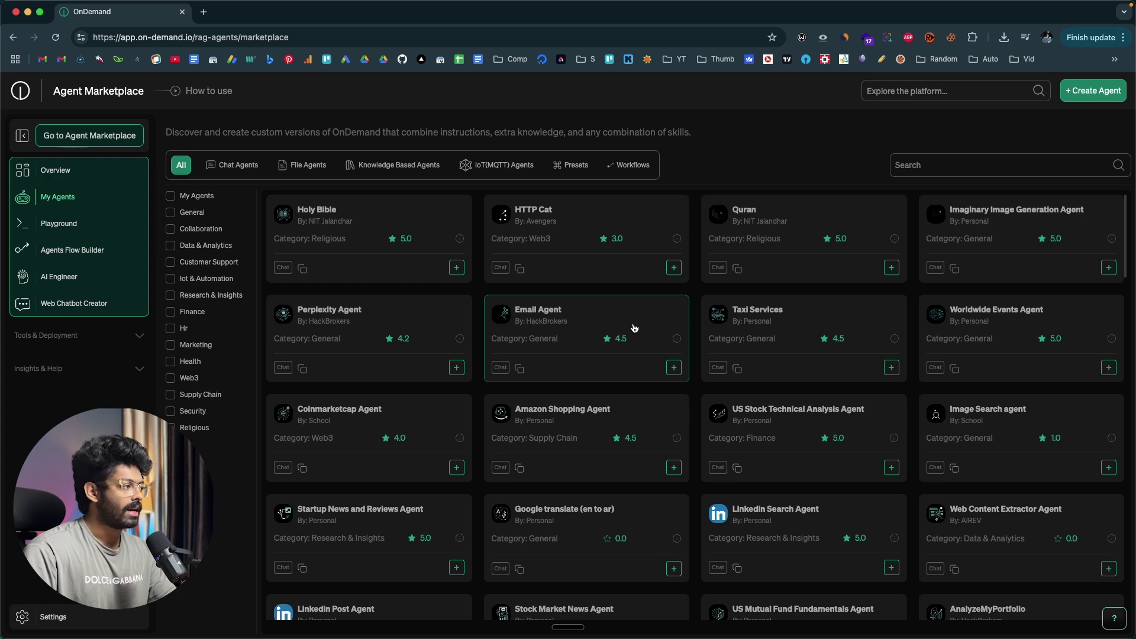
Step: Add the Email Agent from its marketplace details card
click(580, 319)
click(770, 170)
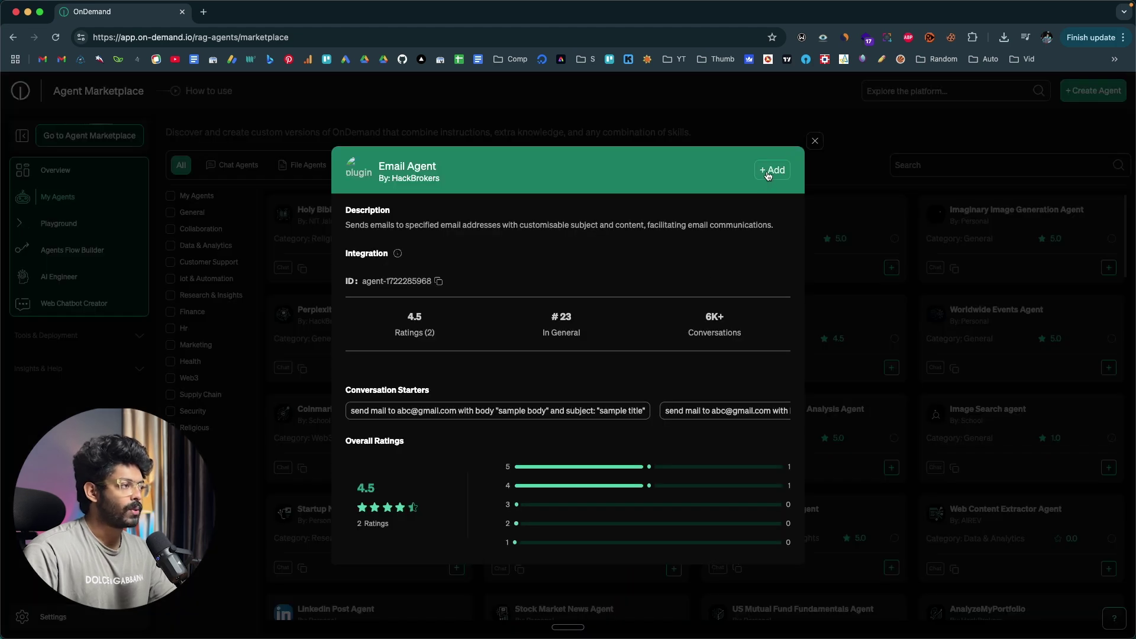
click(815, 143)
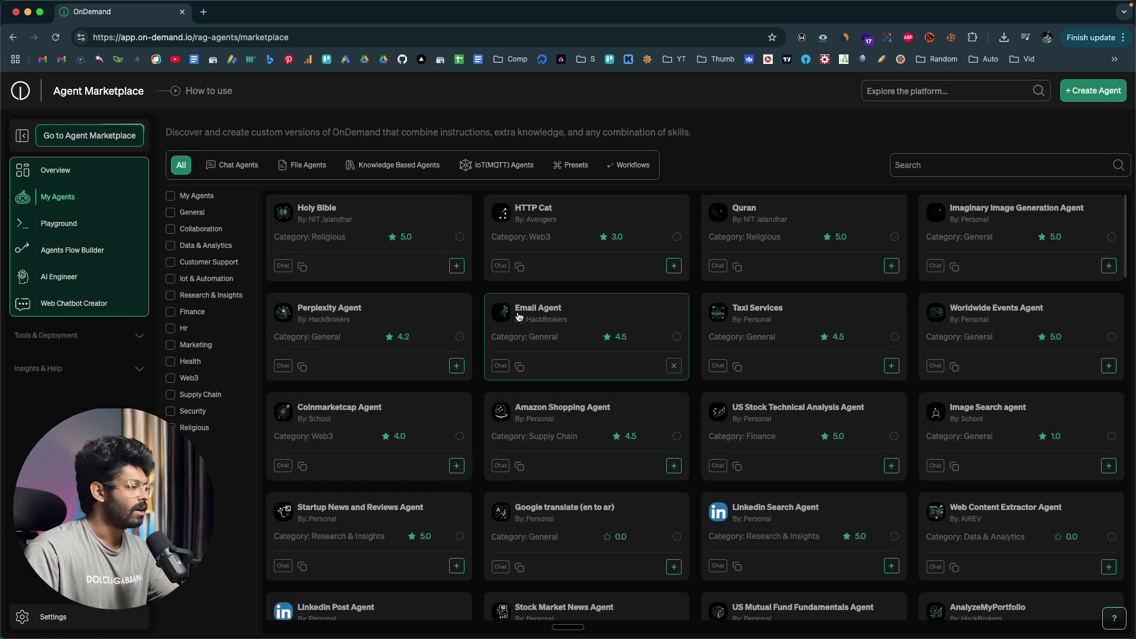
Step: Look at the Create Agent adapter choices (Rest API, Knowledge Base, IoT MQTT), then dismiss them
scroll(518, 316, down, 15)
scroll(518, 316, down, 2)
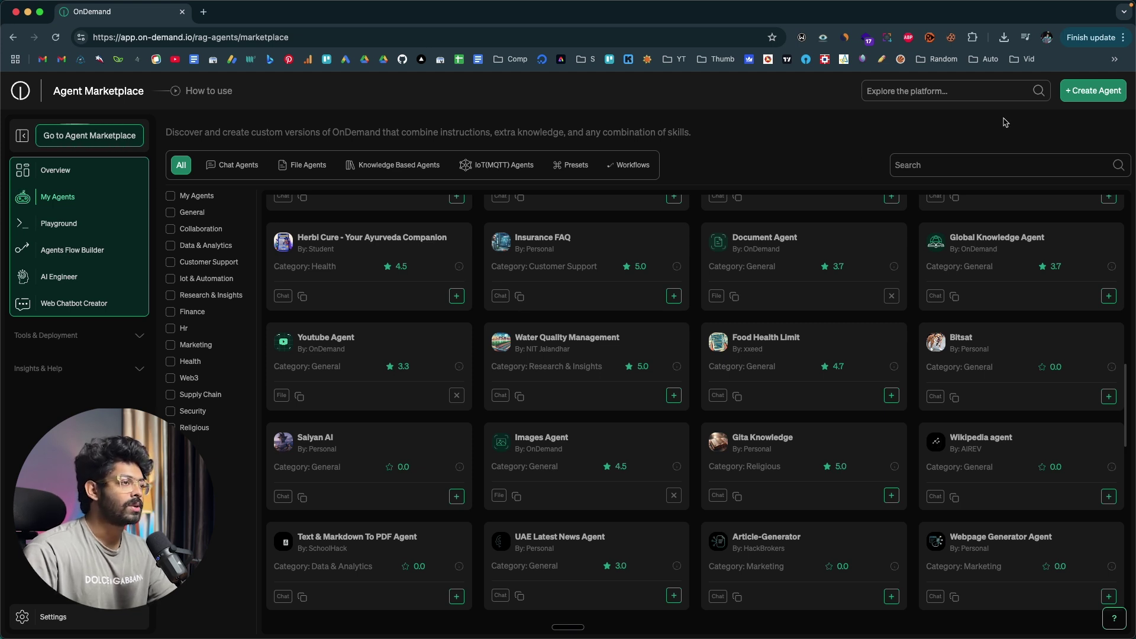
click(1082, 94)
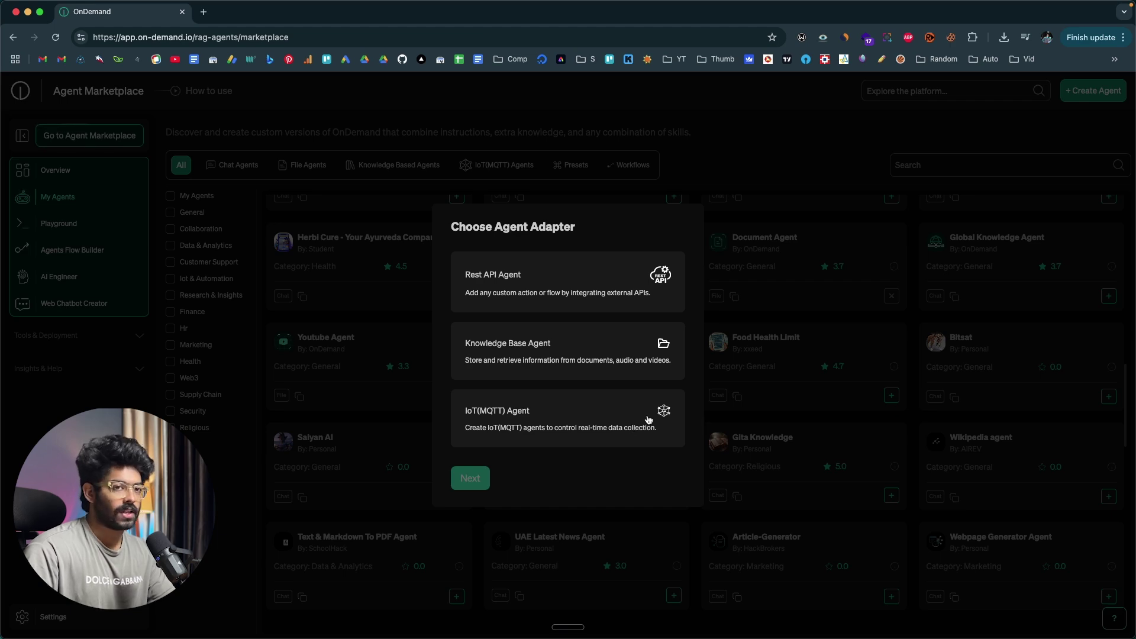
click(733, 213)
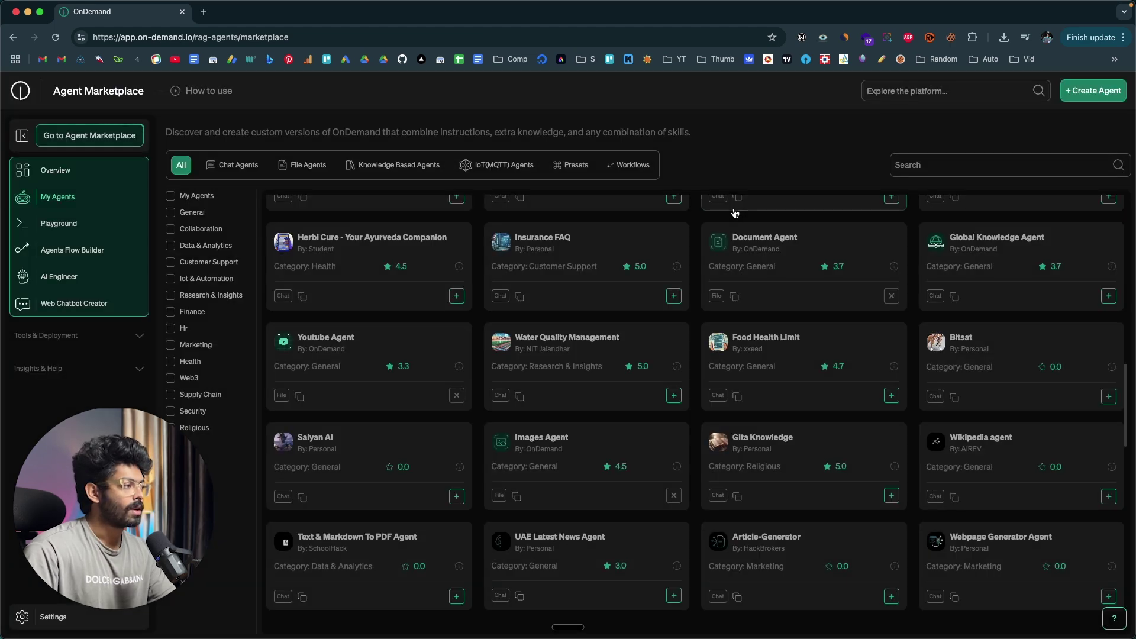
Step: Add the Linkedin Search Agent from its details card after reading its description, then close the card
scroll(517, 266, up, 3)
scroll(516, 304, up, 8)
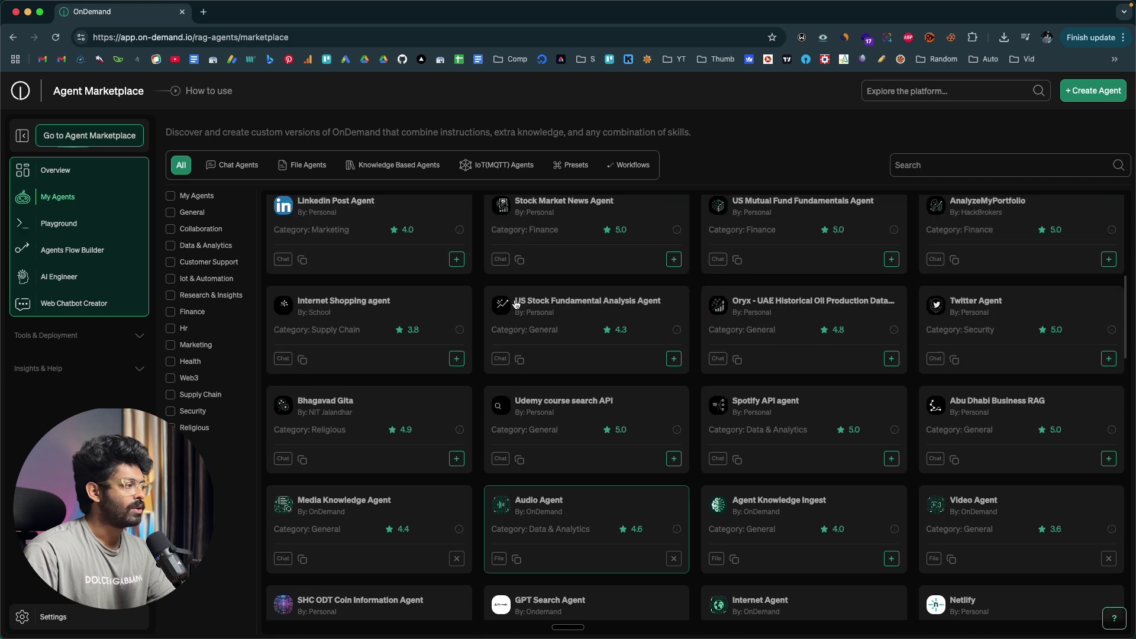
scroll(516, 304, up, 1)
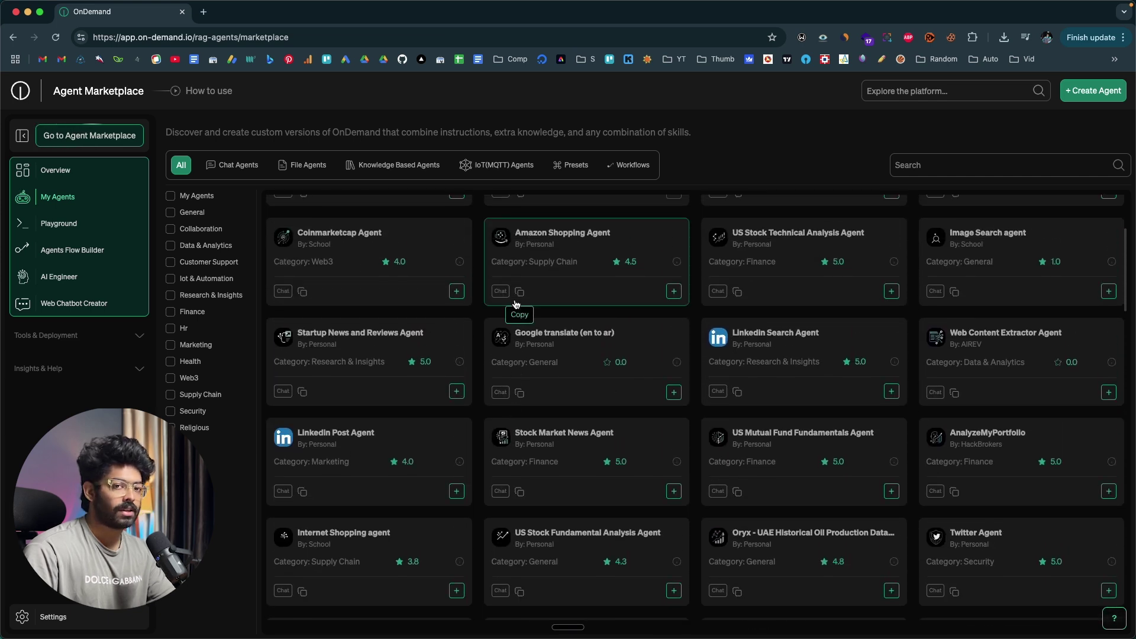
scroll(769, 444, up, 3)
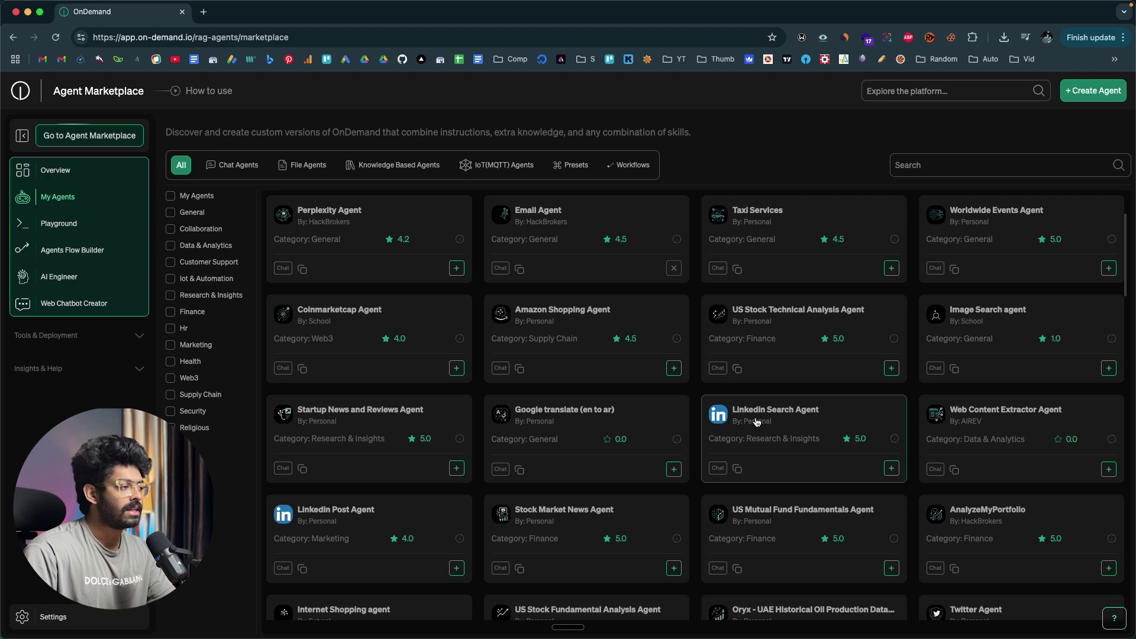
click(793, 414)
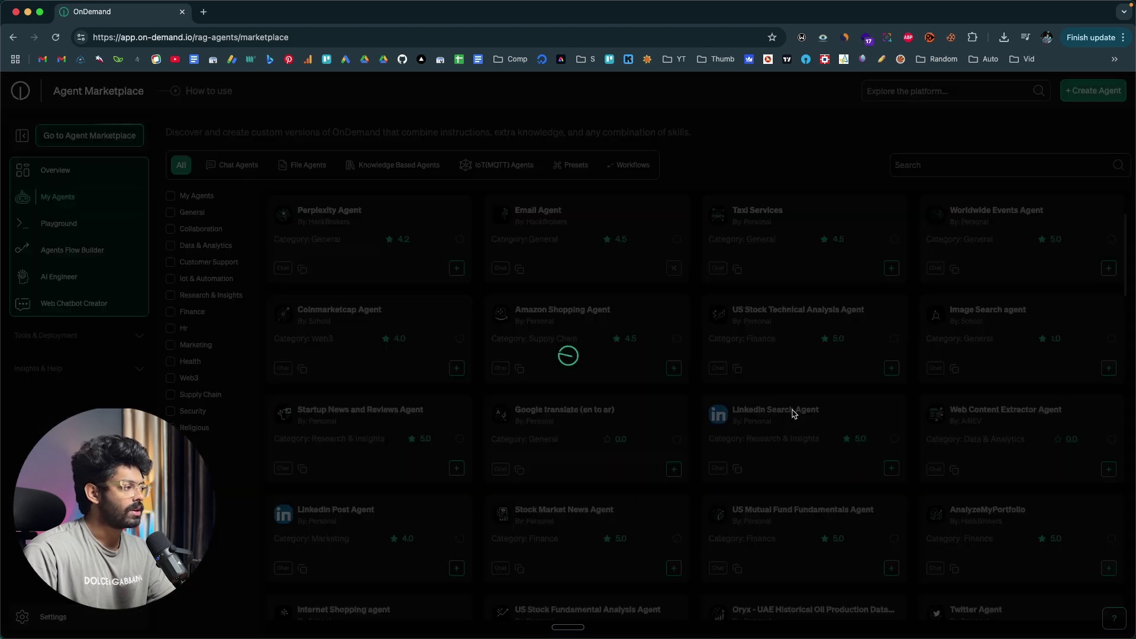
drag(354, 218, 648, 217)
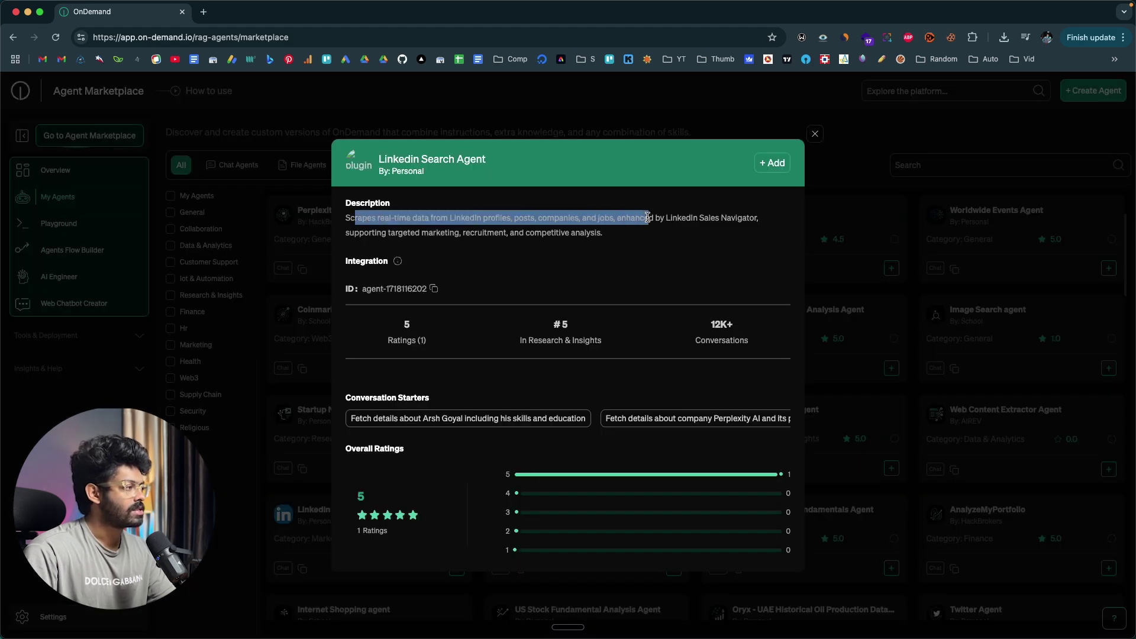
click(592, 233)
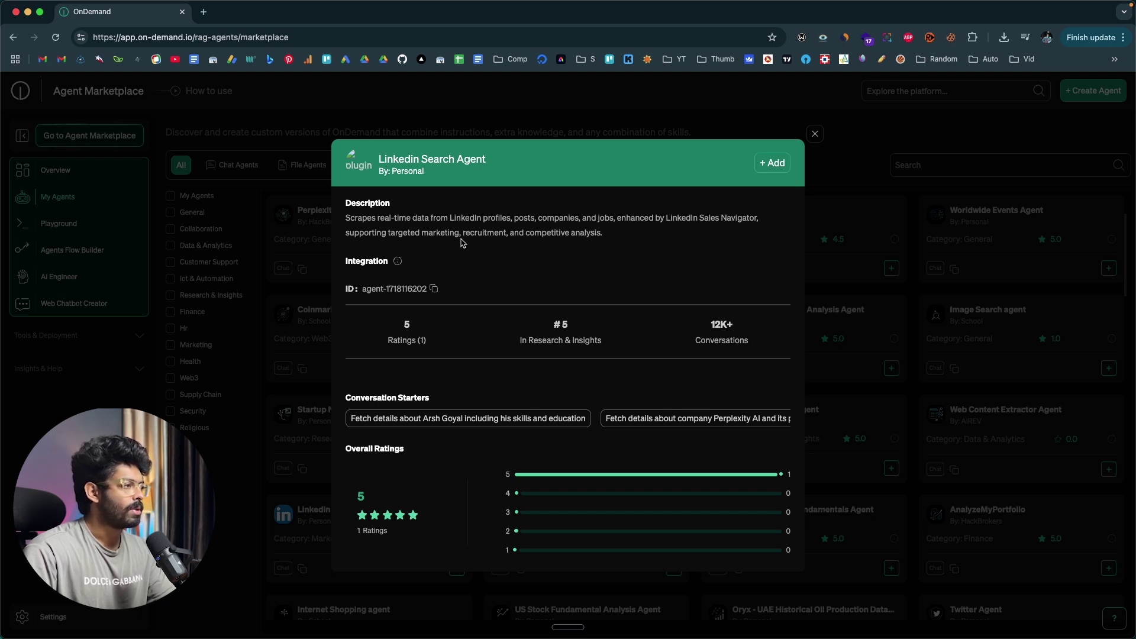
click(774, 164)
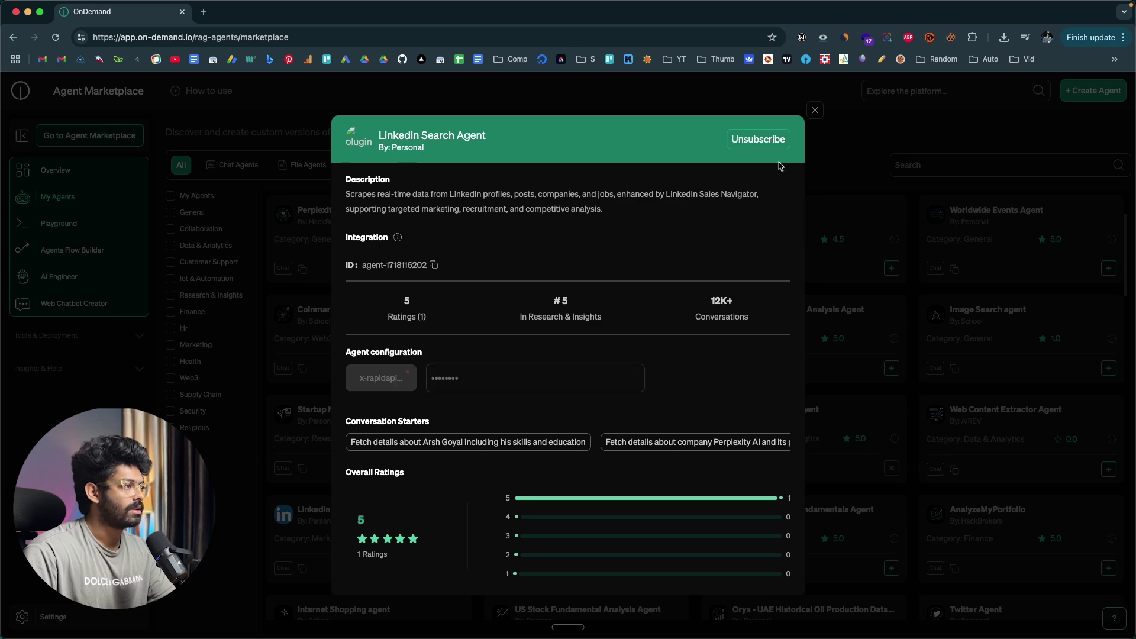
click(815, 111)
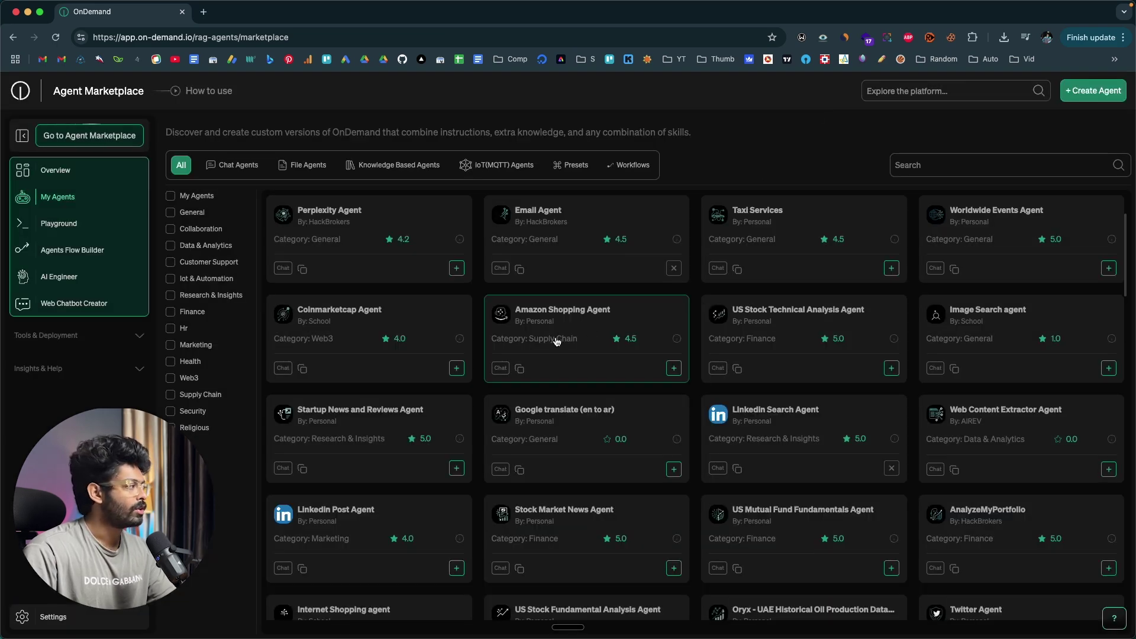
Step: Add the Linkedin Search Agent to the Playground's chat agents and enable it for test prompts
click(70, 224)
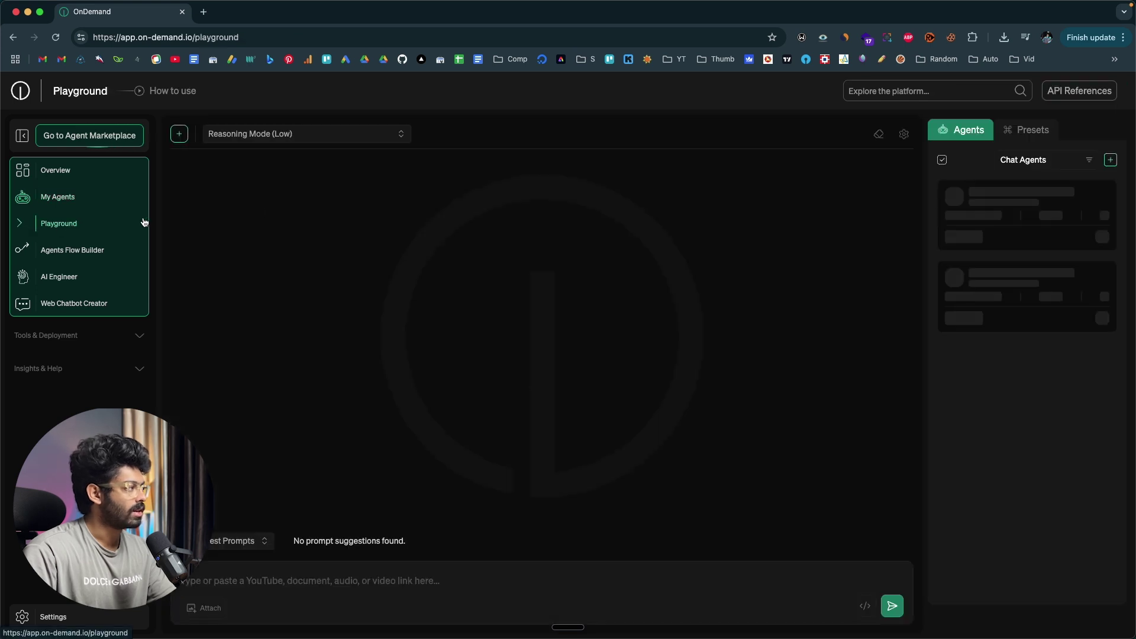
click(1110, 160)
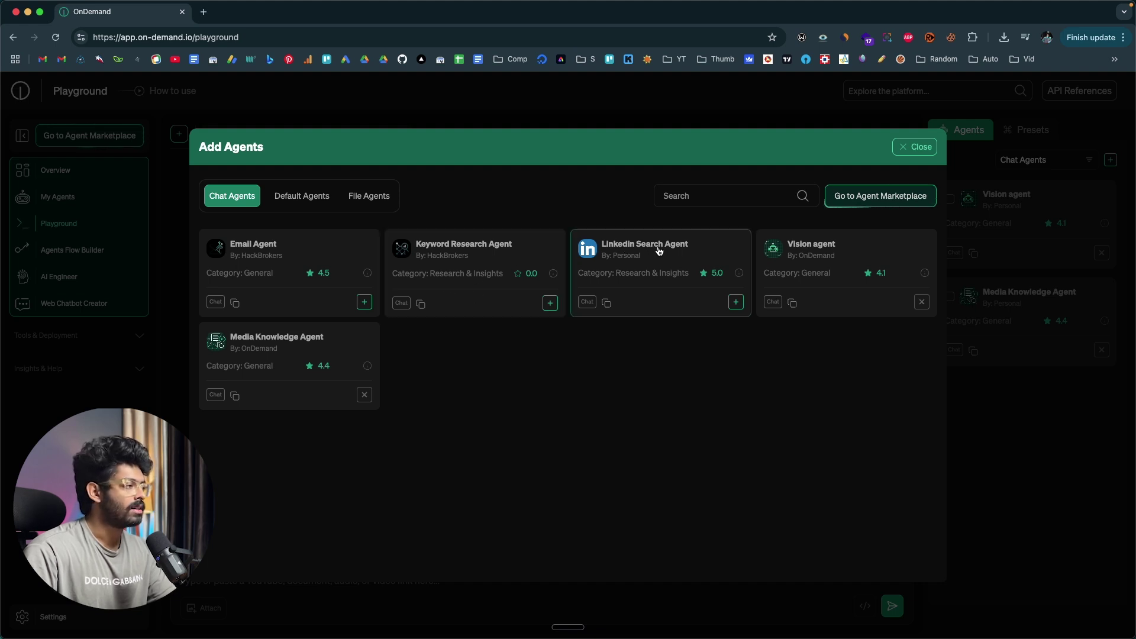
click(737, 305)
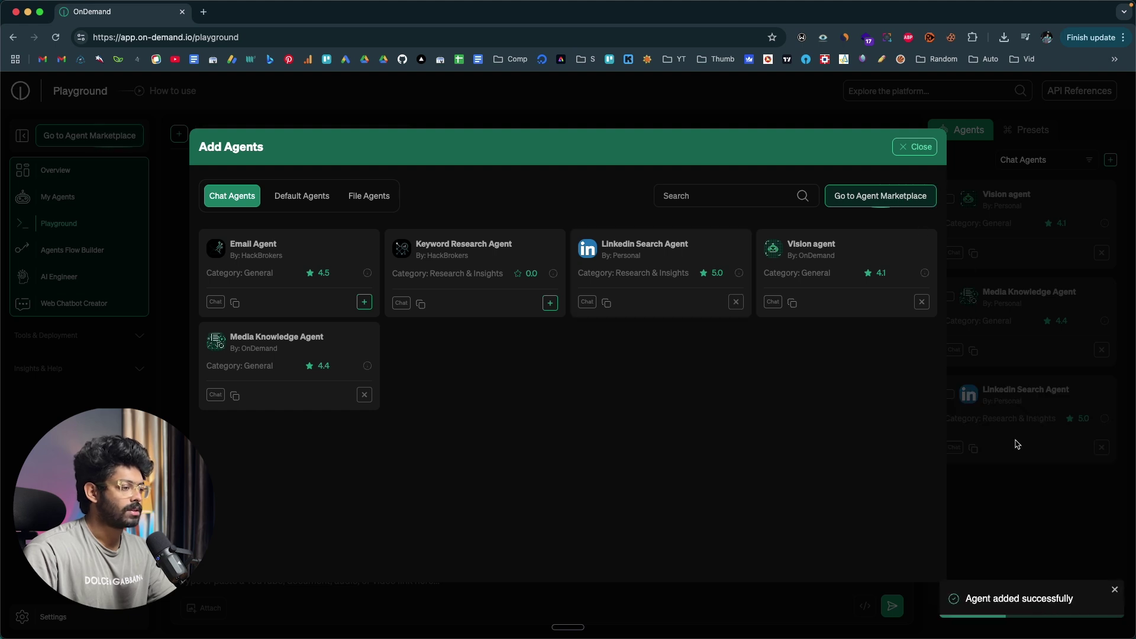
click(916, 148)
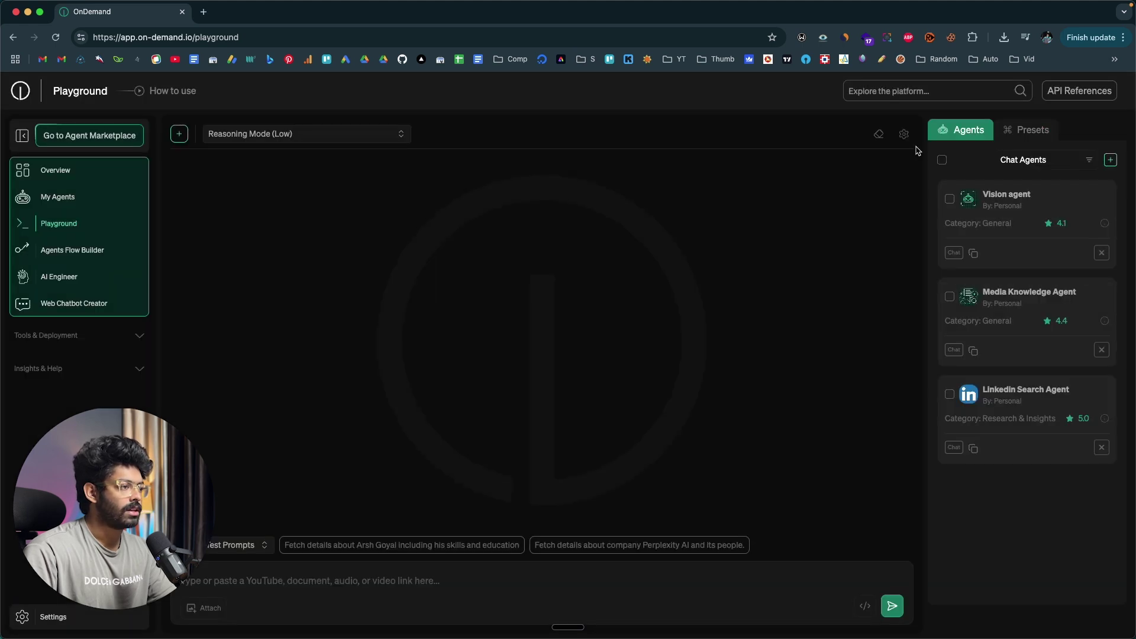
click(950, 394)
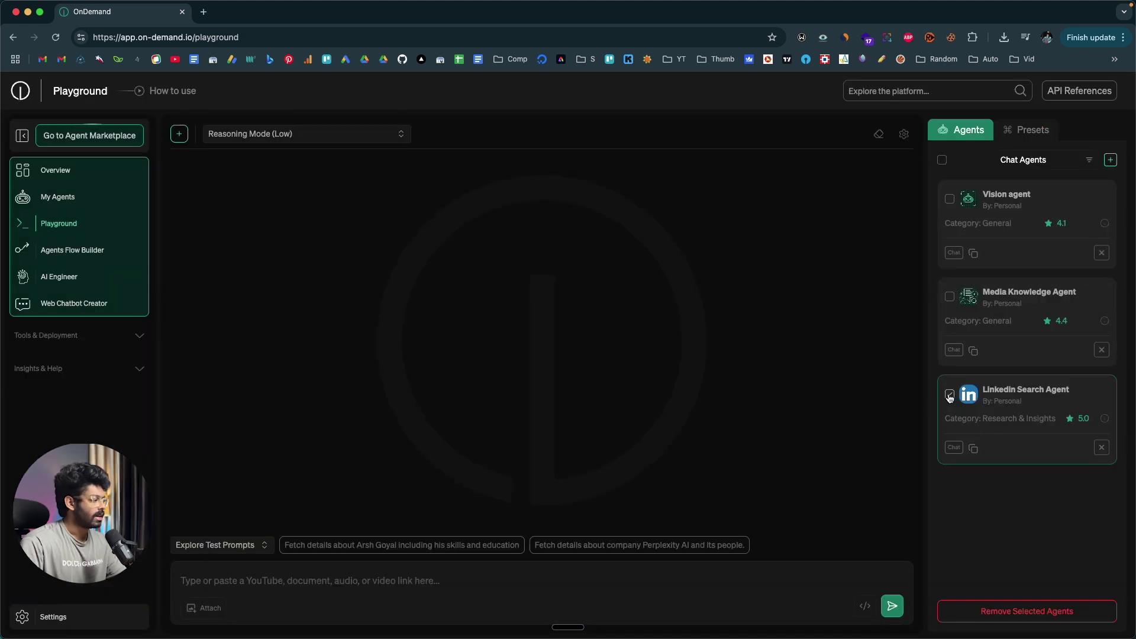
click(258, 545)
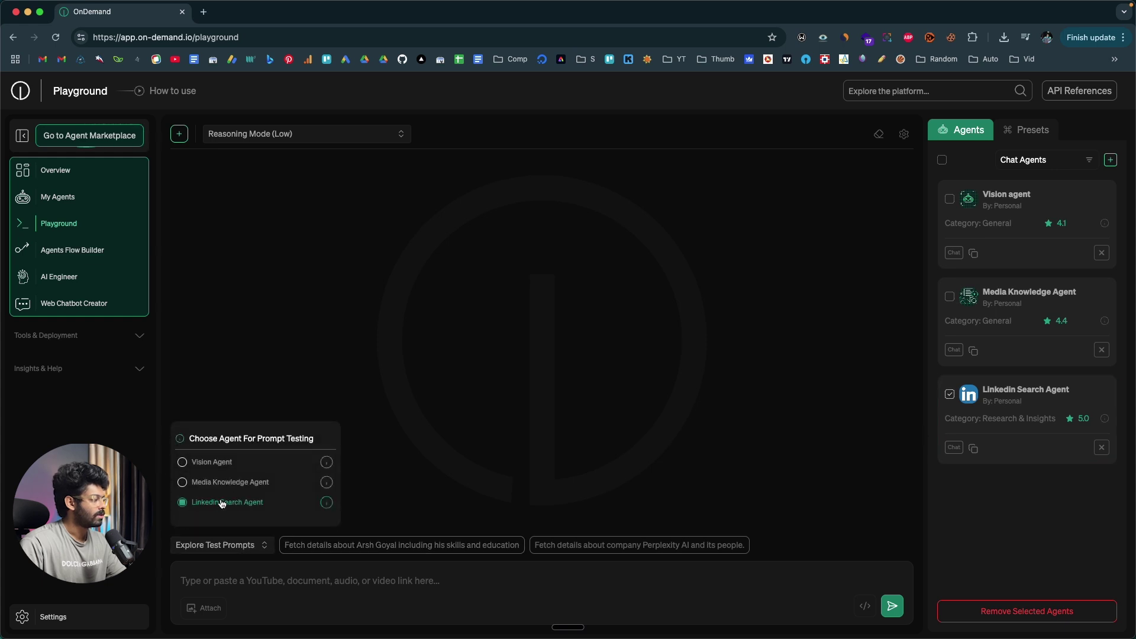
click(353, 584)
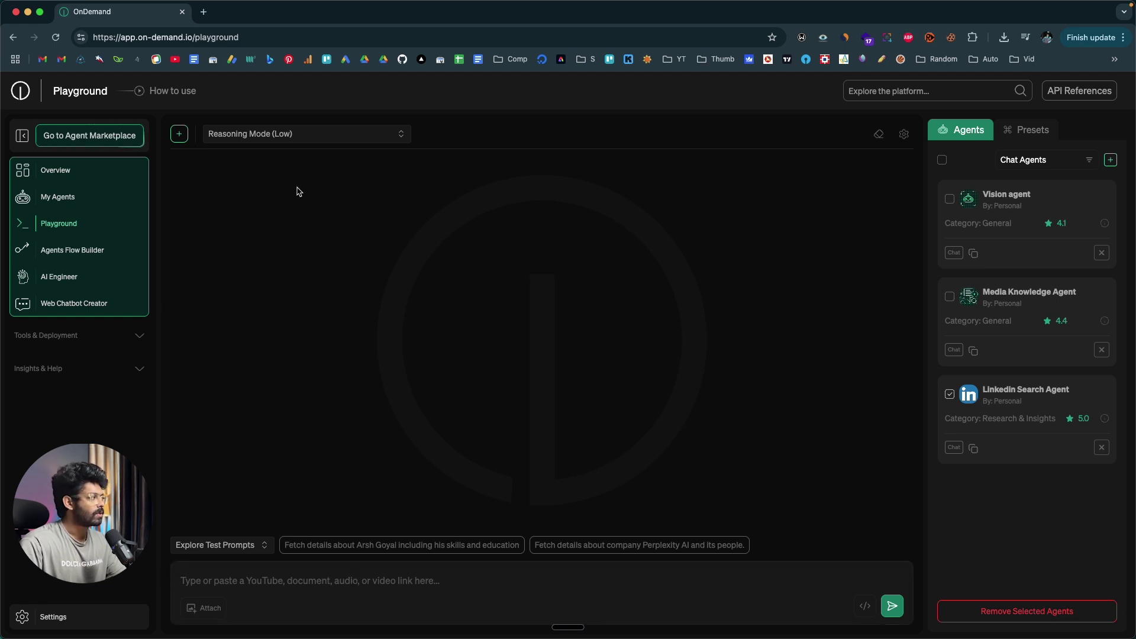
click(256, 136)
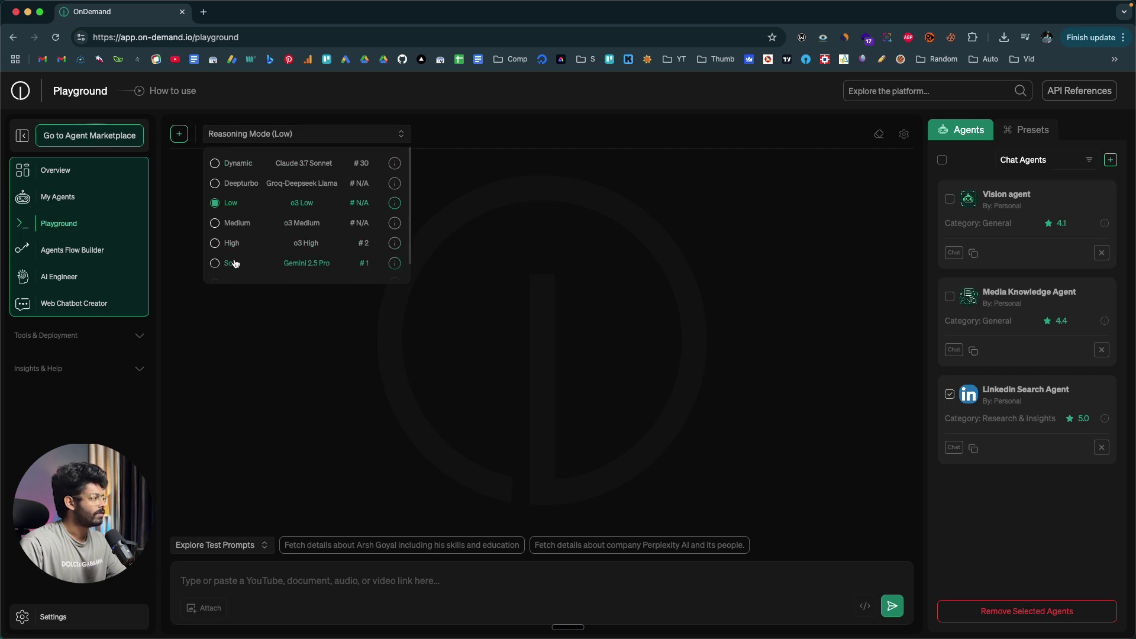
scroll(242, 237, down, 1)
scroll(284, 196, up, 1)
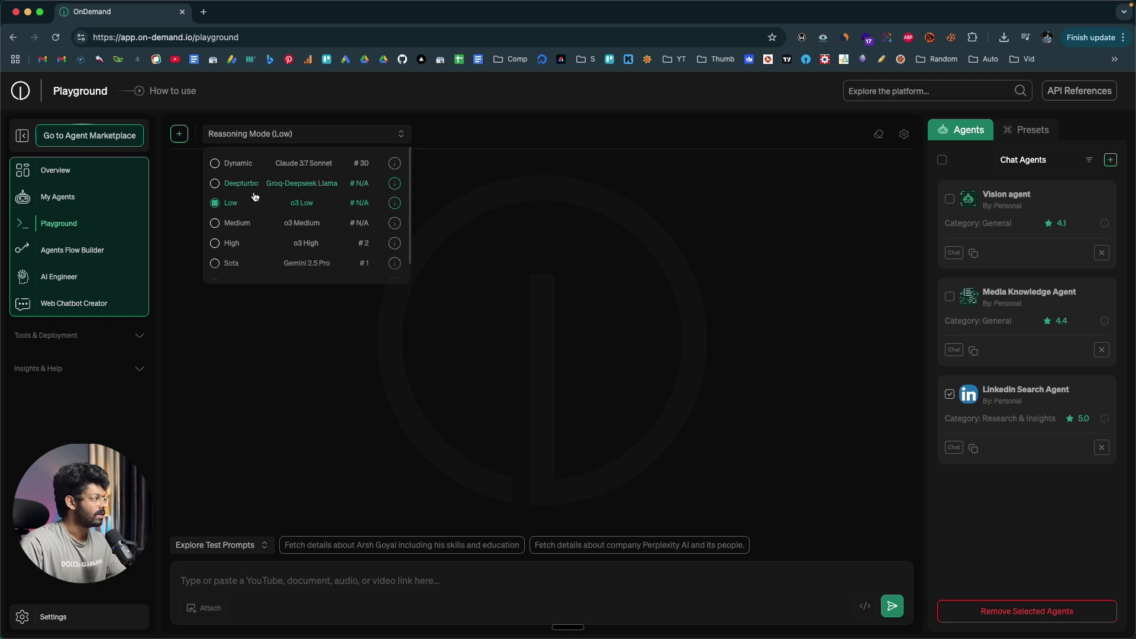
click(228, 166)
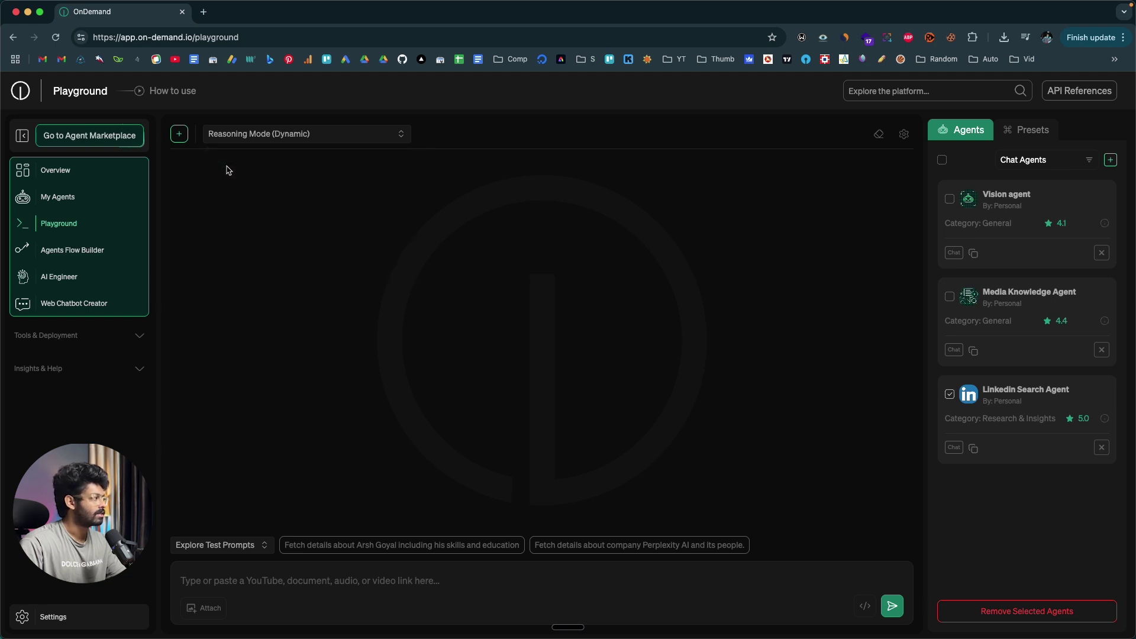
click(284, 138)
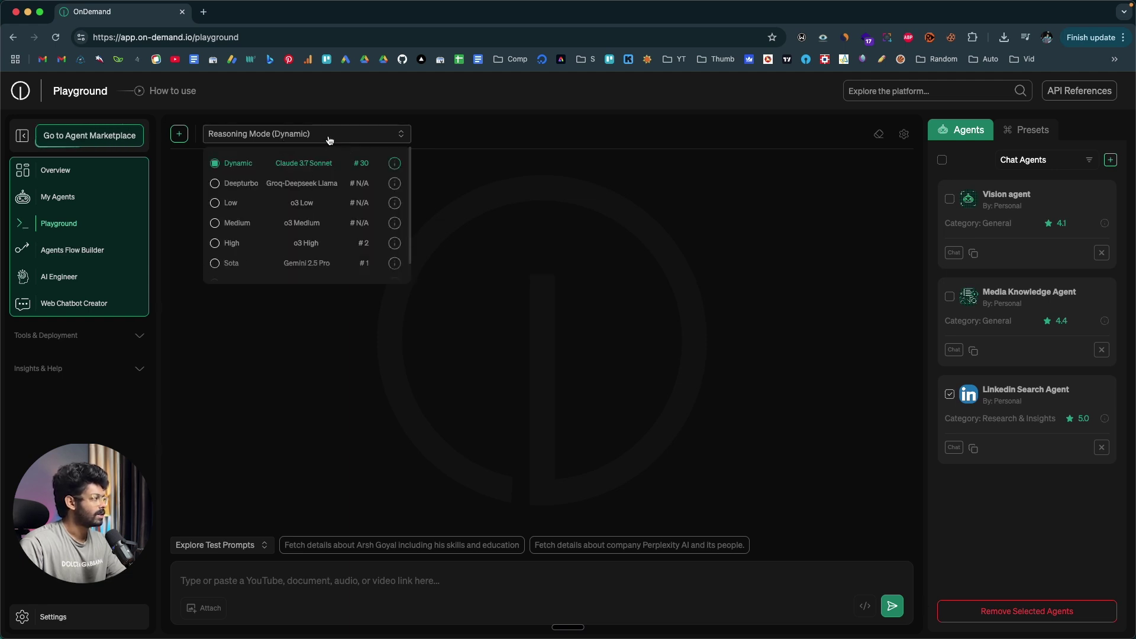
click(331, 141)
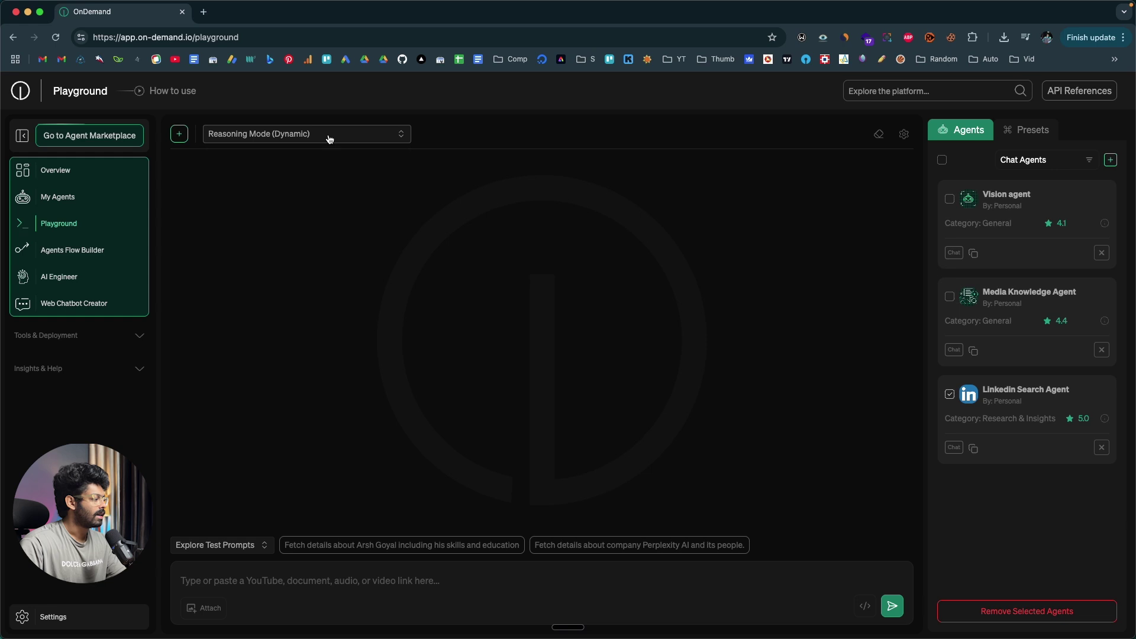
click(367, 584)
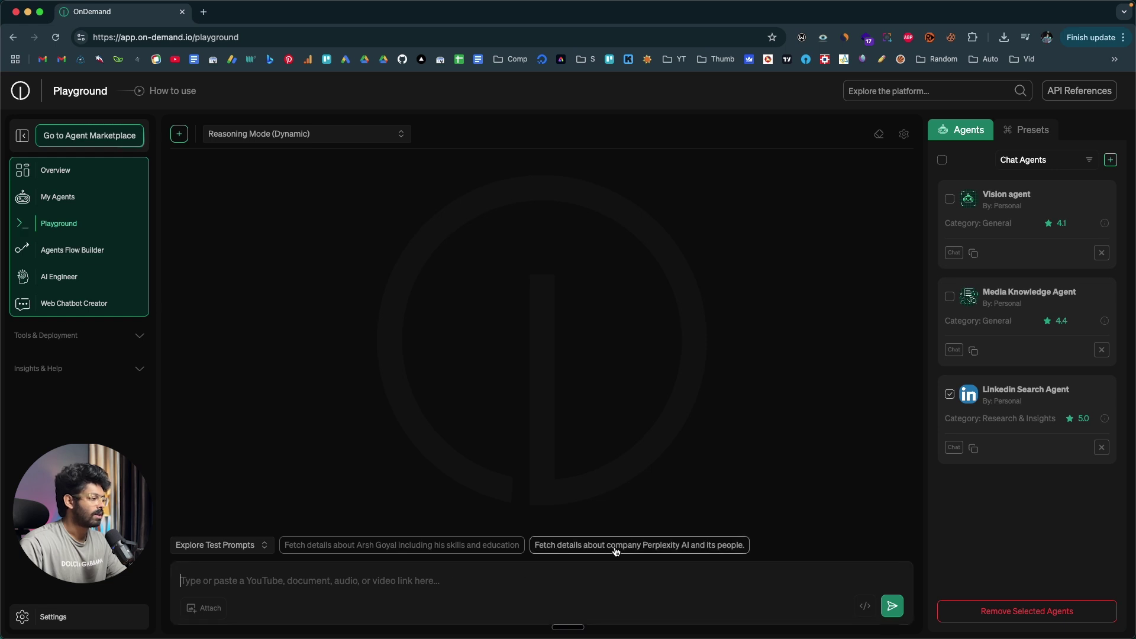
Step: Send the Perplexity AI test prompt, briefly editing it to 'Google' then restoring the original
click(686, 551)
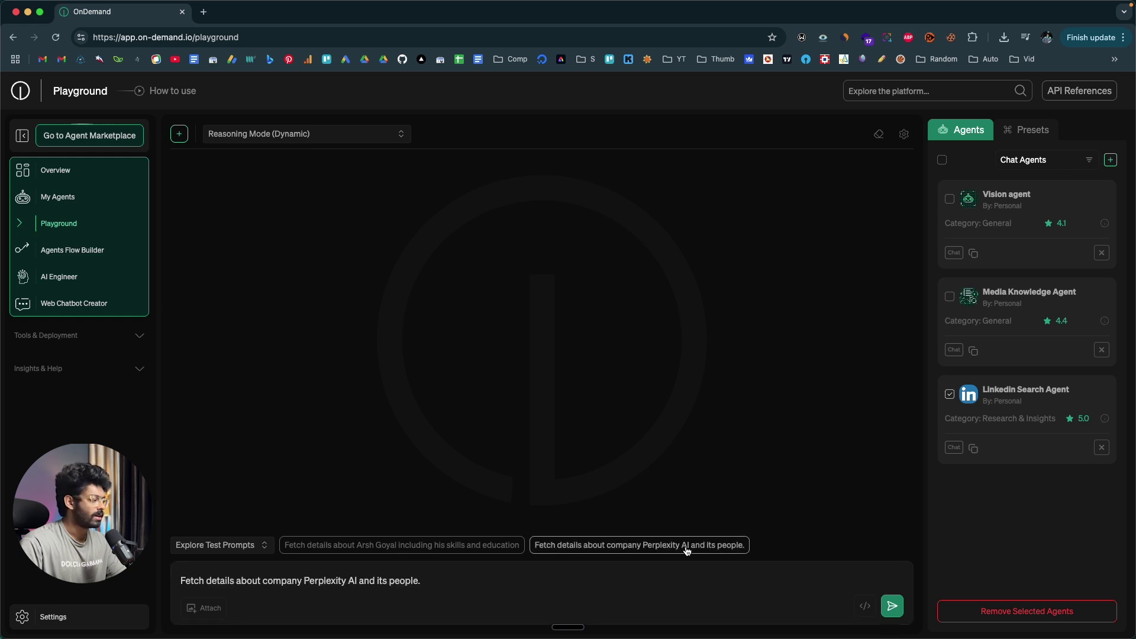
double_click(318, 580)
text(Google)
key(BackSpace)
key(BackSpace)
key(BackSpace)
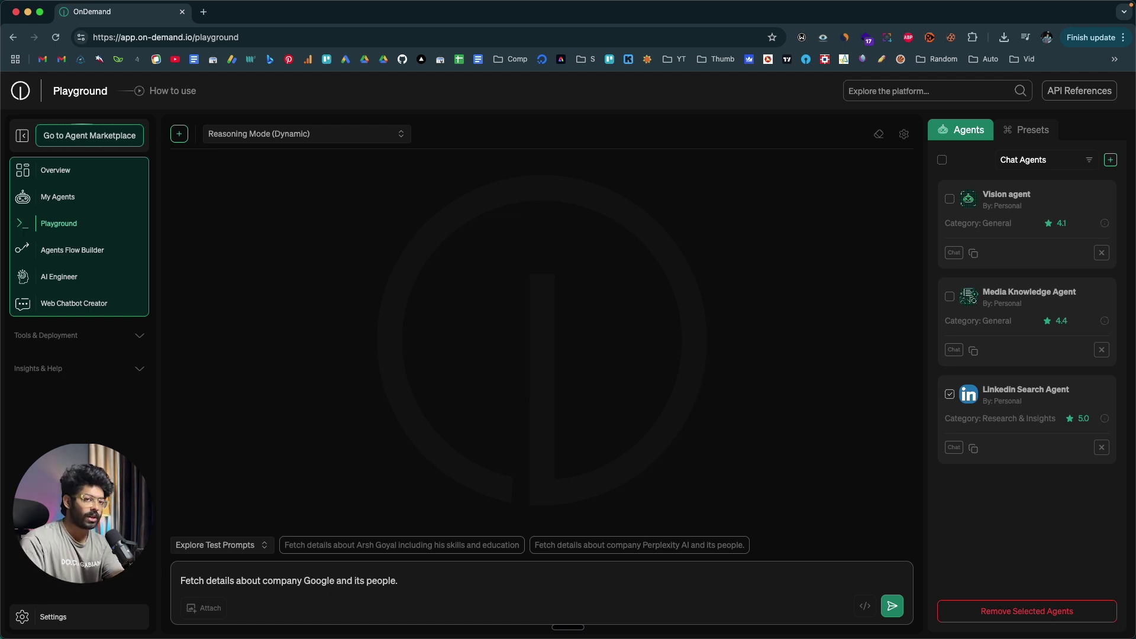
key(super+z)
key(super+z)
key(super+z)
key(super+z)
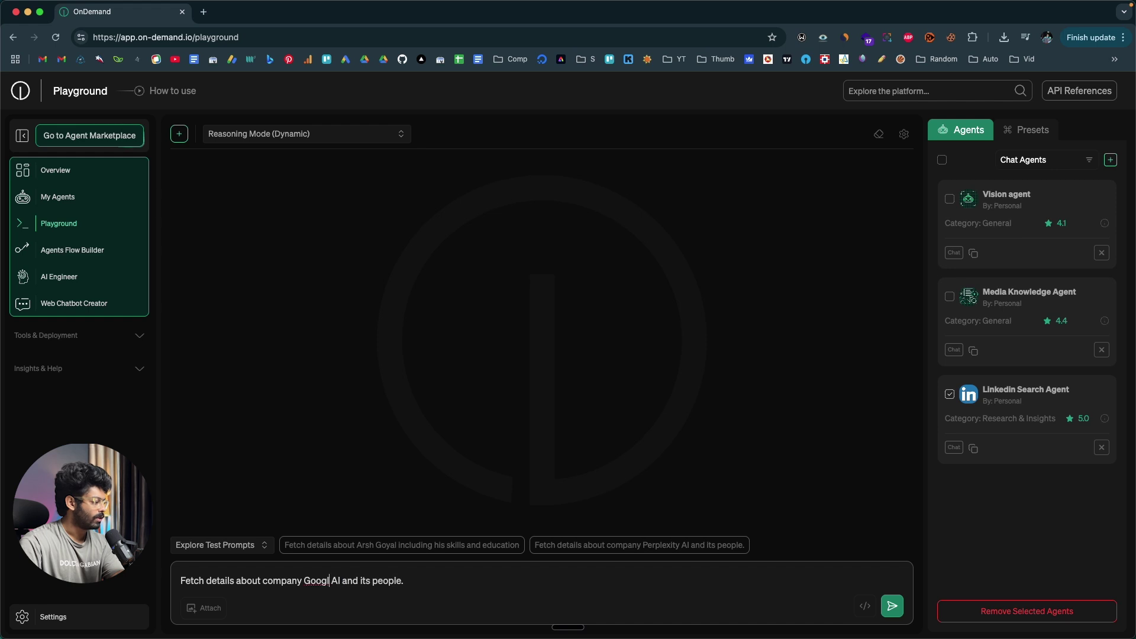
key(super+z)
key(super+z)
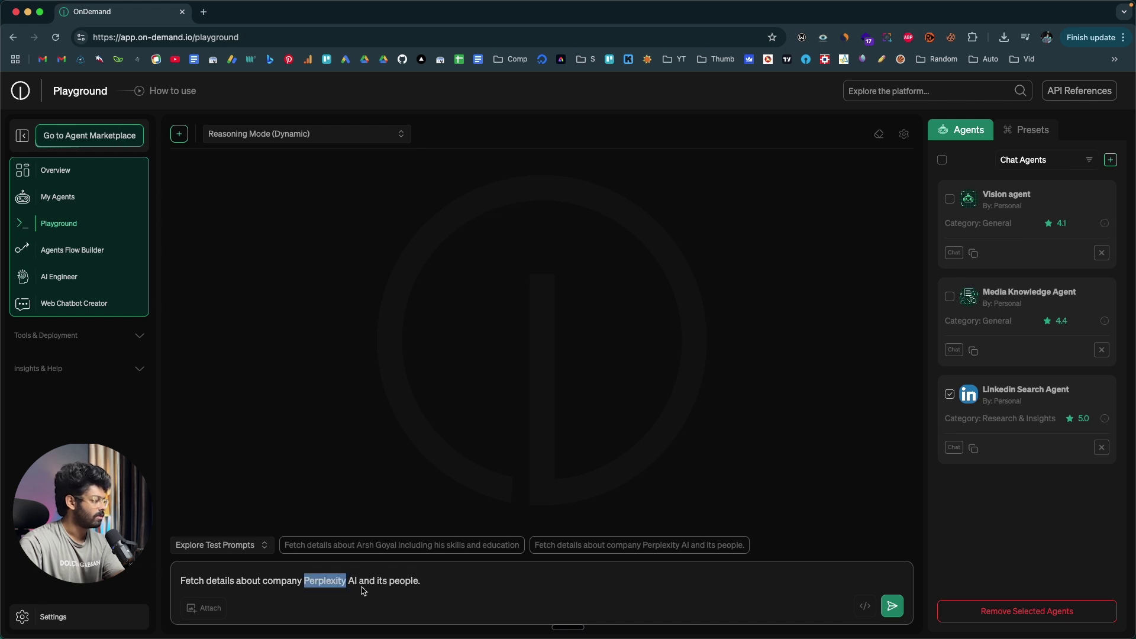
click(413, 578)
click(892, 606)
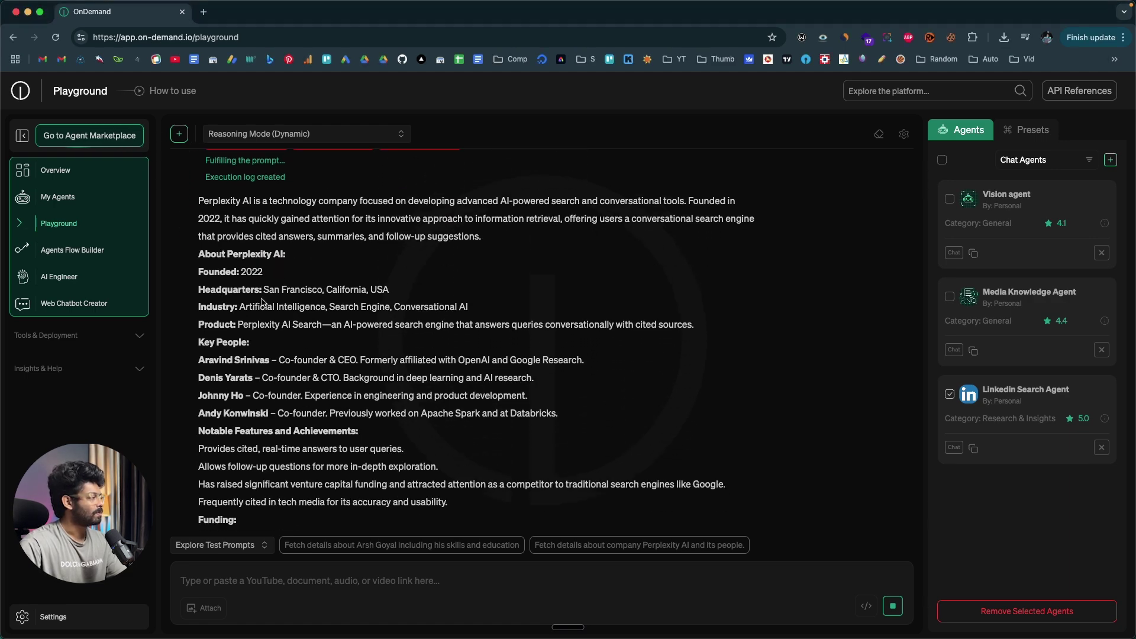
Step: Review the Perplexity AI answer and show the Presets panel with Ondemand-Gpt-4.1 and Stream mode
scroll(262, 302, up, 4)
scroll(262, 302, up, 3)
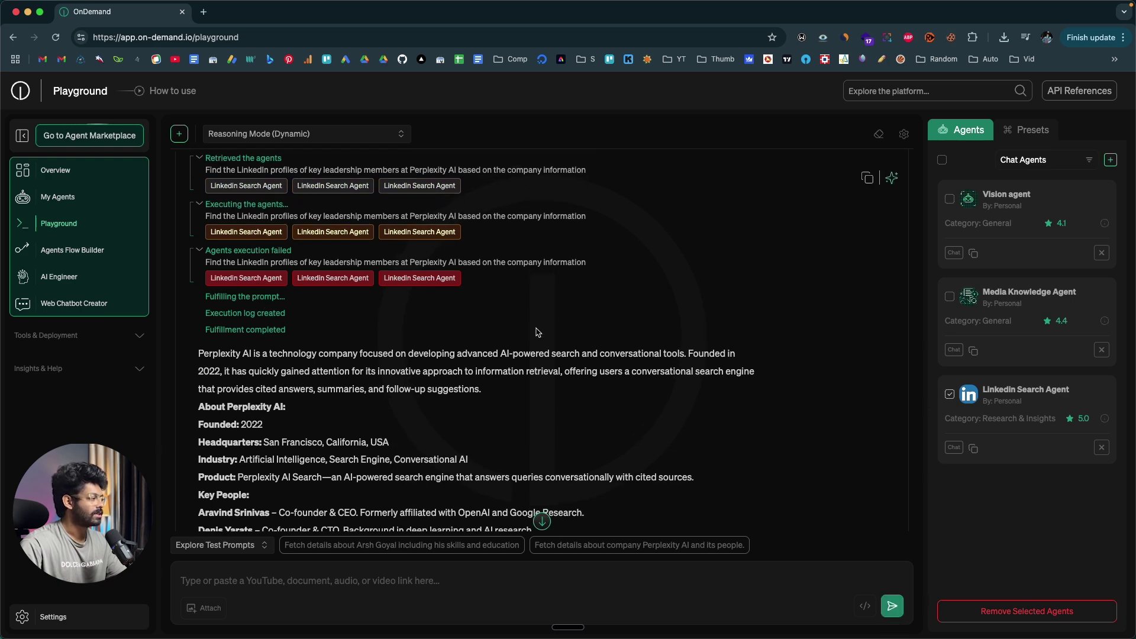
scroll(538, 332, down, 4)
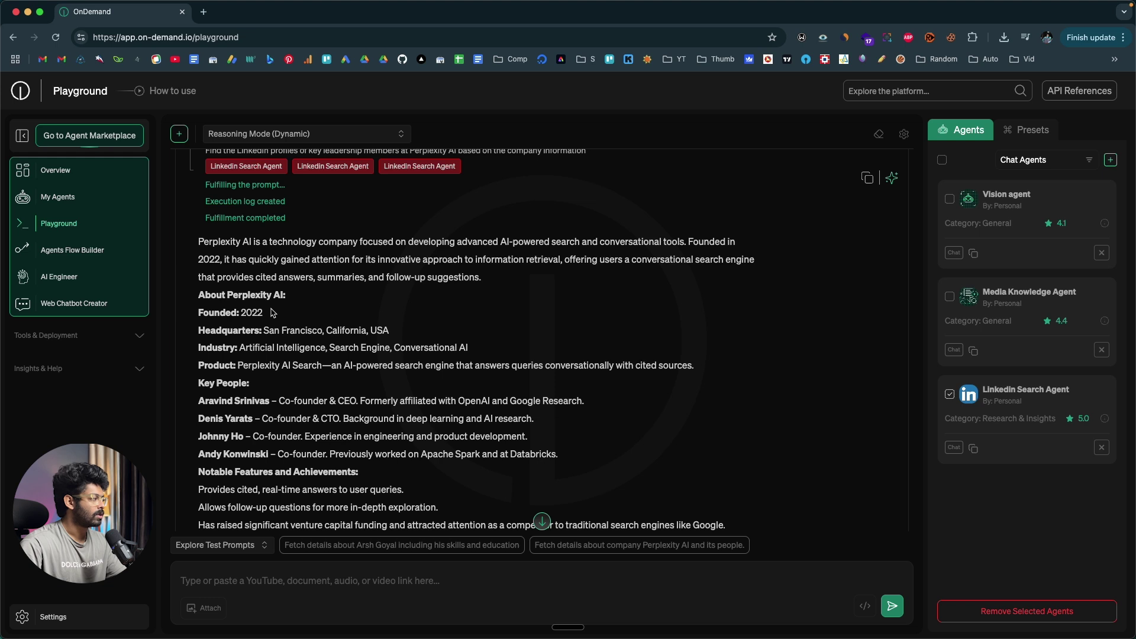
scroll(273, 312, down, 3)
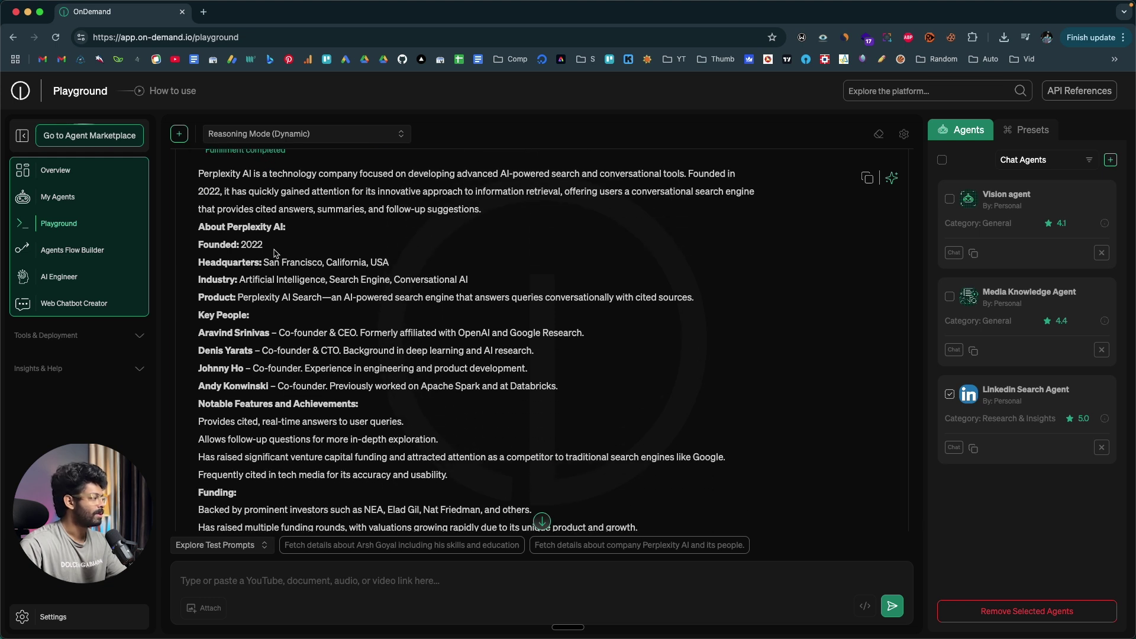
scroll(275, 254, down, 1)
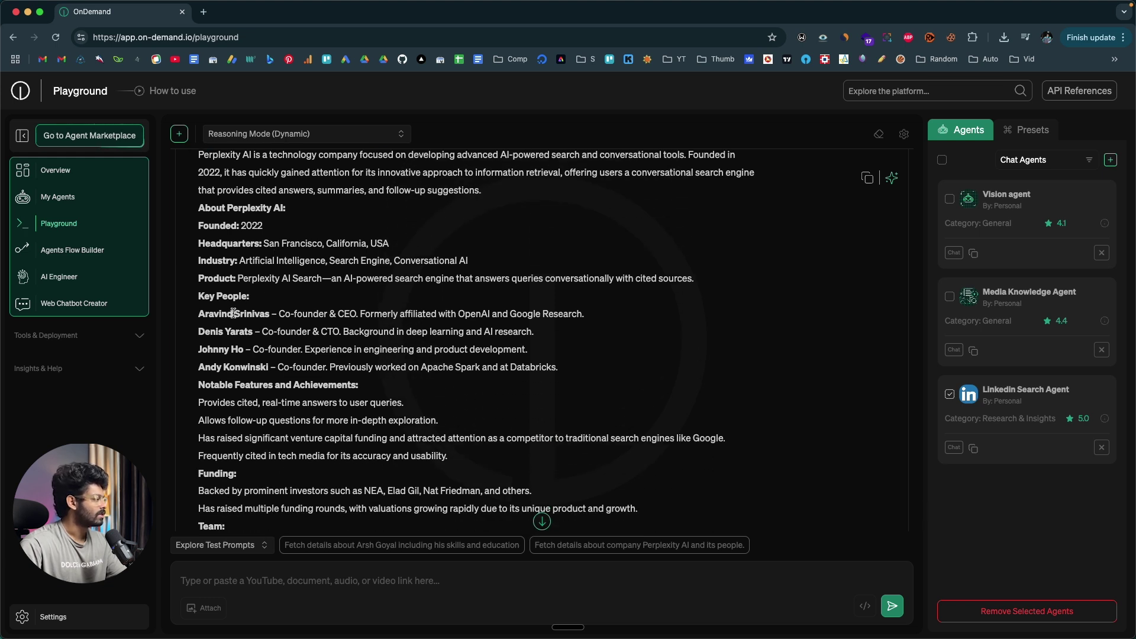
scroll(242, 343, down, 4)
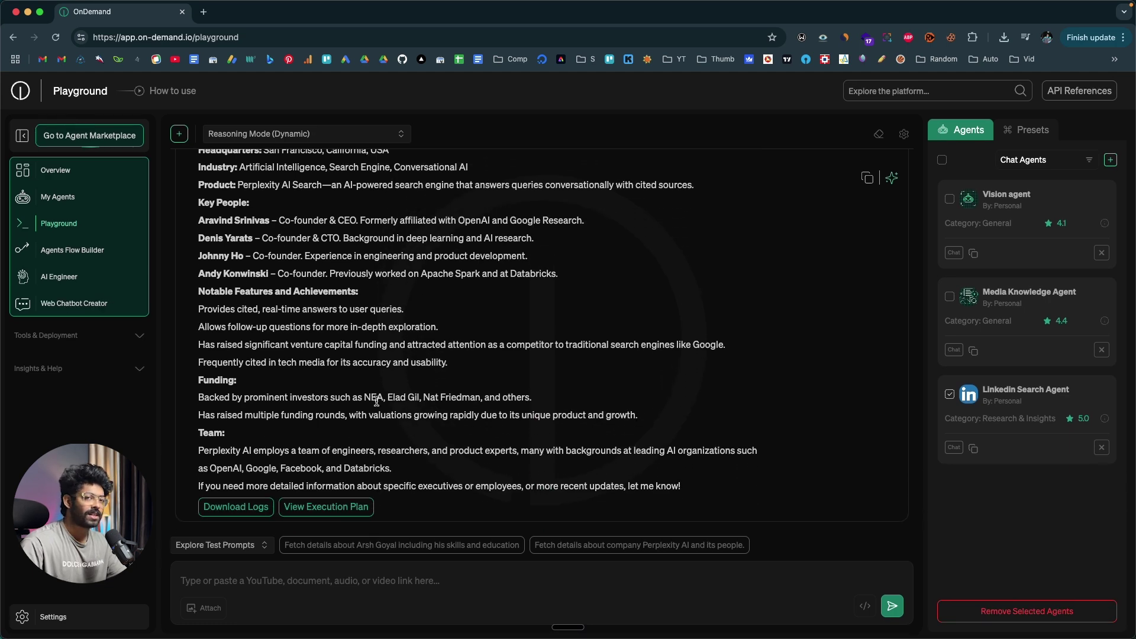
click(279, 573)
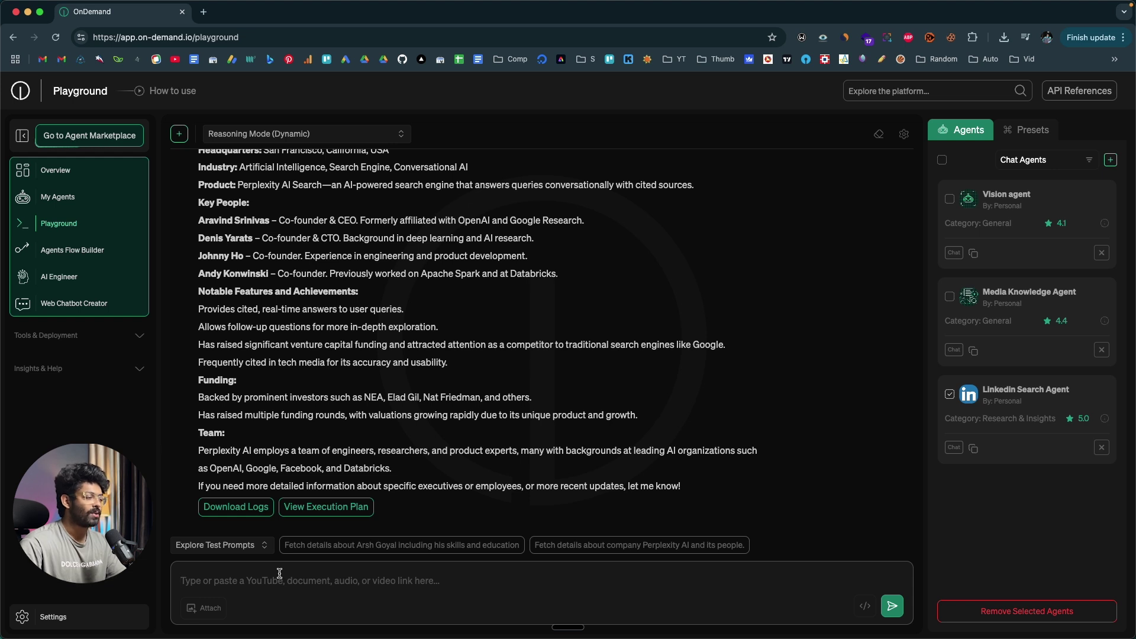
click(1020, 136)
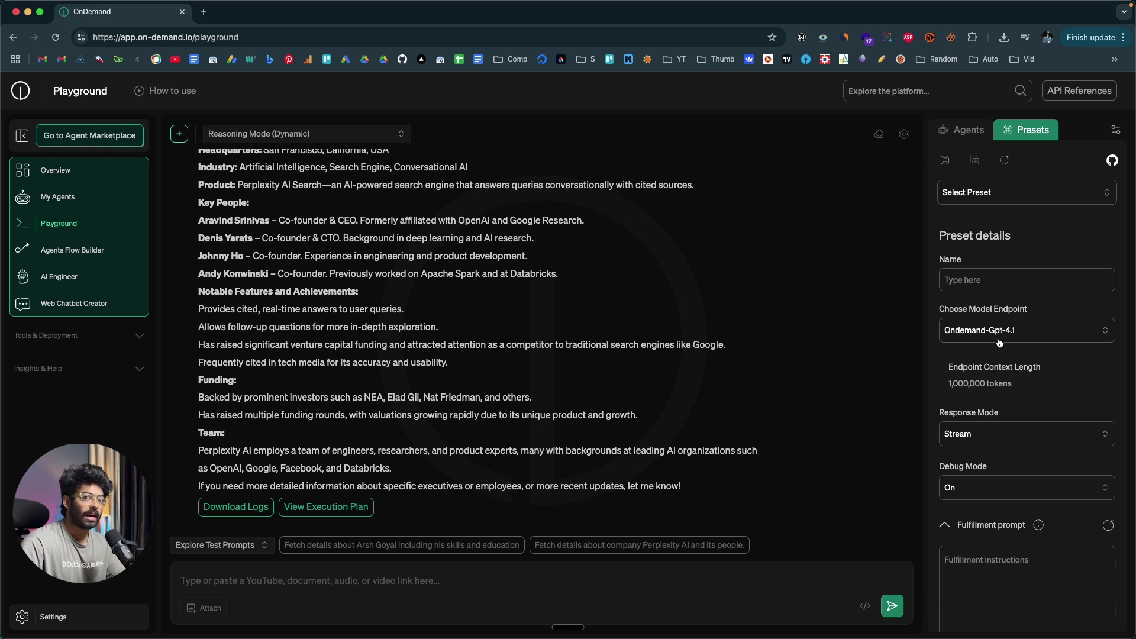
Step: Choose Gemini-2.0-Flash as the model endpoint, with its 1,000,000-token context length
click(1007, 340)
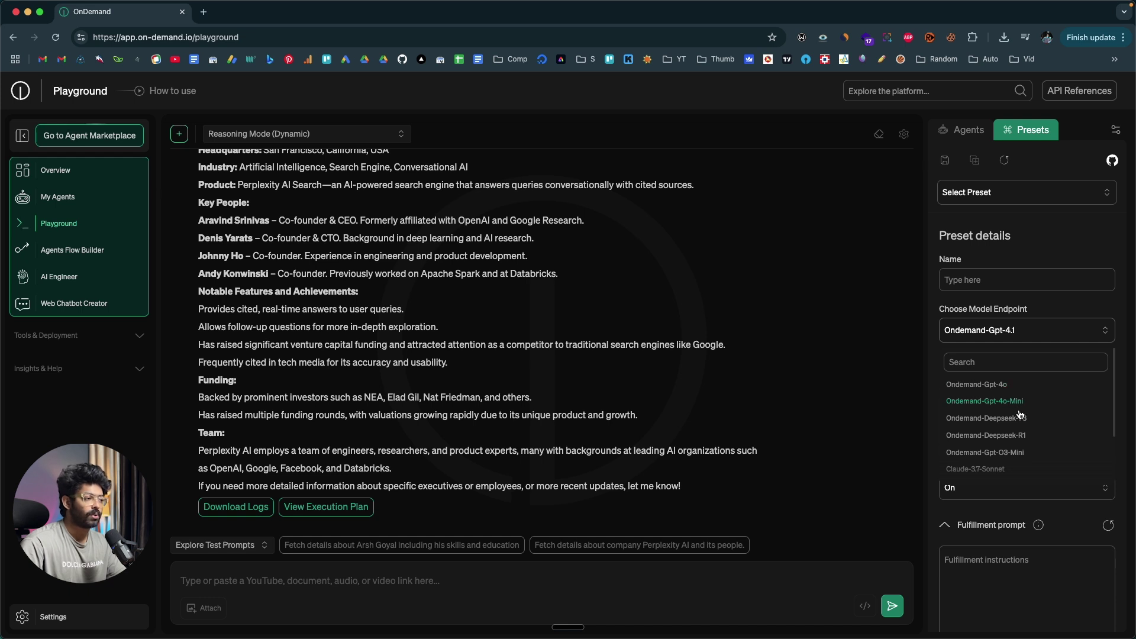
scroll(1046, 415, down, 2)
scroll(1015, 417, down, 1)
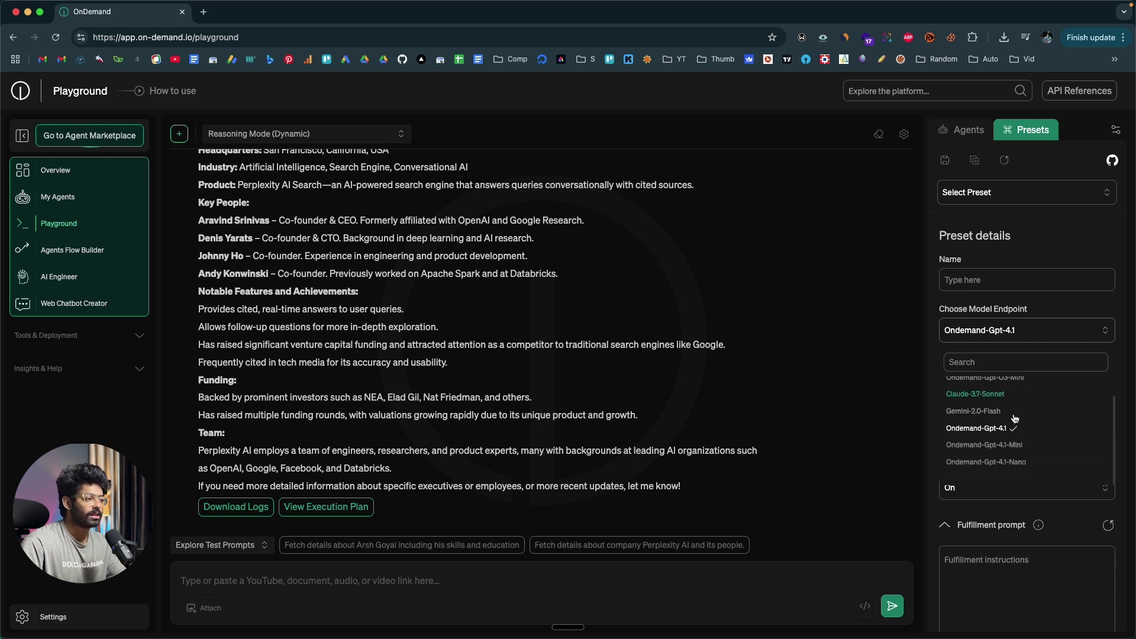
scroll(1014, 416, down, 2)
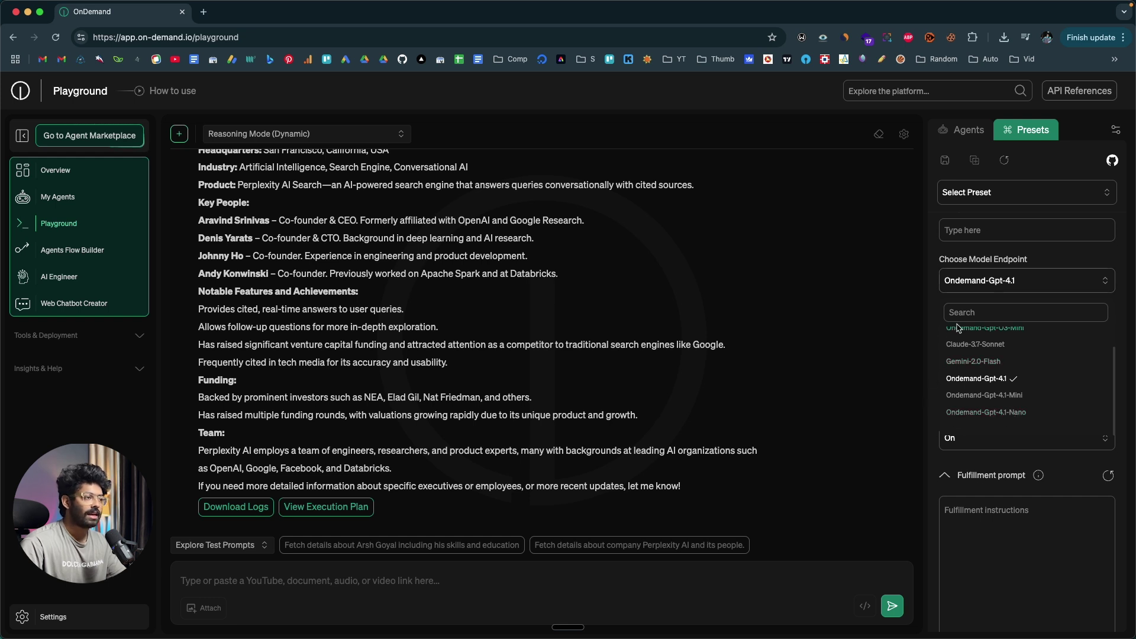
click(1122, 322)
click(1048, 281)
click(982, 362)
Step: Keep Streaming as the response mode and review the remaining preset settings
scroll(989, 331, down, 2)
click(990, 324)
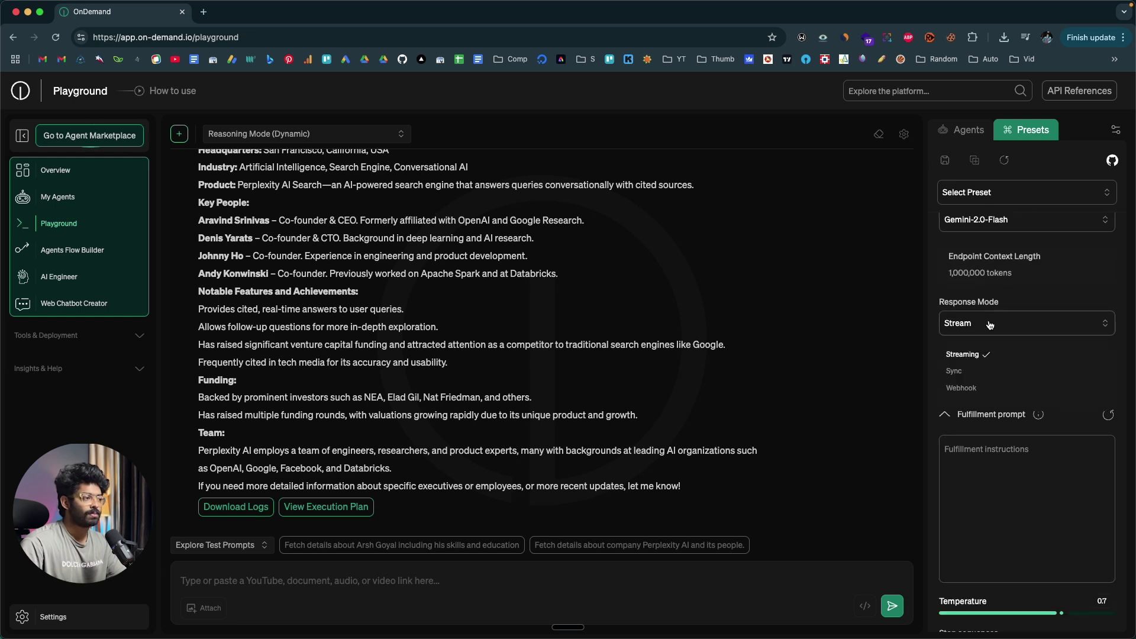
click(973, 357)
scroll(989, 382, down, 2)
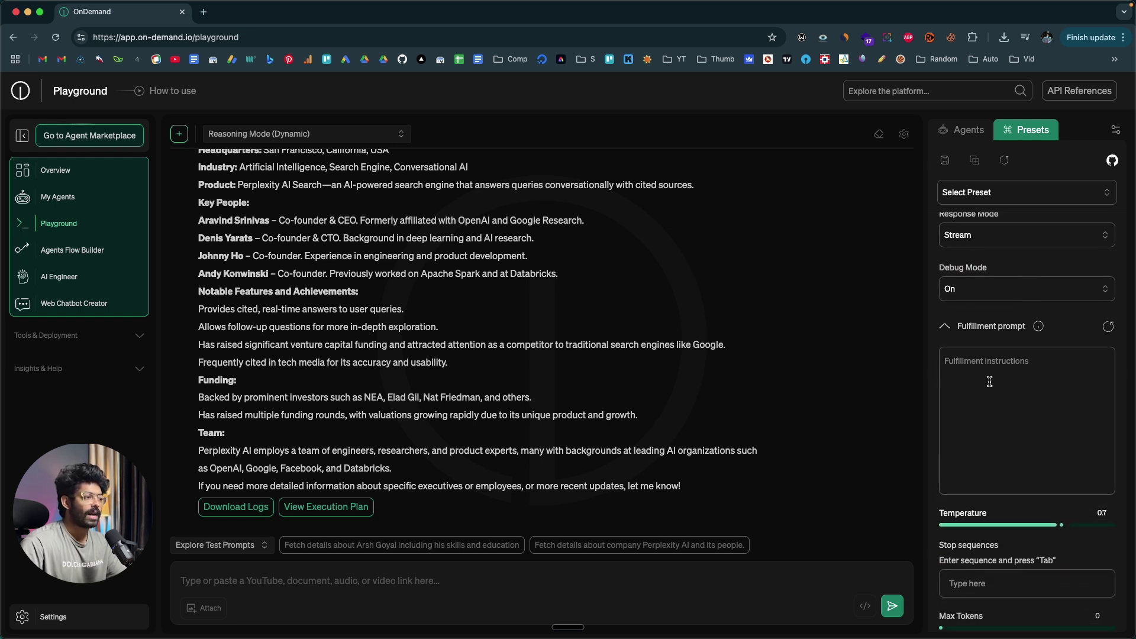
scroll(982, 379, down, 3)
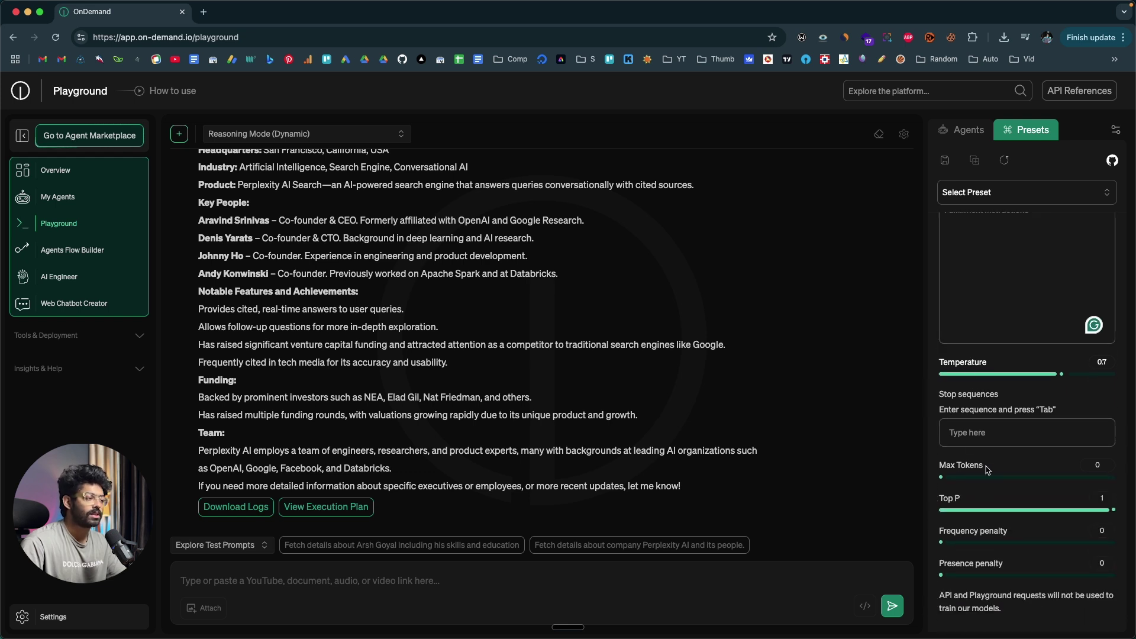
scroll(999, 547, up, 5)
scroll(999, 549, up, 2)
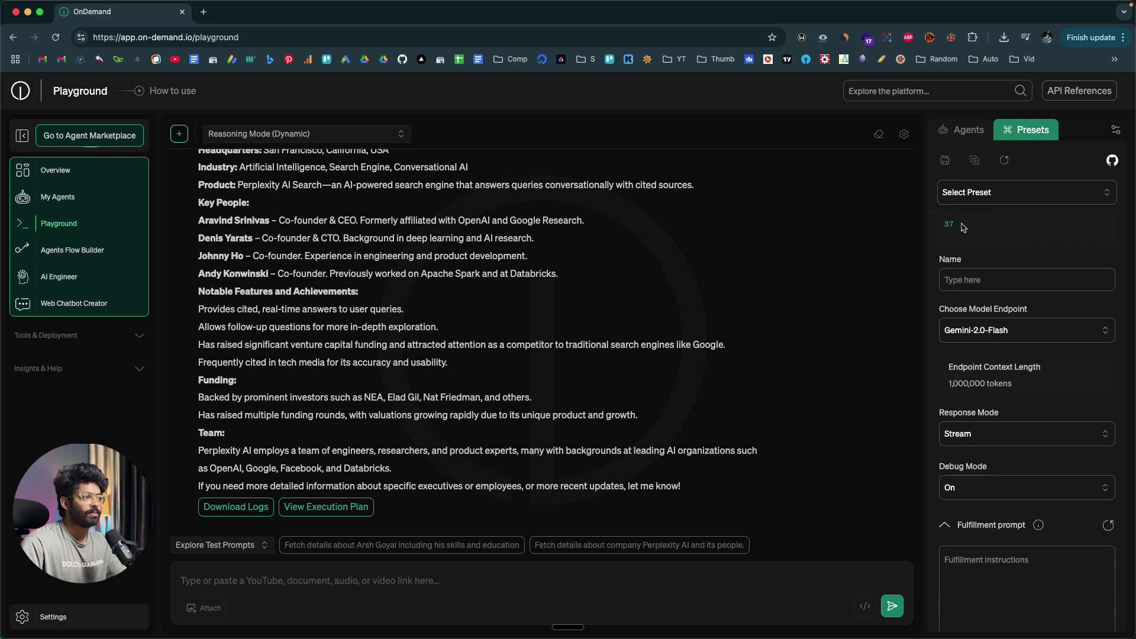
Step: Load the 3.7 preset (Claude-3.7-Sonnet, Low reasoning) and browse the code-language list
click(962, 228)
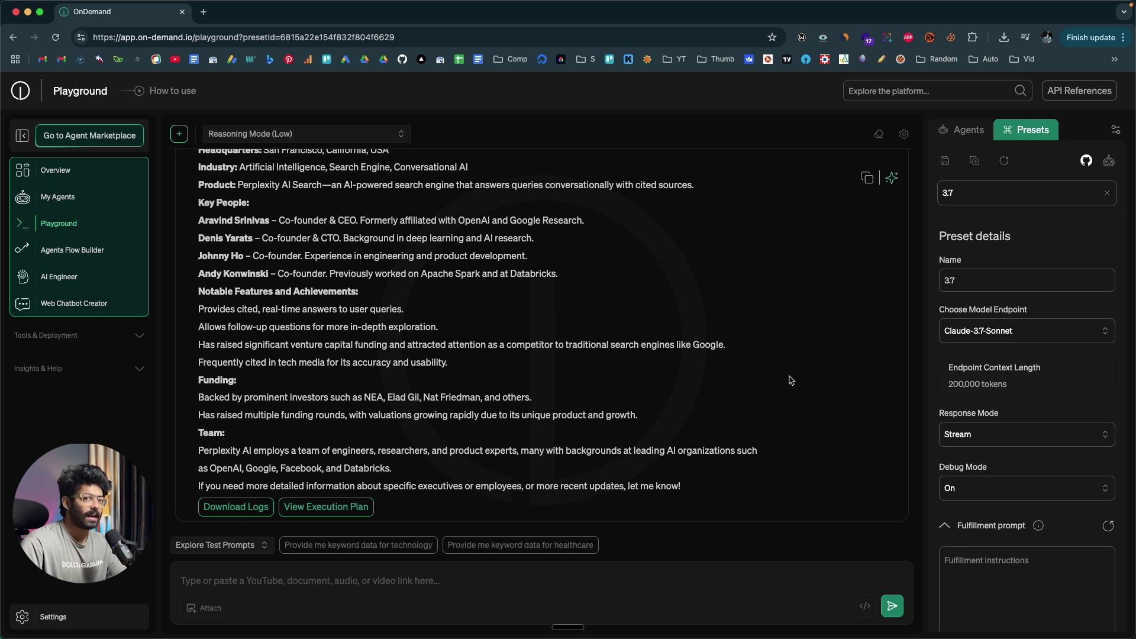
click(865, 609)
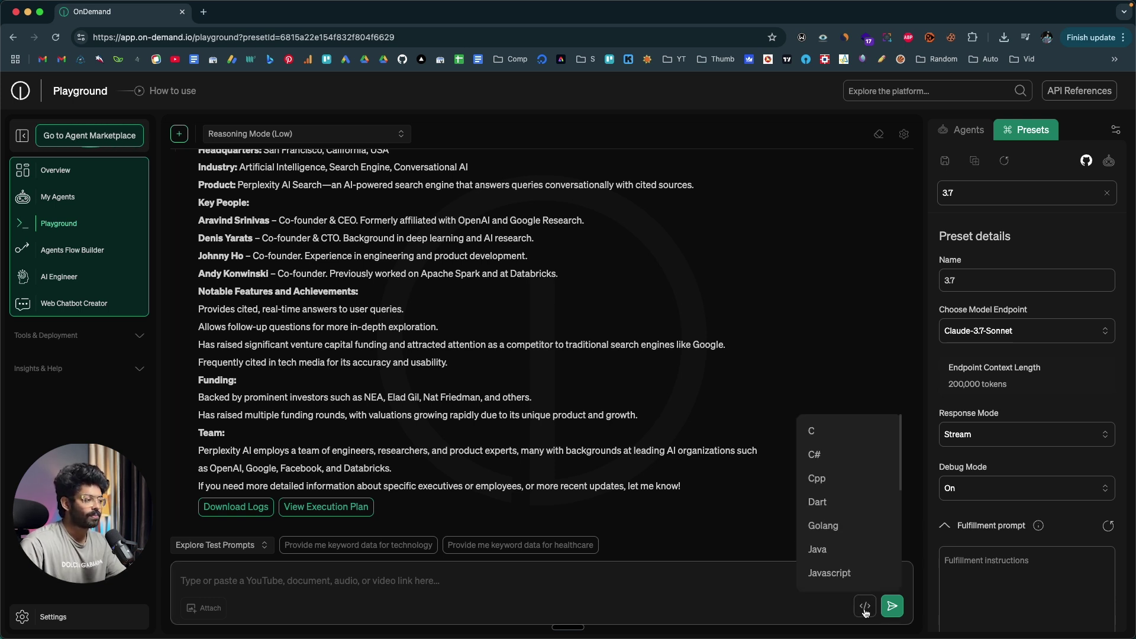
scroll(838, 443, down, 5)
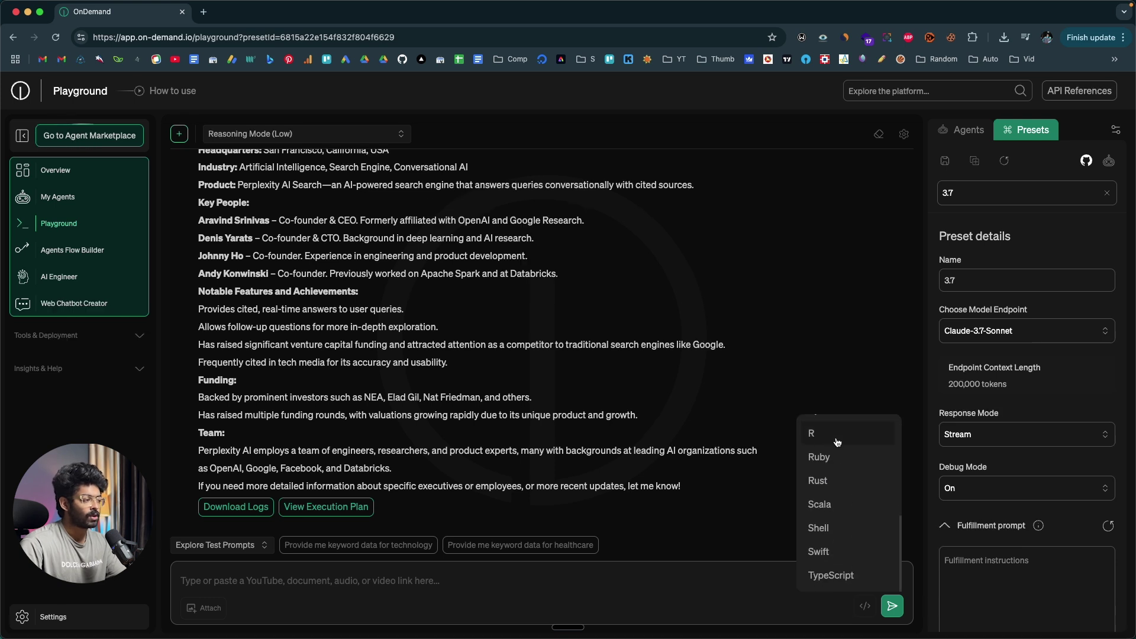
scroll(837, 442, up, 5)
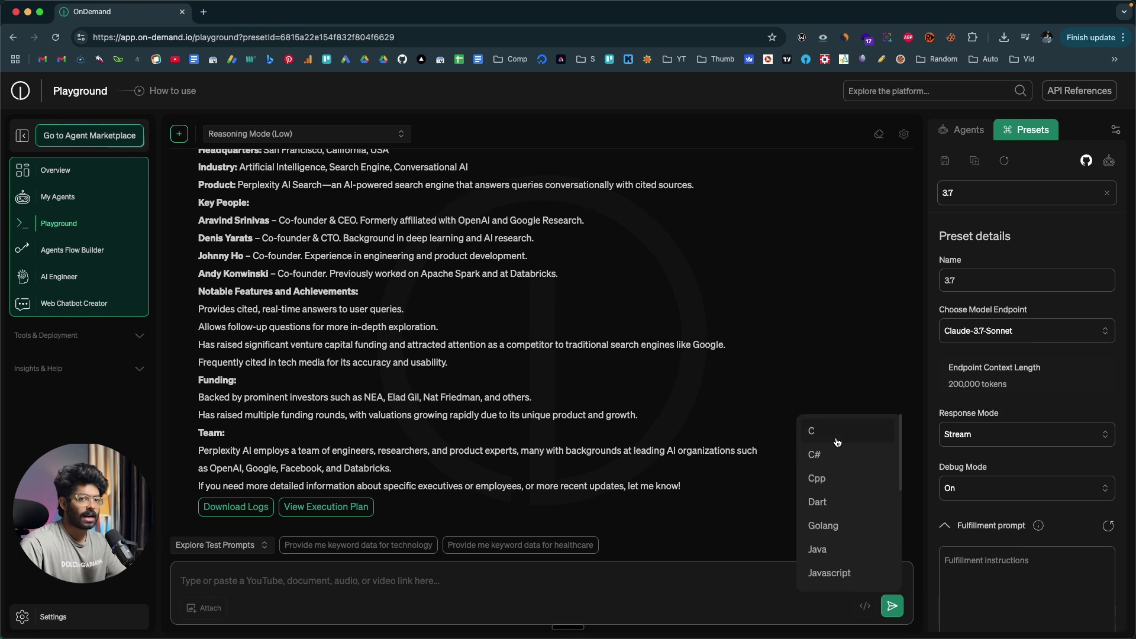
scroll(837, 442, down, 5)
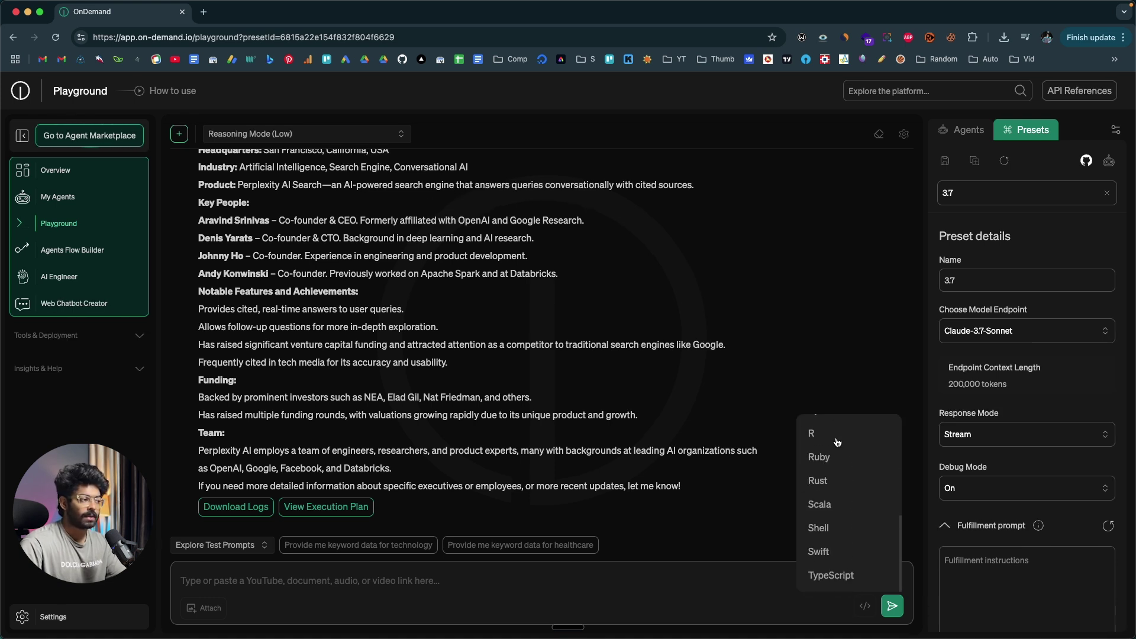
click(838, 572)
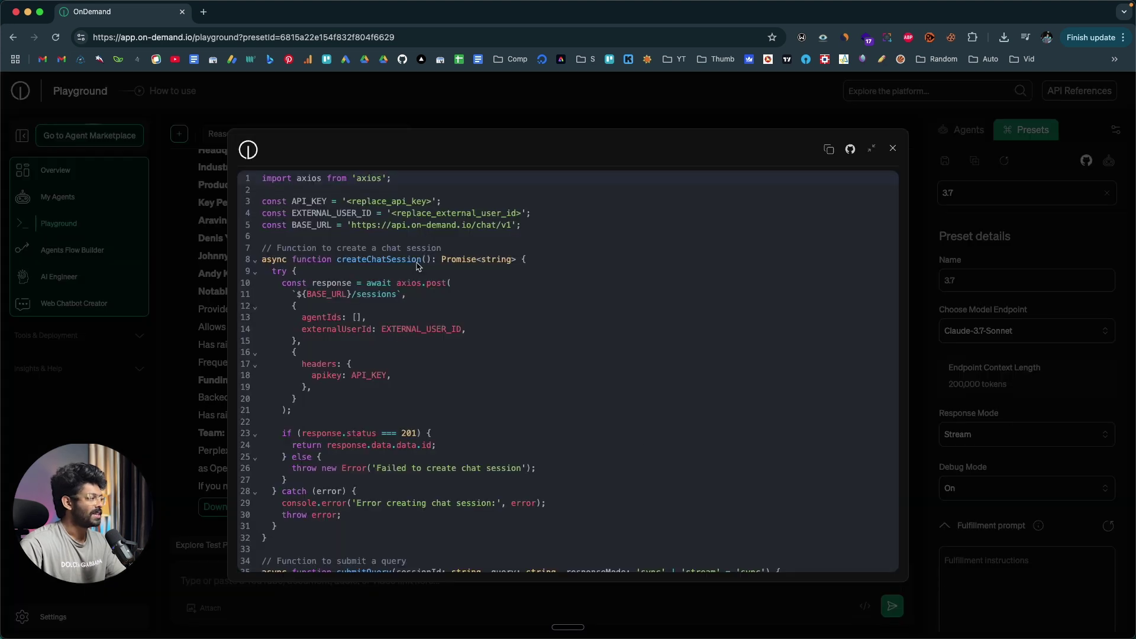
scroll(412, 237, down, 15)
scroll(412, 237, up, 15)
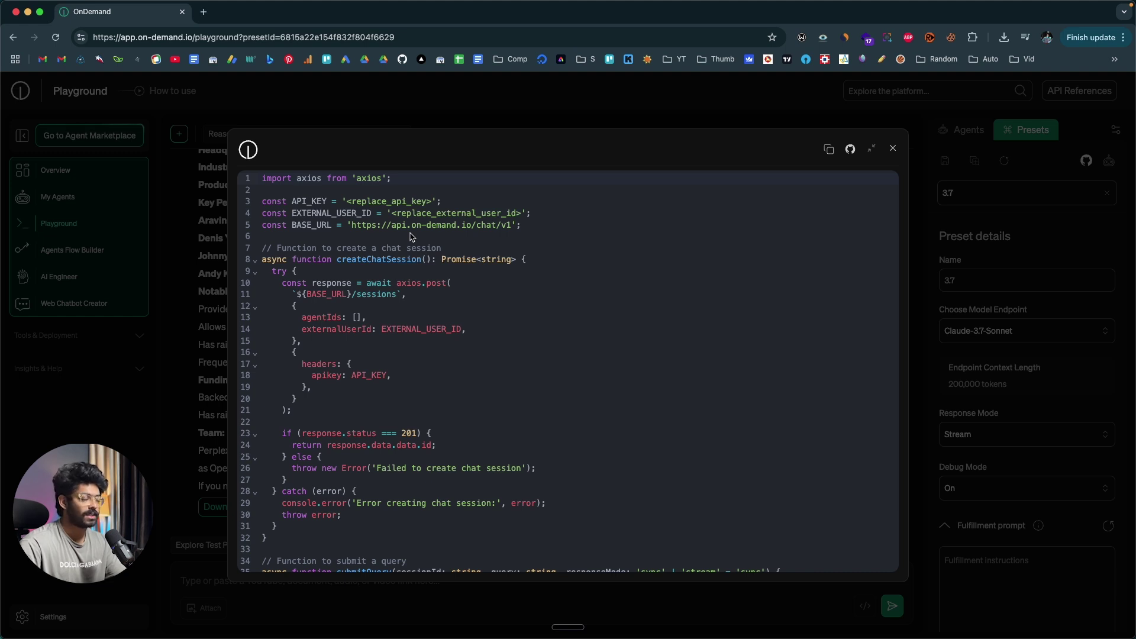
double_click(307, 201)
click(311, 223)
double_click(296, 213)
click(410, 213)
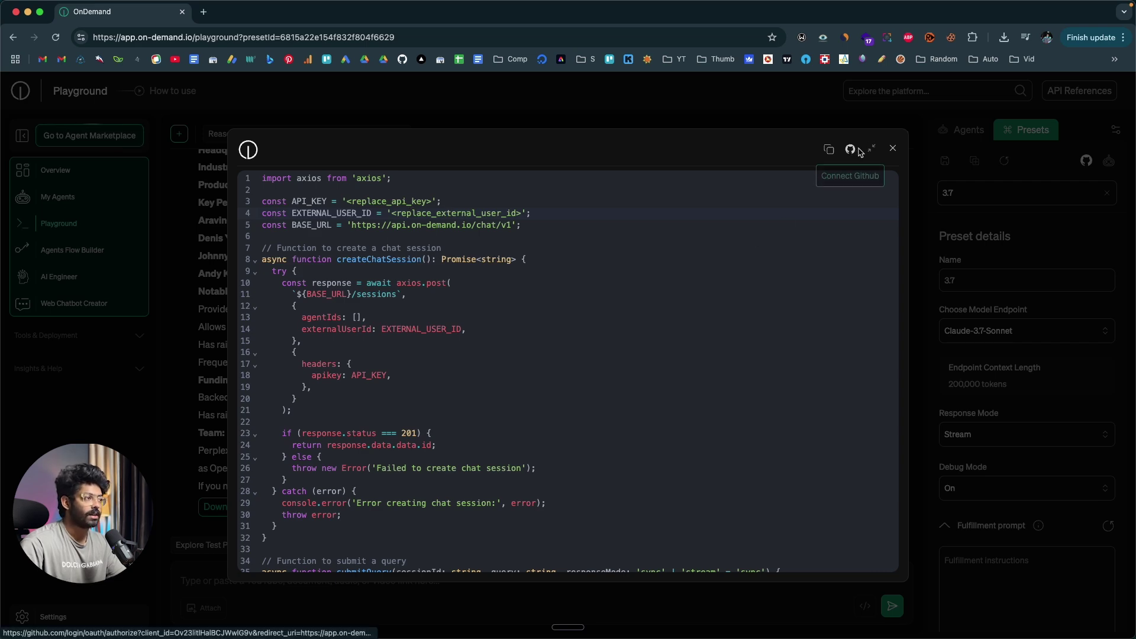
click(891, 149)
scroll(1027, 414, down, 2)
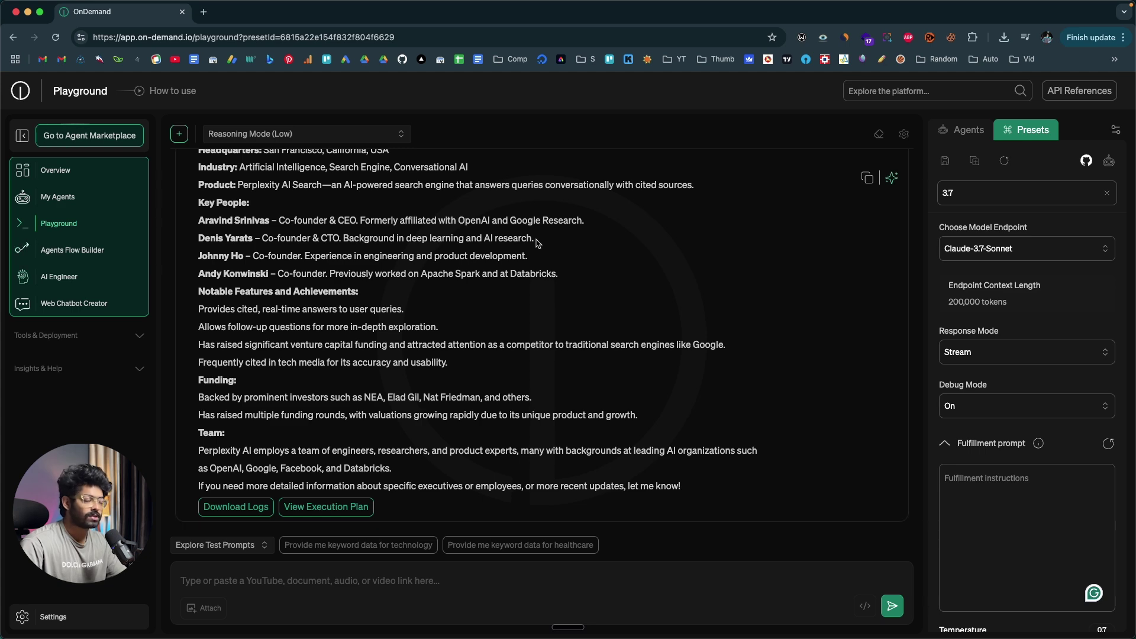
Step: From My Agents, begin a new agent of the Rest API Agent type
click(67, 197)
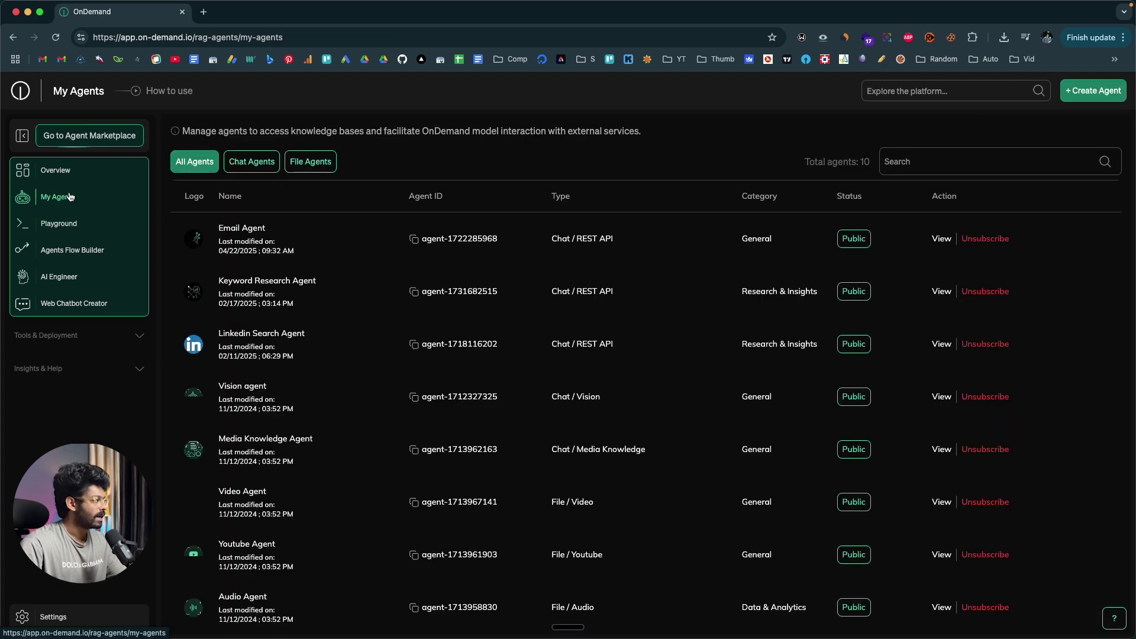
click(1082, 91)
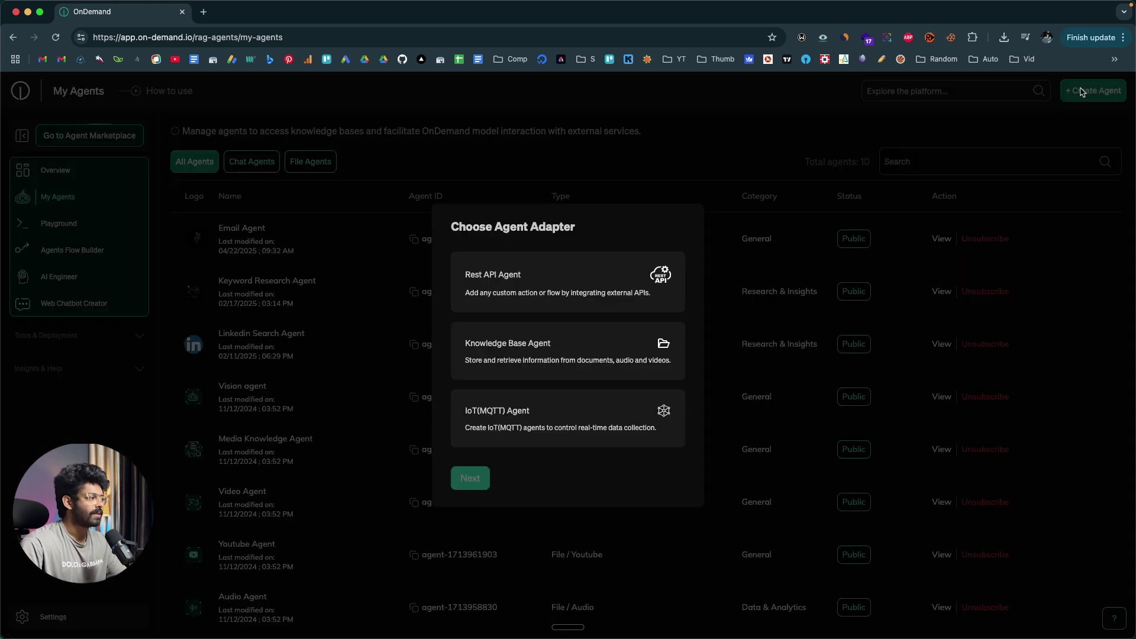
click(518, 280)
click(473, 476)
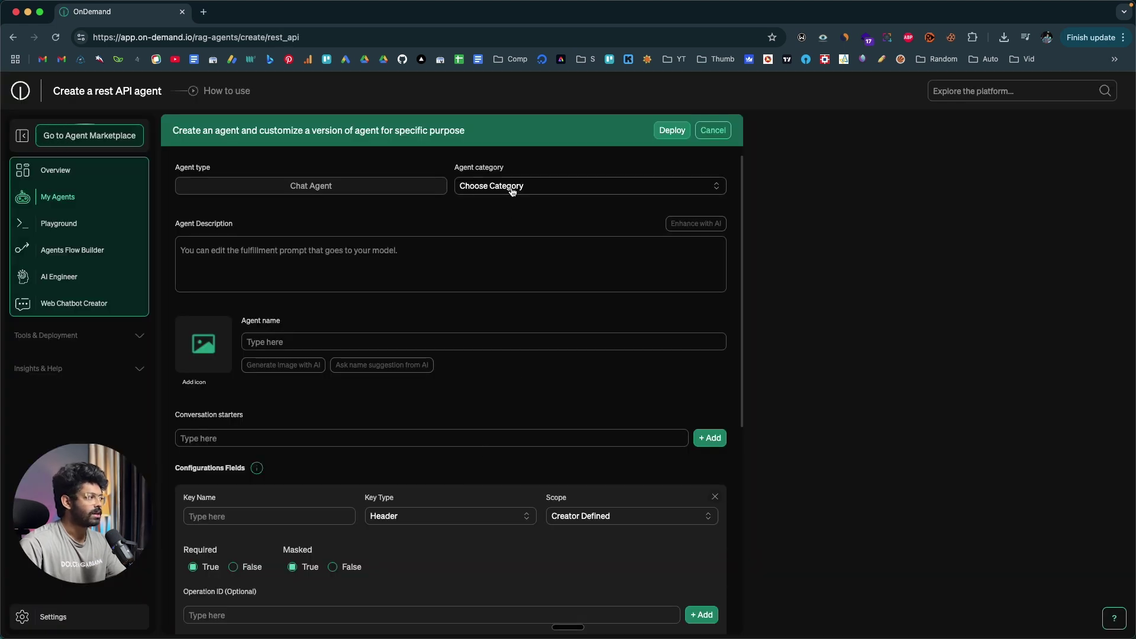
Step: Look over the REST API agent form's category, description and name fields
click(512, 188)
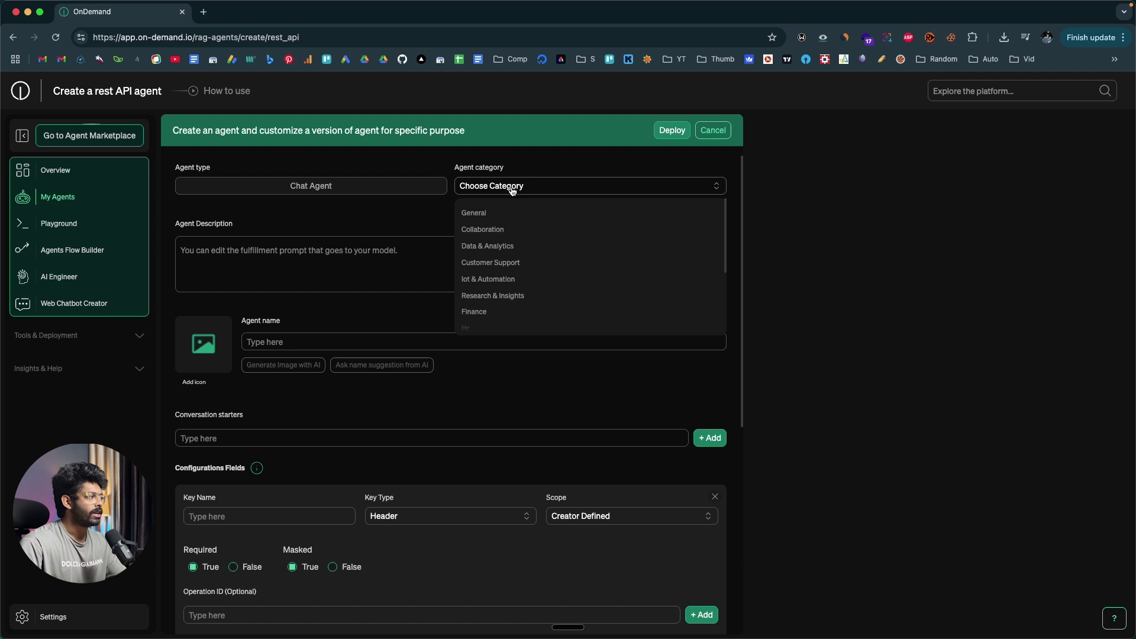
click(373, 263)
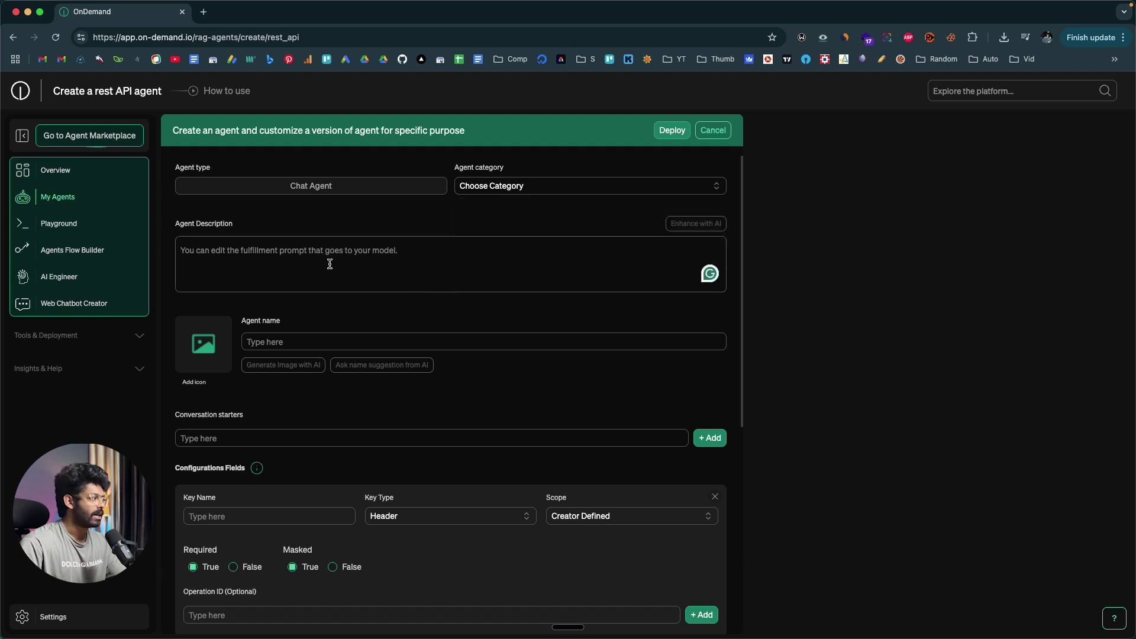
click(265, 341)
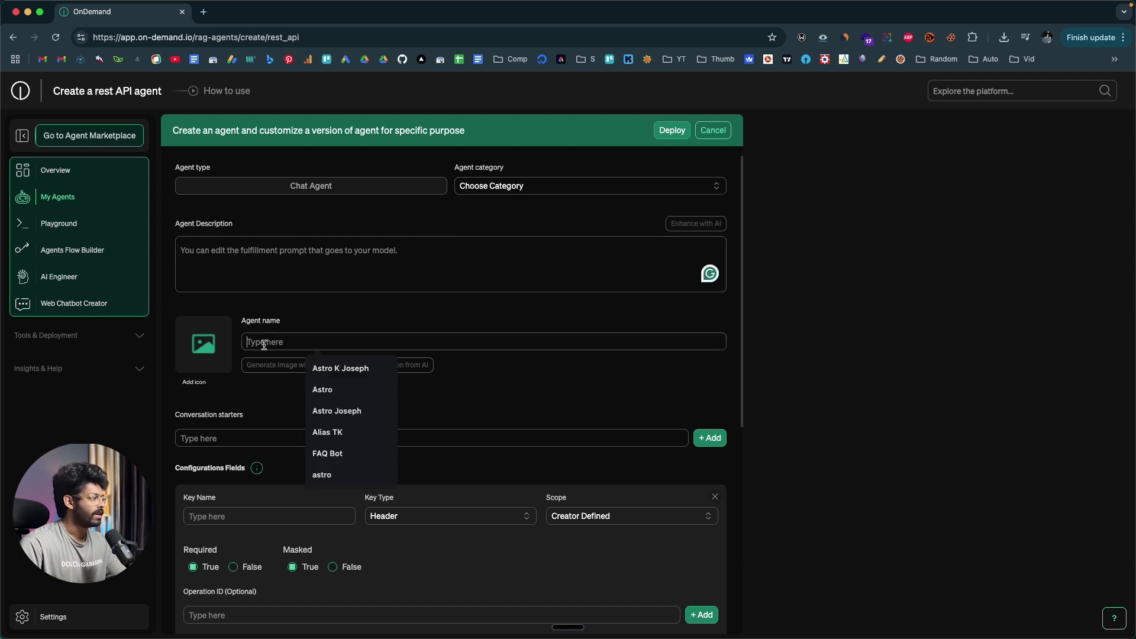
click(217, 372)
scroll(267, 373, down, 3)
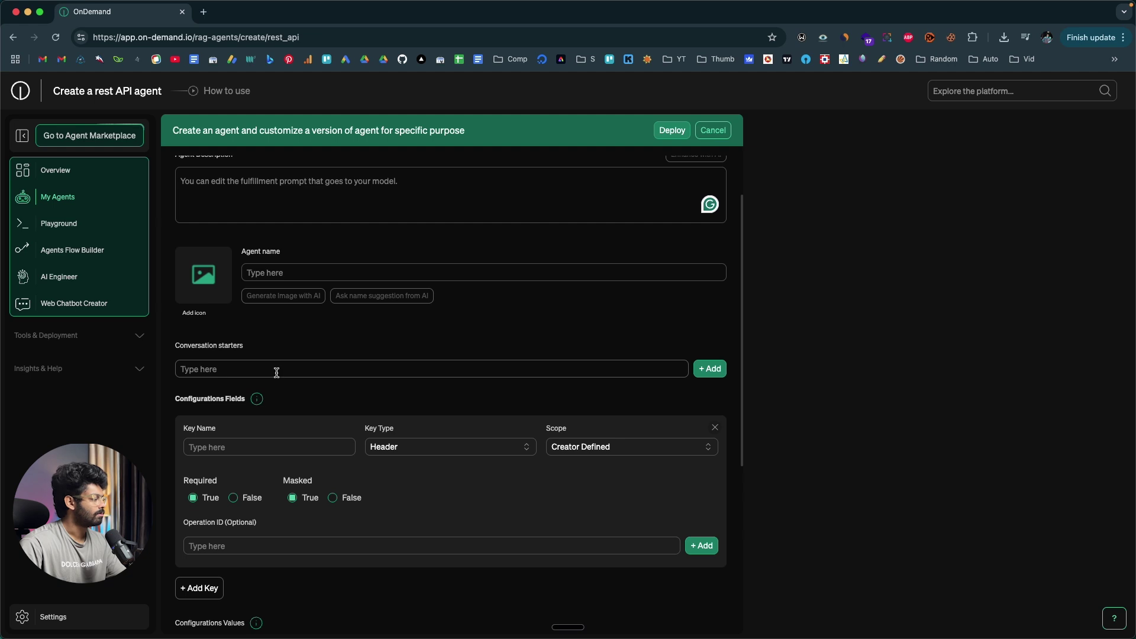
scroll(331, 355, down, 5)
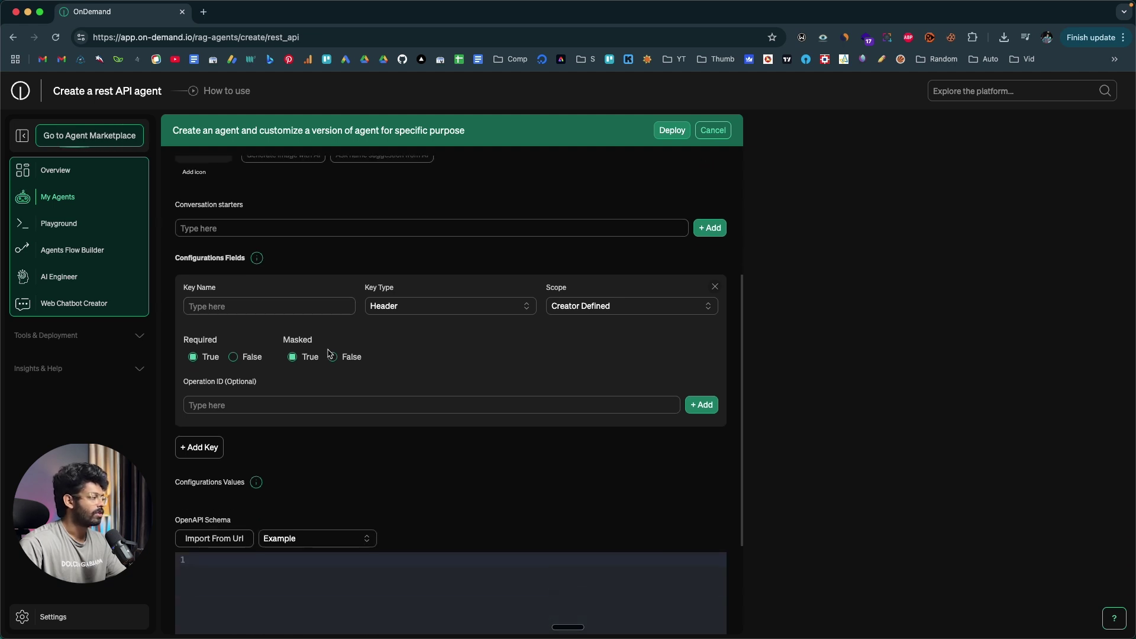
scroll(329, 353, down, 5)
Step: Preview the Vanilla Voice API and Air Quality API example schemas, then return to My Agents
click(256, 438)
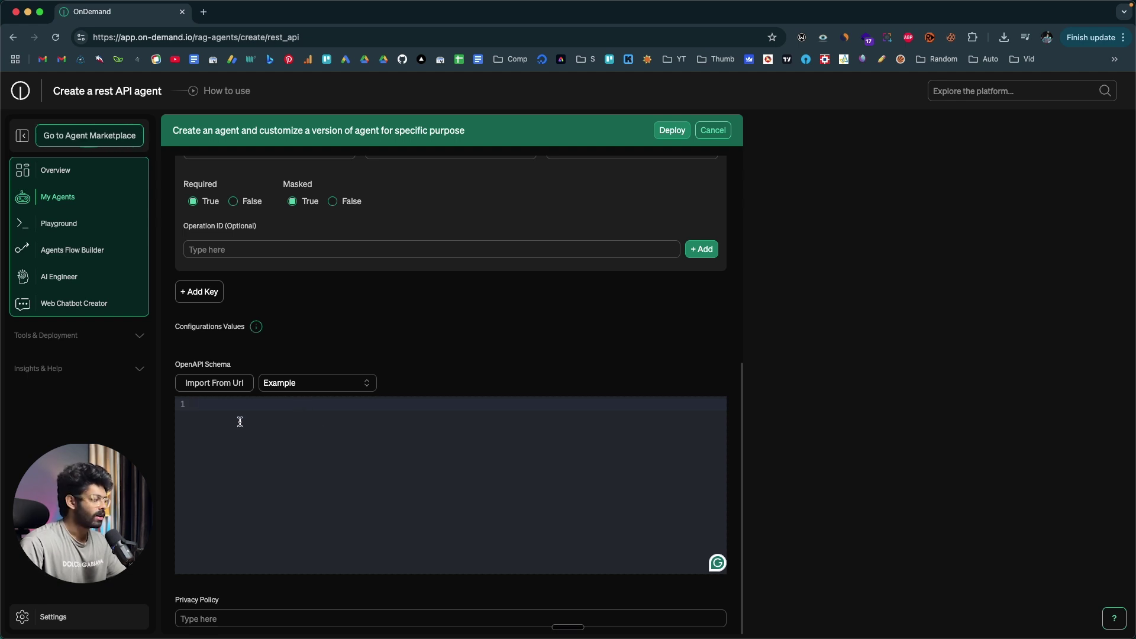
click(308, 383)
click(308, 385)
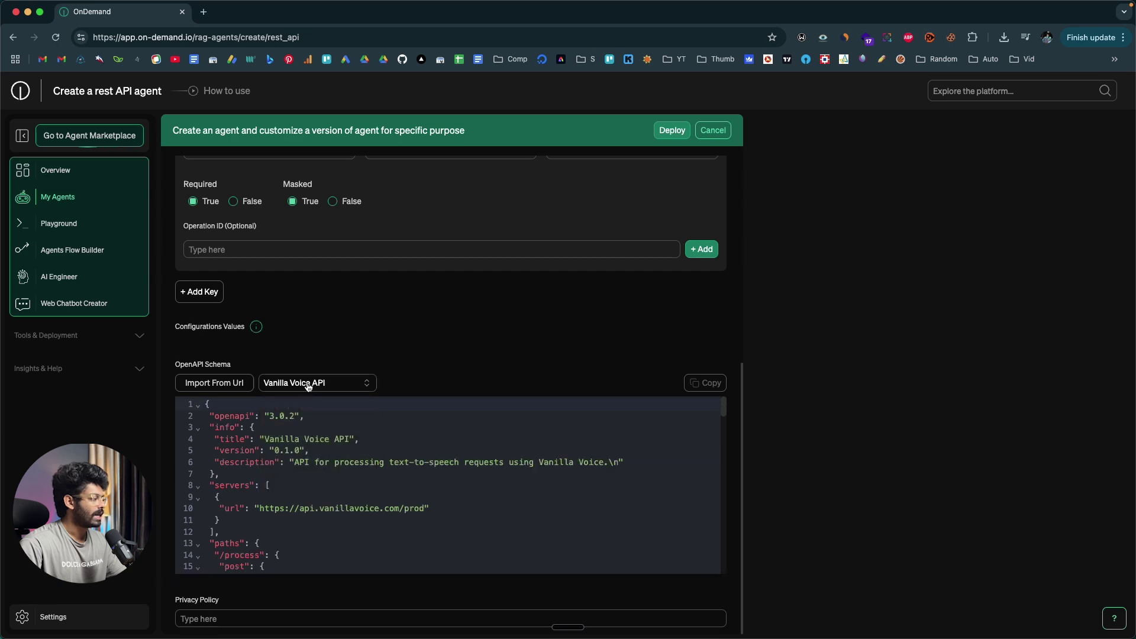
click(308, 385)
click(301, 442)
scroll(325, 402, down, 4)
scroll(325, 402, down, 8)
scroll(681, 313, up, 6)
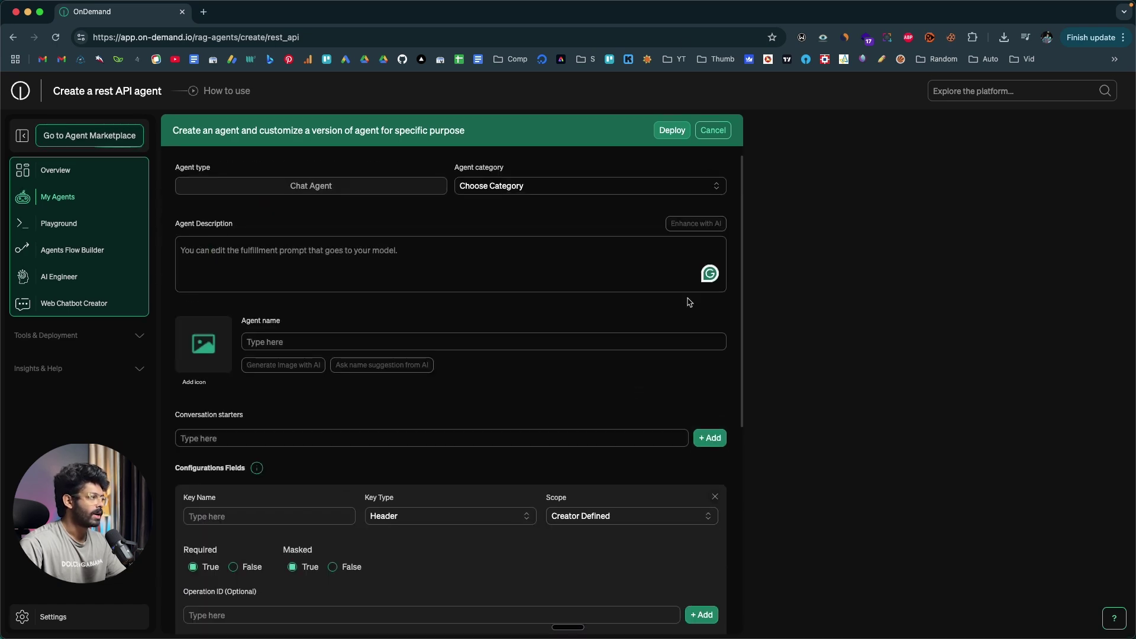
click(58, 196)
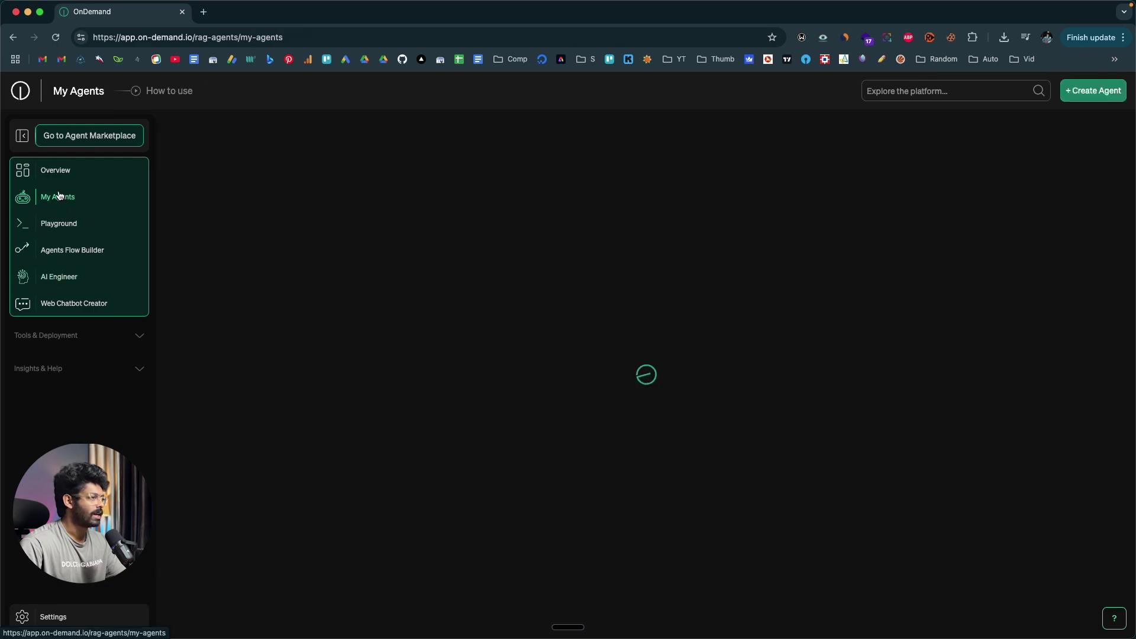
Step: Create a new agent of the Knowledge Base Agent type and continue to its form
click(1082, 90)
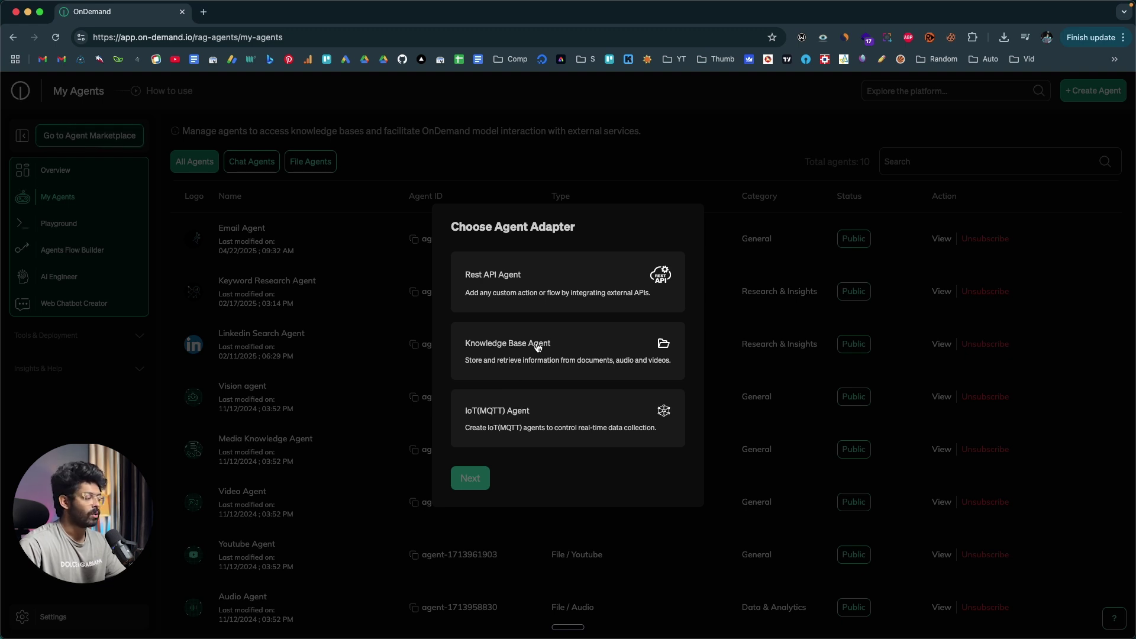
click(520, 353)
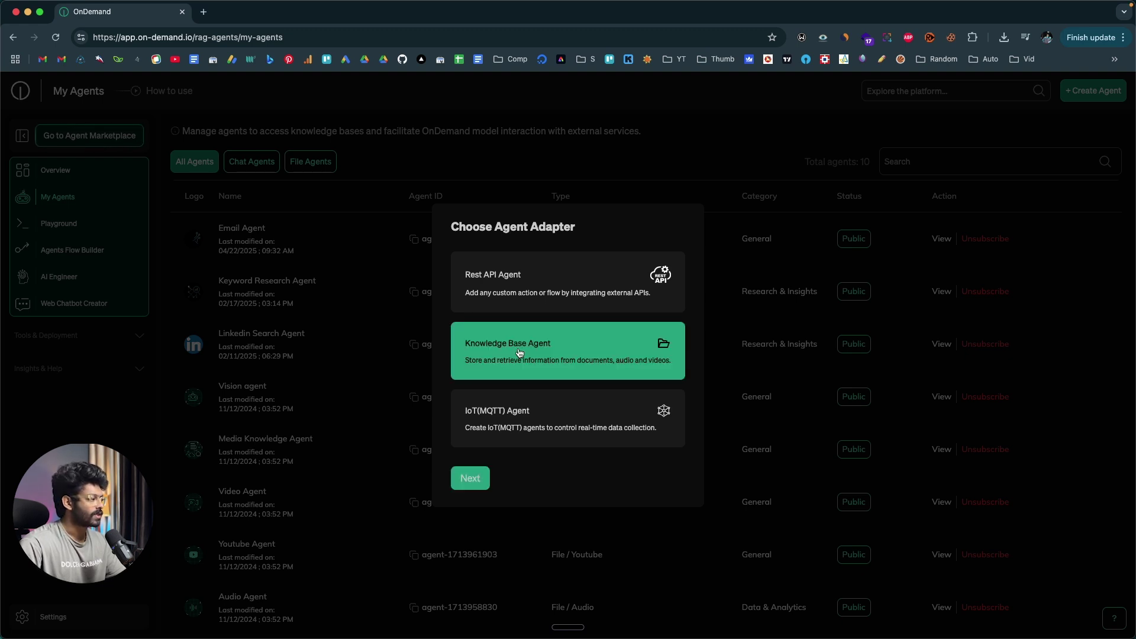
click(470, 478)
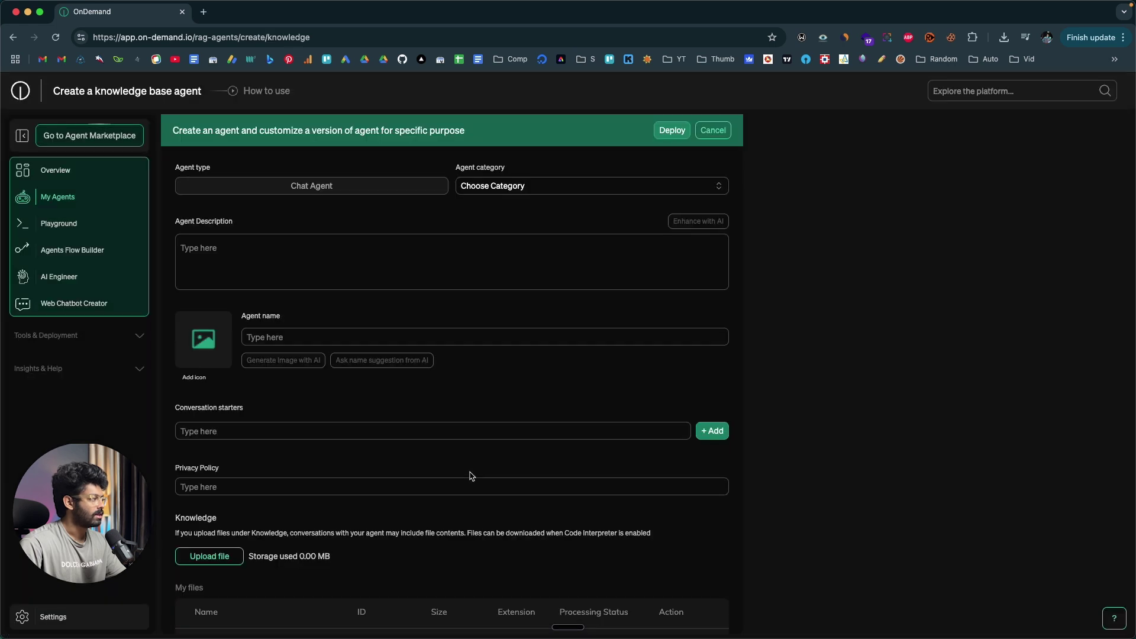
Step: Set the category to Research & Insights and the description to 'A AI Agent for learning React JS'
click(506, 187)
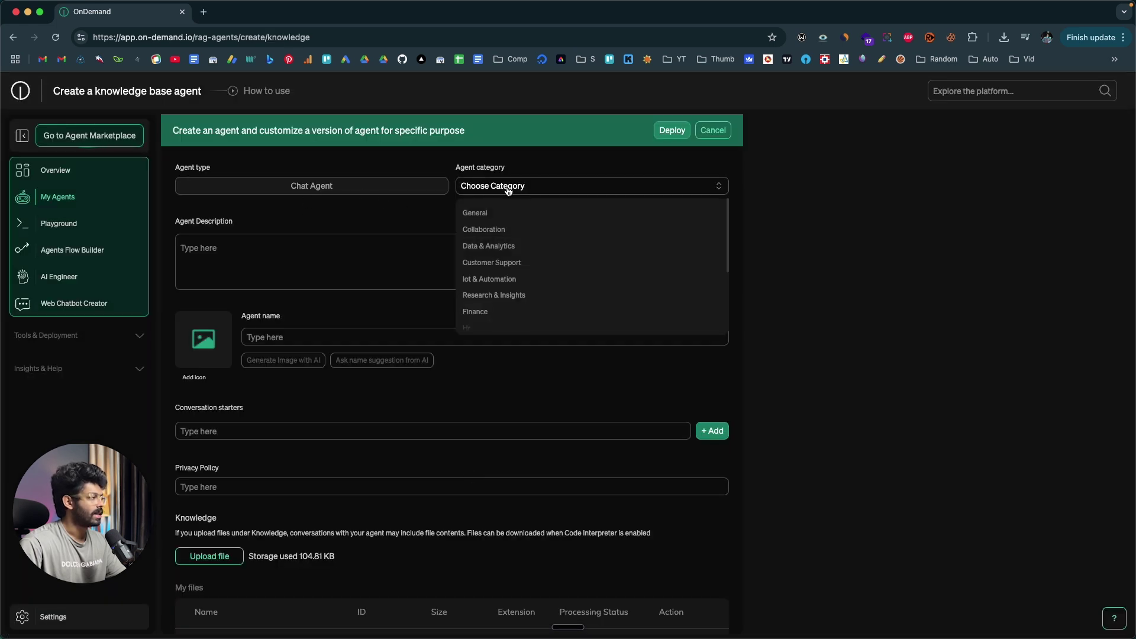
scroll(504, 228, down, 2)
scroll(507, 244, down, 1)
click(521, 235)
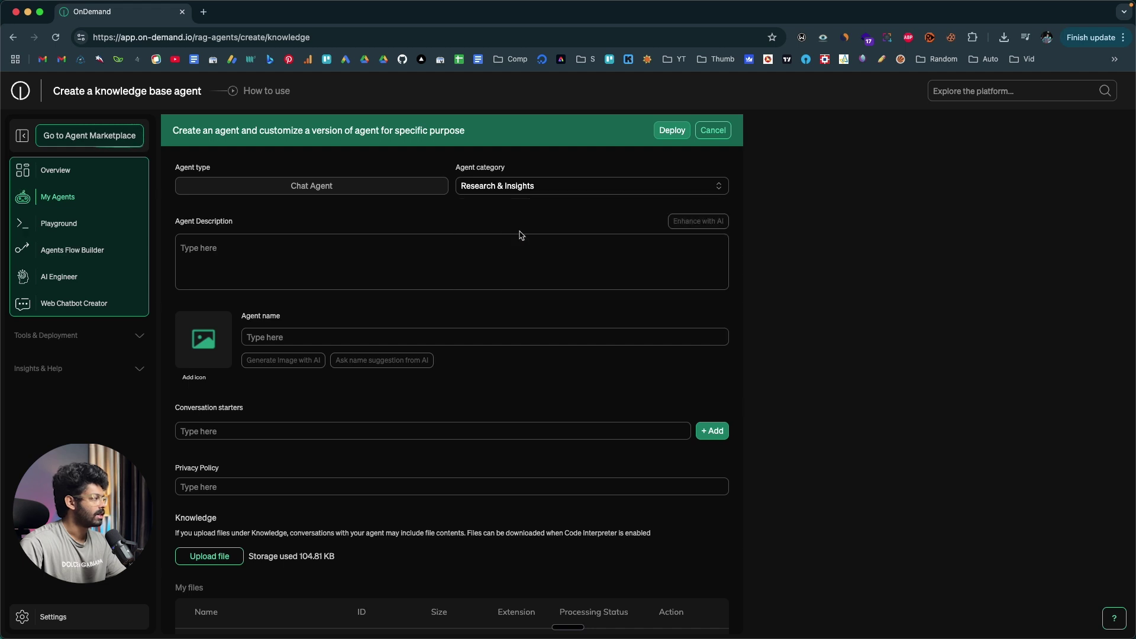
click(296, 264)
text(A)
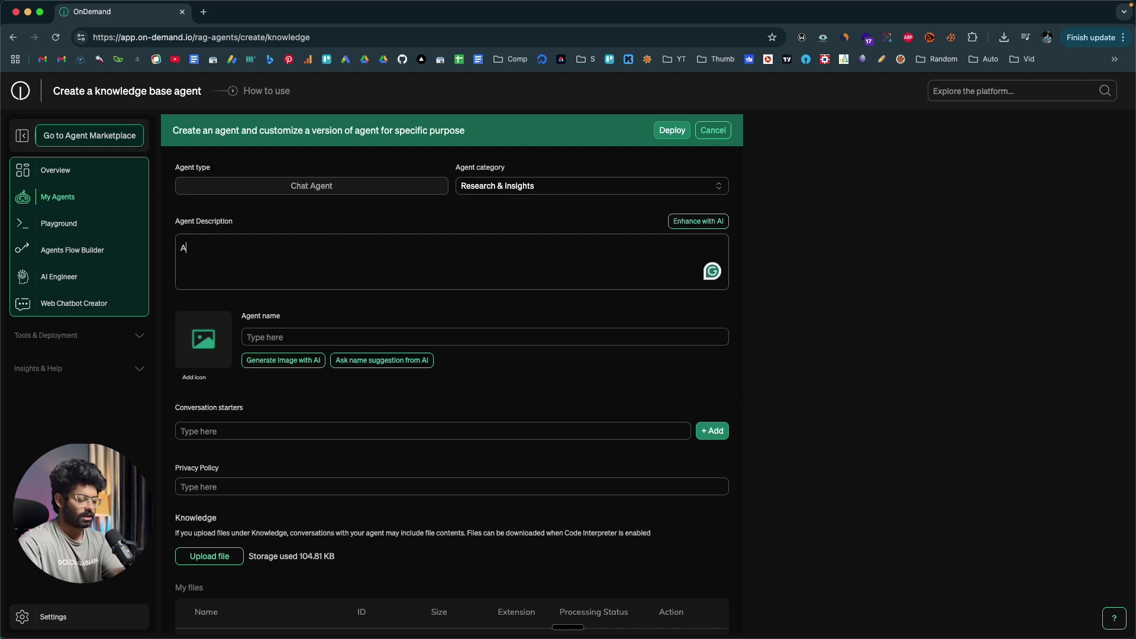
text( AI Agent for learning React JS)
Step: Name the agent 'ReactJS agent' and generate its icon with AI
click(277, 337)
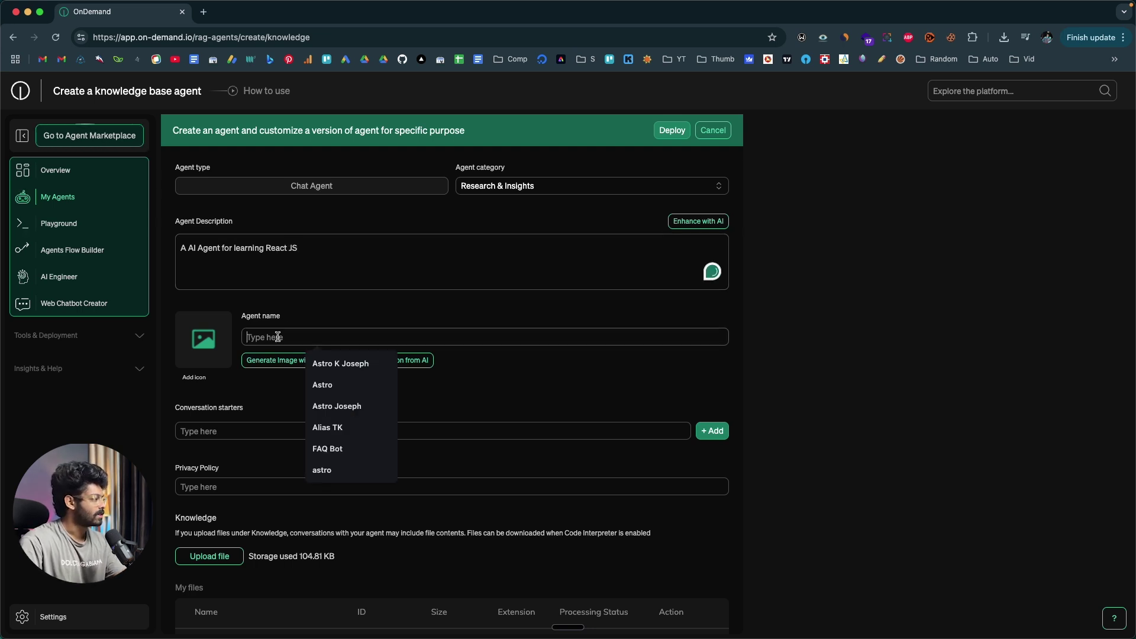
text(R)
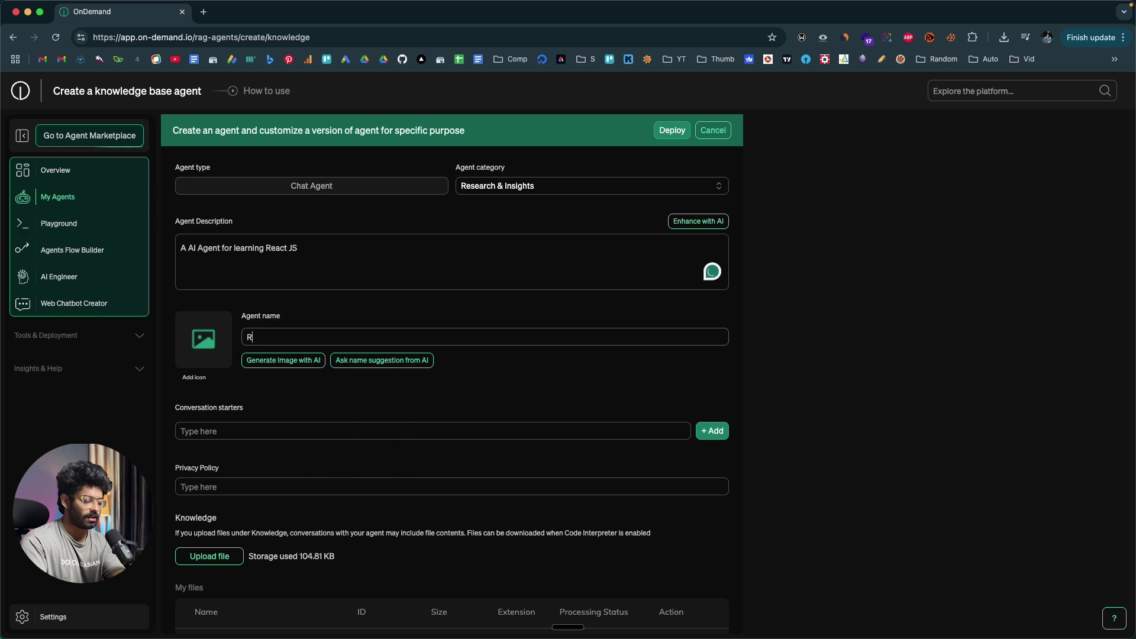
text(t agent)
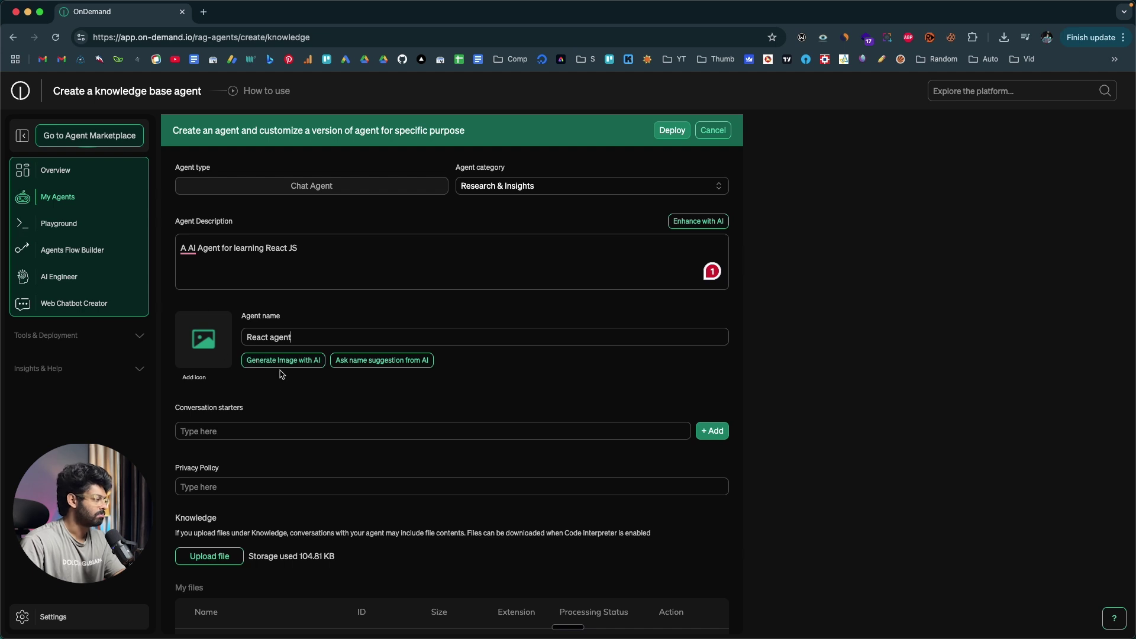
click(270, 337)
text(JS)
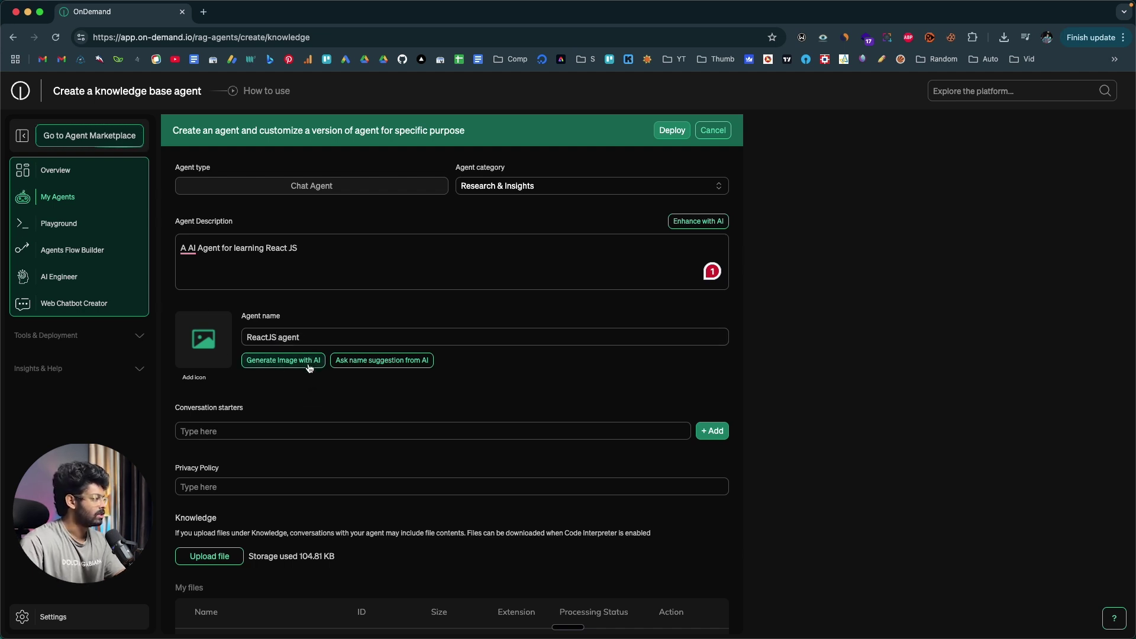
click(309, 362)
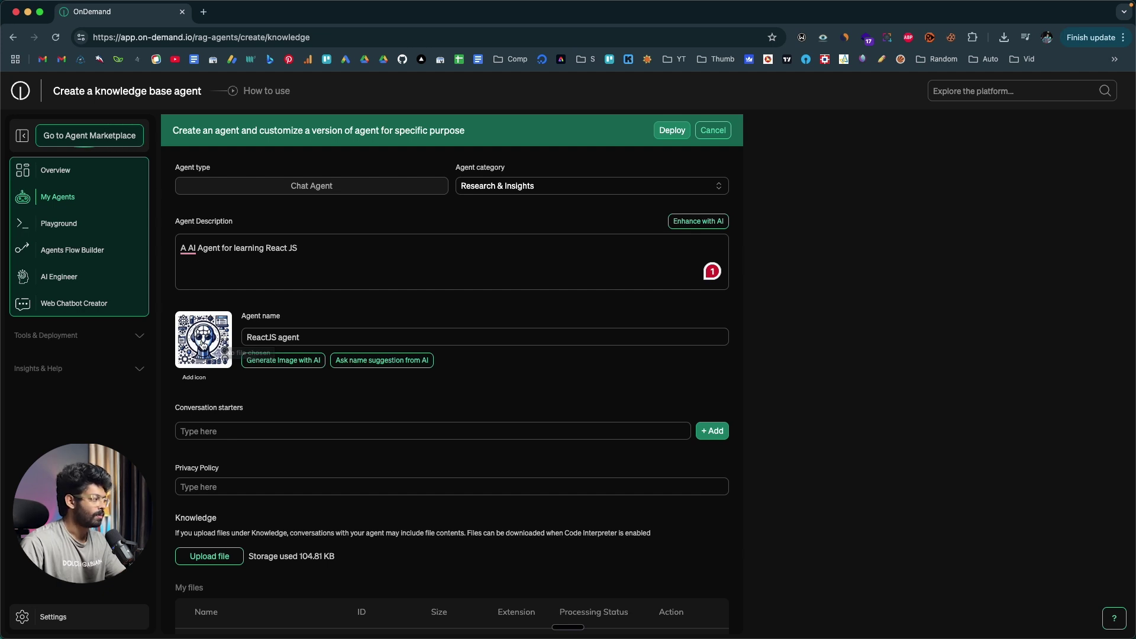
scroll(202, 345, down, 1)
scroll(202, 345, down, 1)
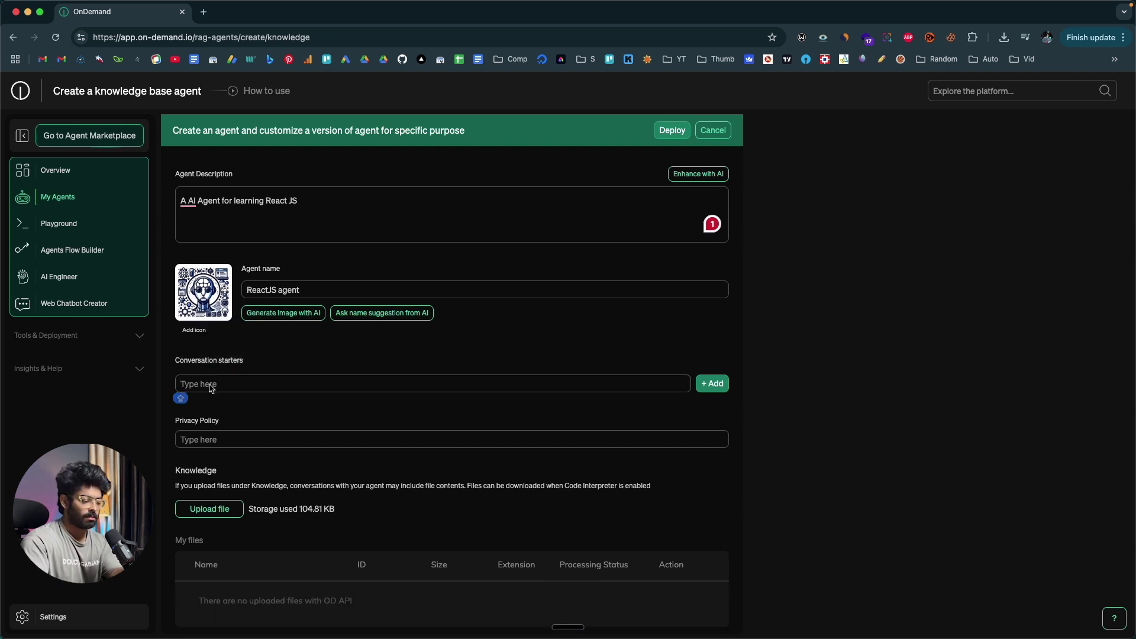
Step: Add 'What is React JS?' and 'What is Javascript?' as the agent's conversation starters
text(What)
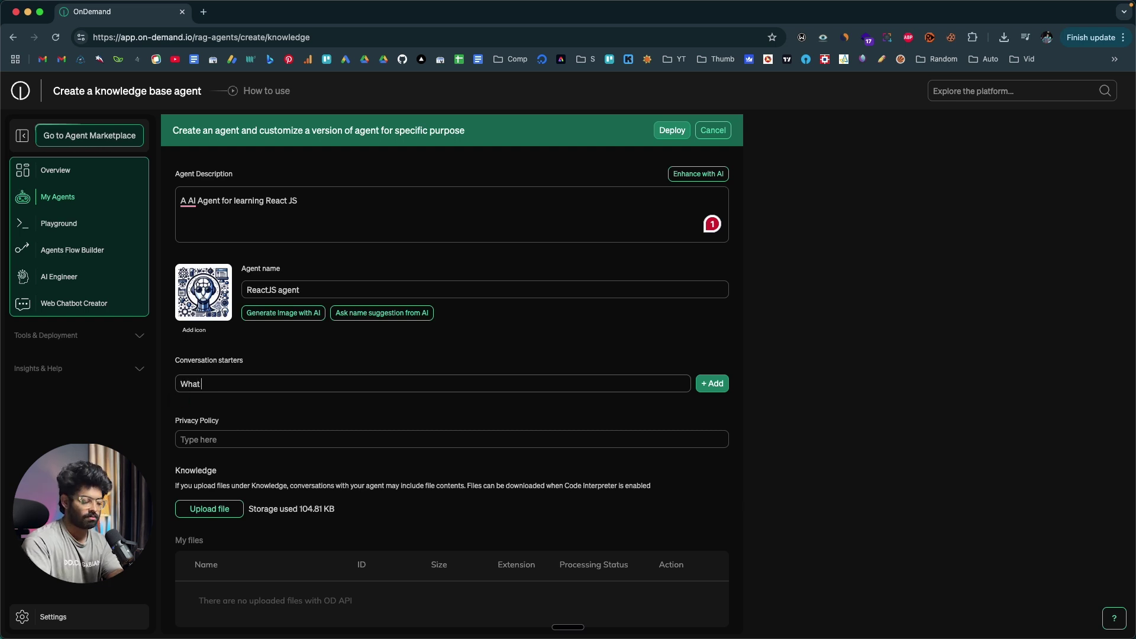
text( is React JS?)
click(704, 383)
text(What is J)
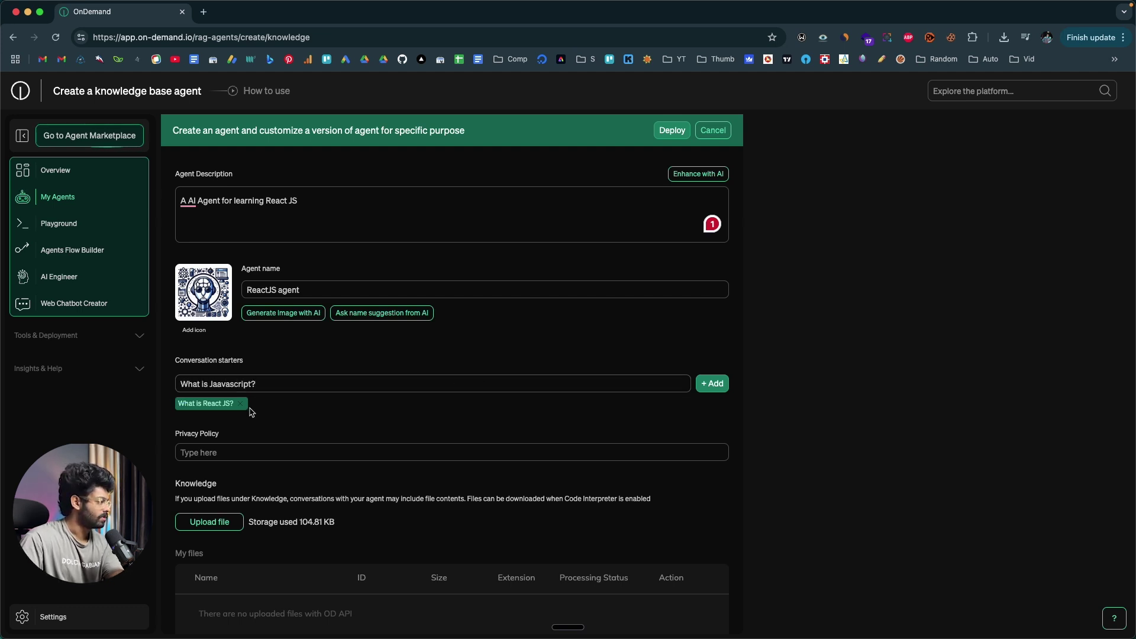
text(avascript?)
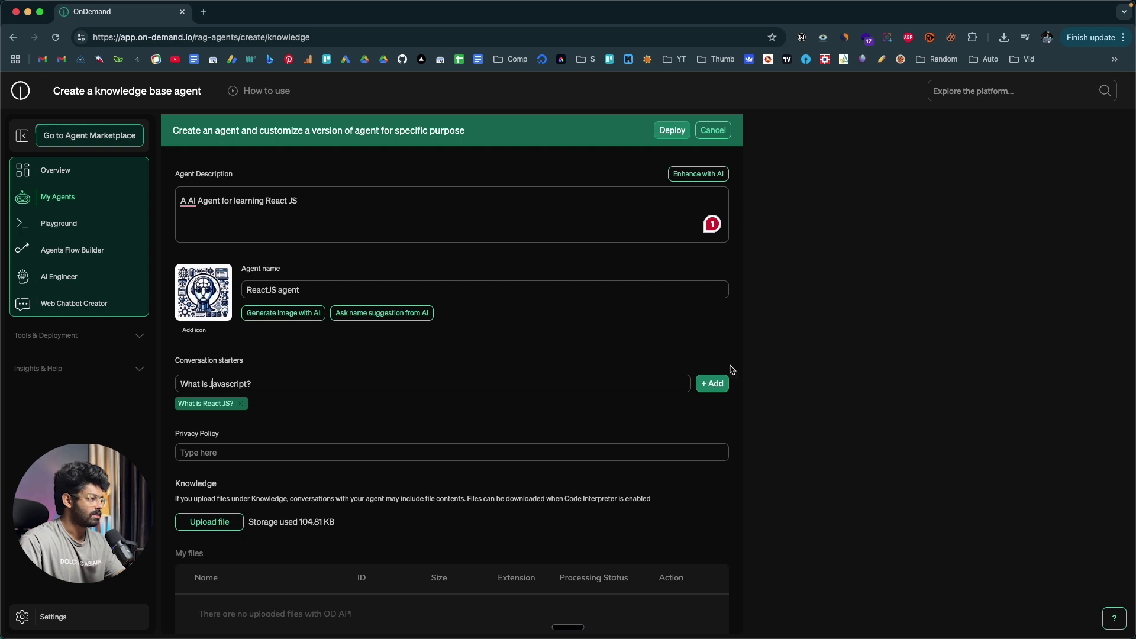
click(710, 384)
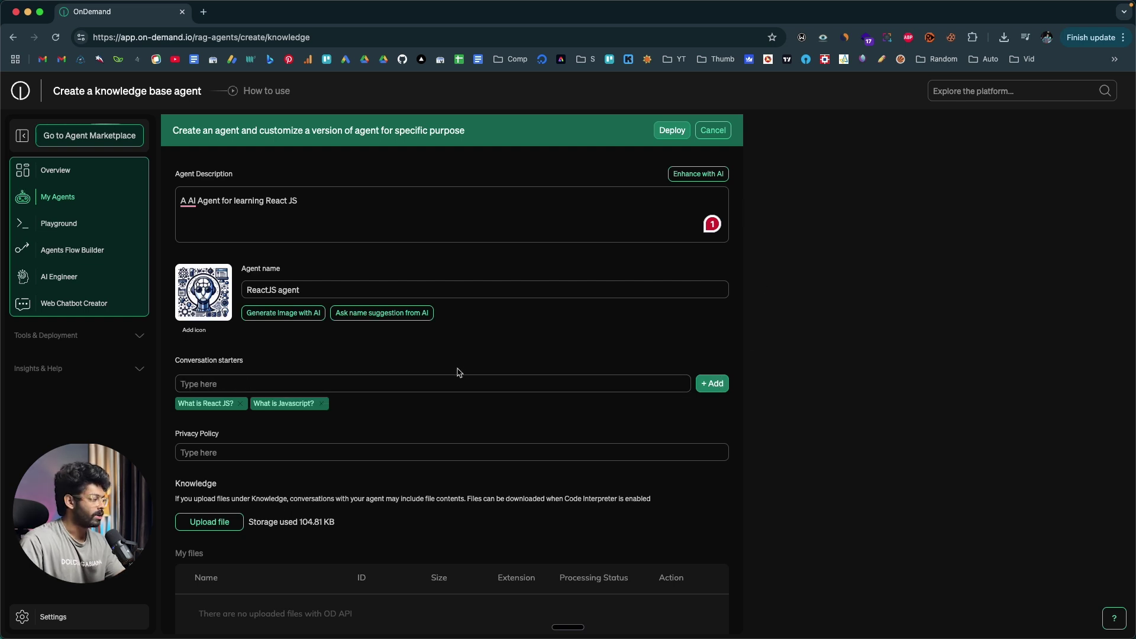
scroll(274, 374, down, 1)
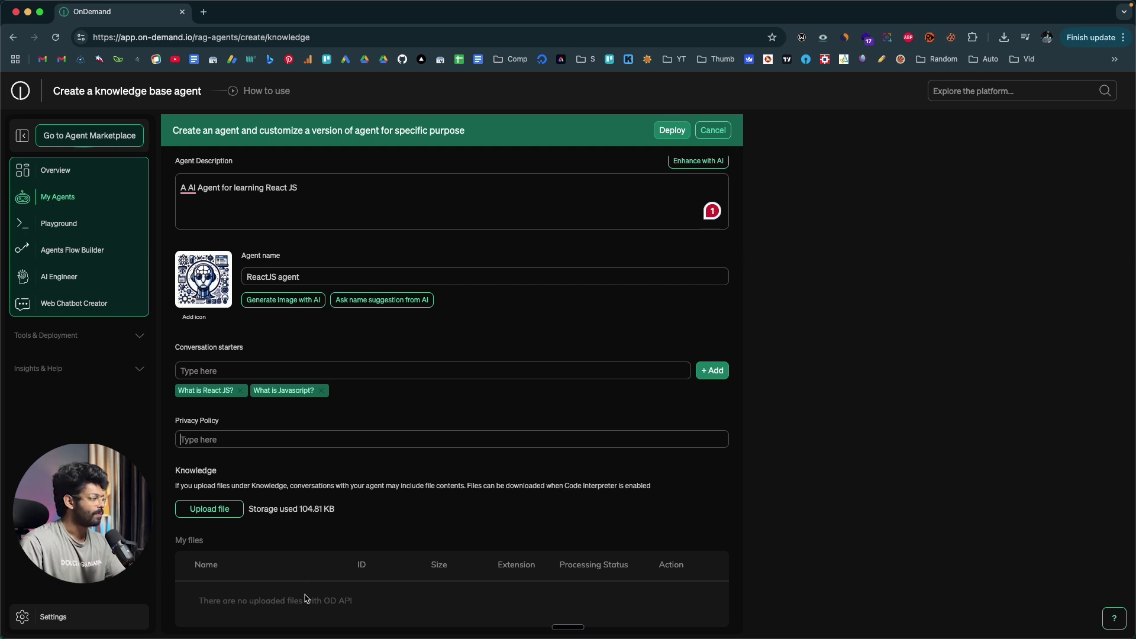
Step: Upload reactjs_tutorial.pdf from the file dialog as the agent's knowledge file
click(204, 510)
click(468, 186)
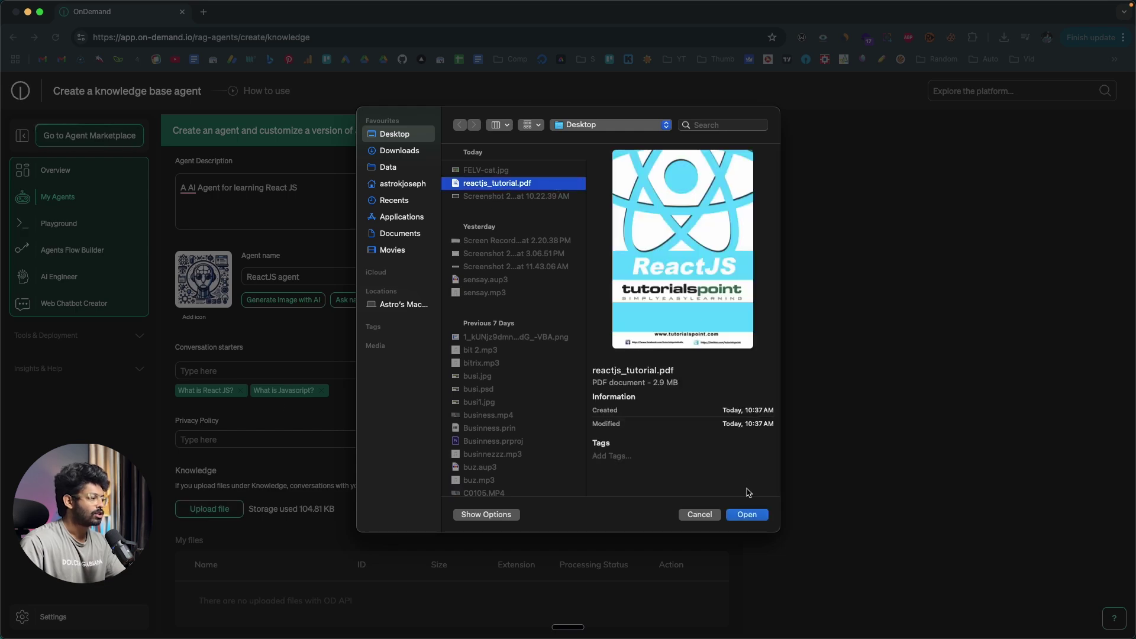
click(747, 514)
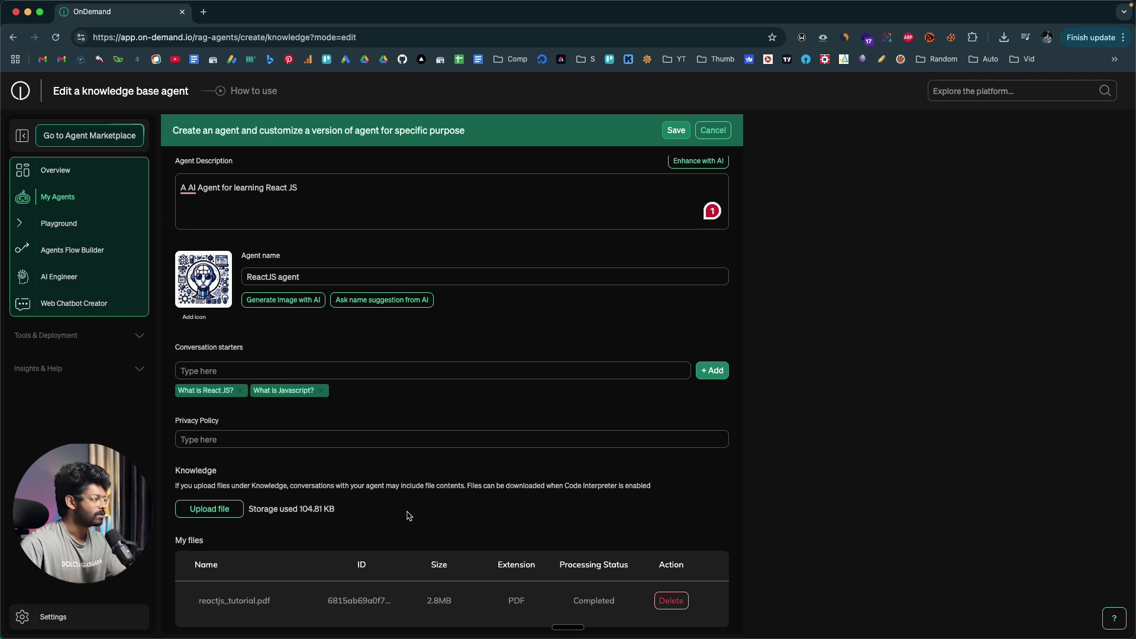
Step: Accept the Grammarly fix changing 'A AI' to 'An AI' and save the ReactJS agent
scroll(408, 516, up, 2)
mouse_move(188, 250)
click(189, 278)
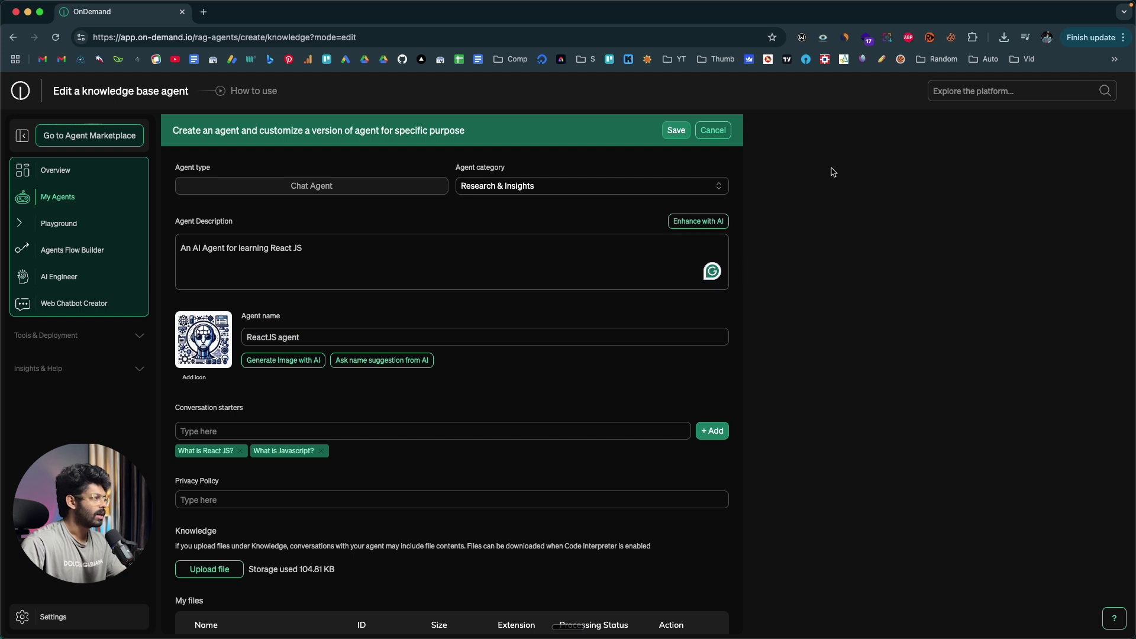
click(679, 133)
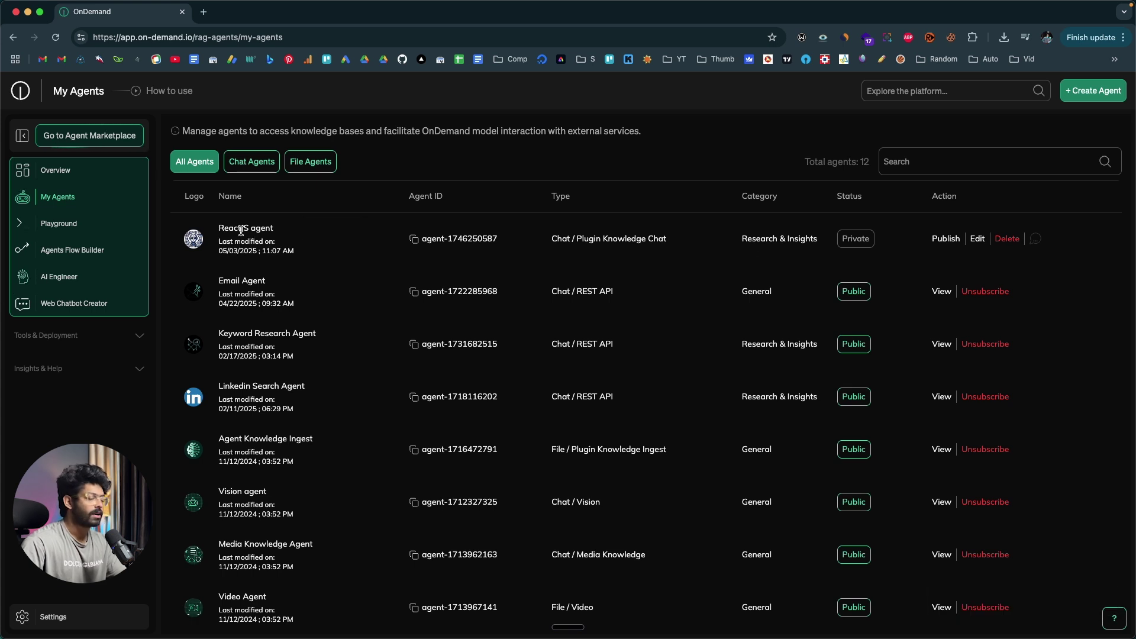
Step: Glance at the Agent Marketplace, go back, and open the Playground
click(76, 141)
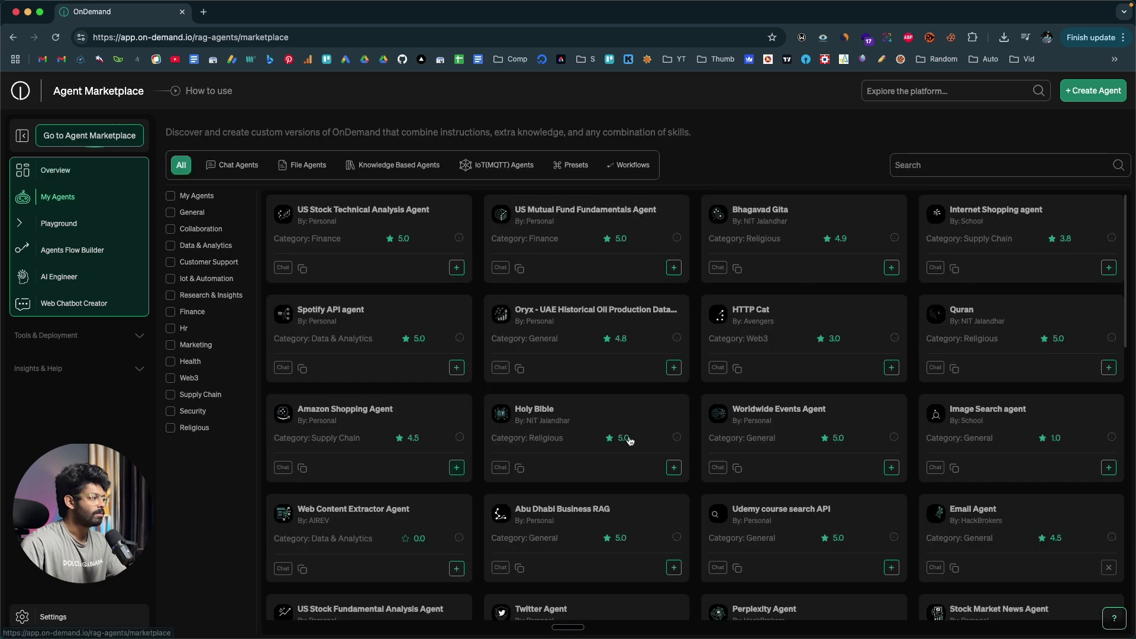
click(14, 38)
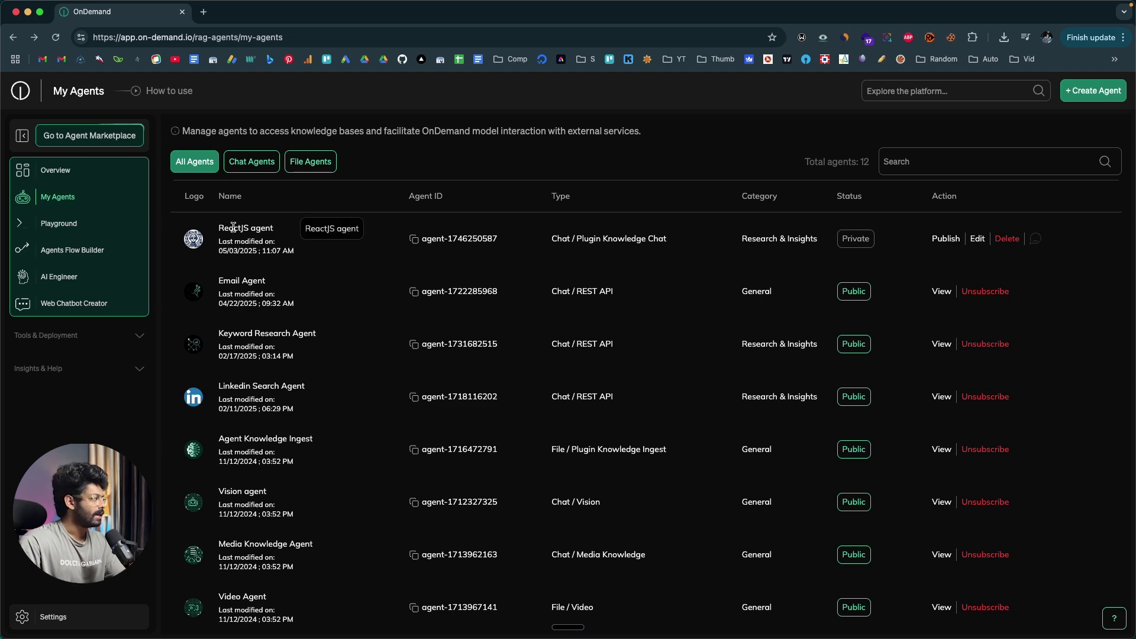
click(55, 226)
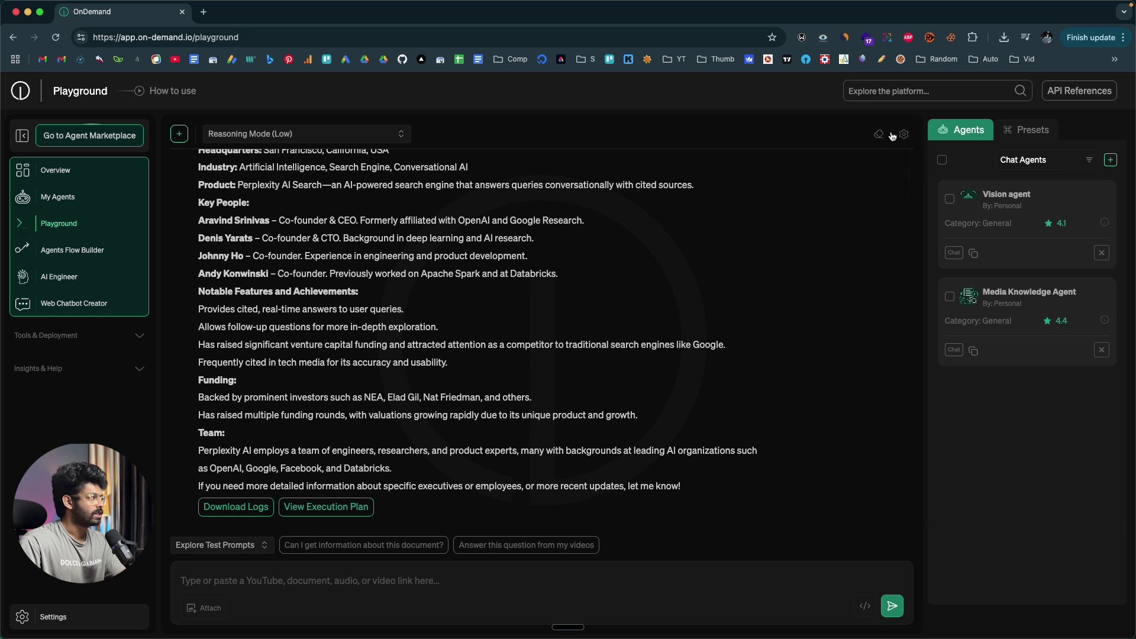
Step: Start a new Playground chat and add ReactJS agent to its chat agents
click(181, 136)
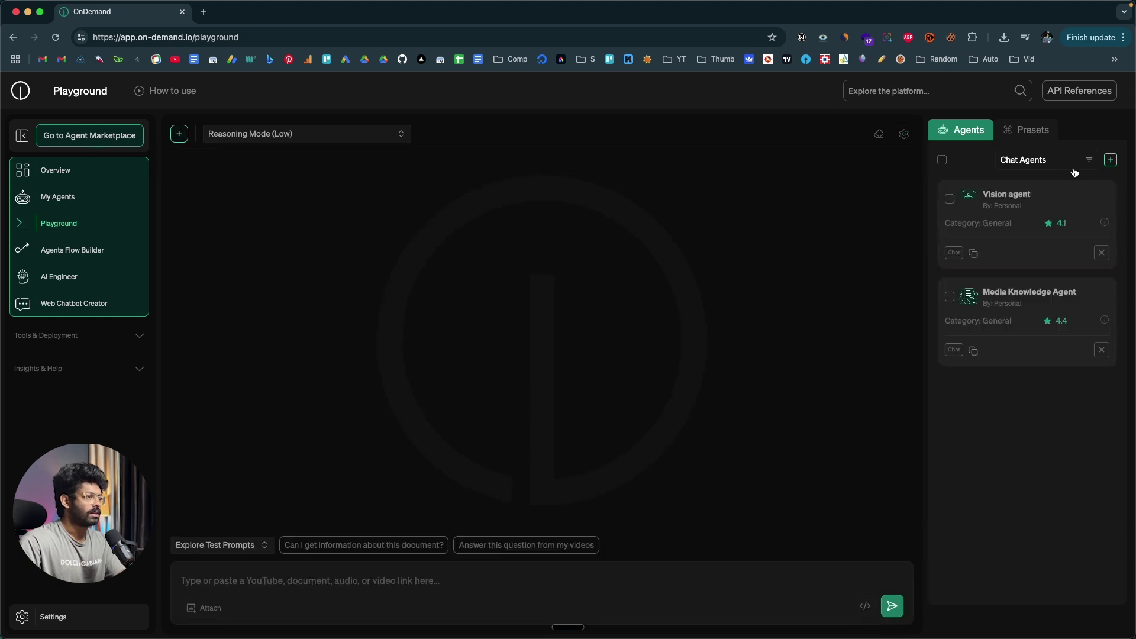
click(1111, 161)
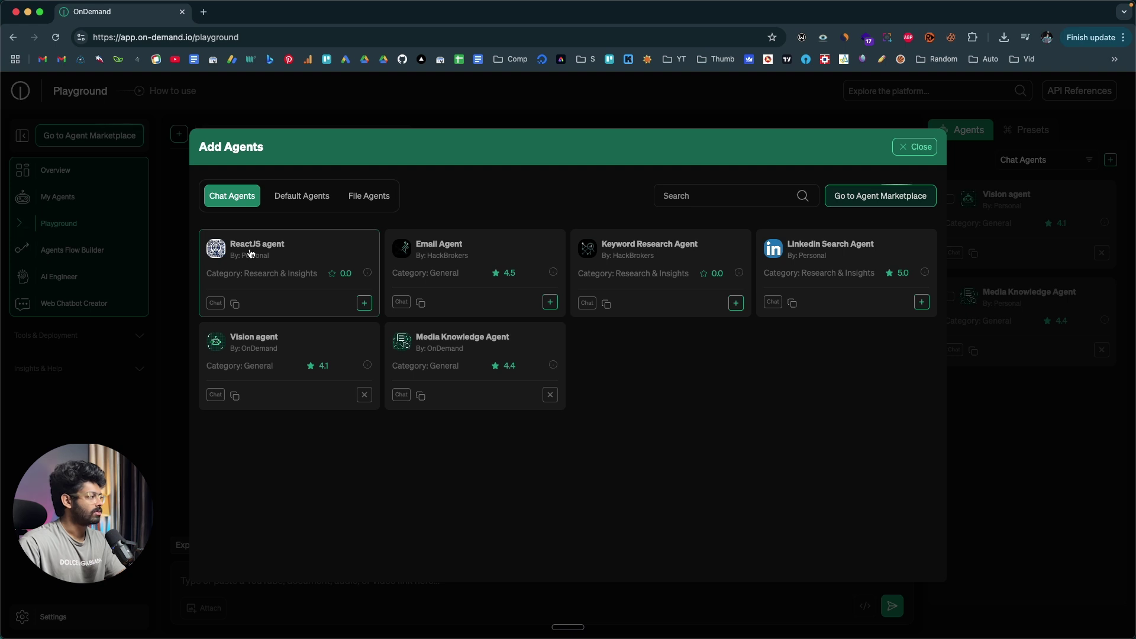
click(365, 303)
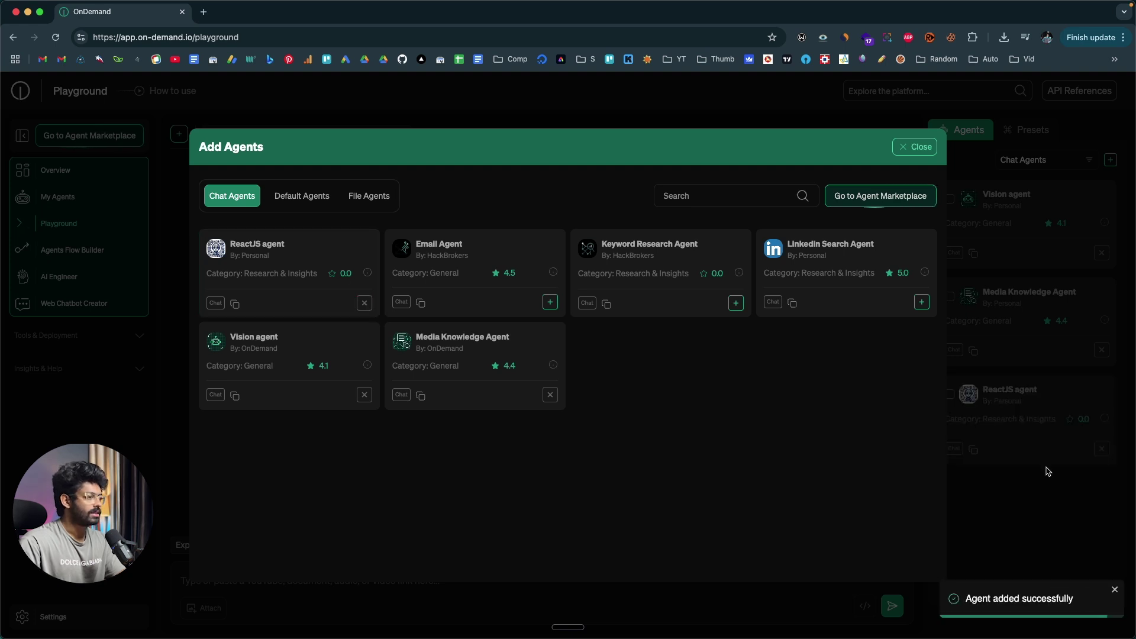
click(1048, 472)
click(250, 546)
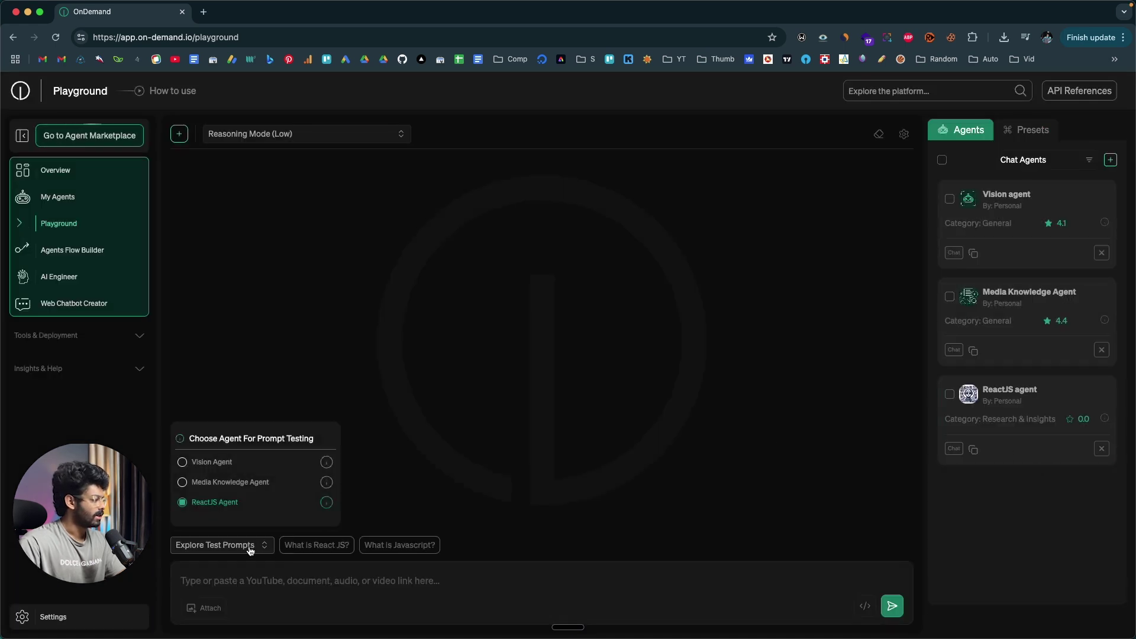
click(219, 581)
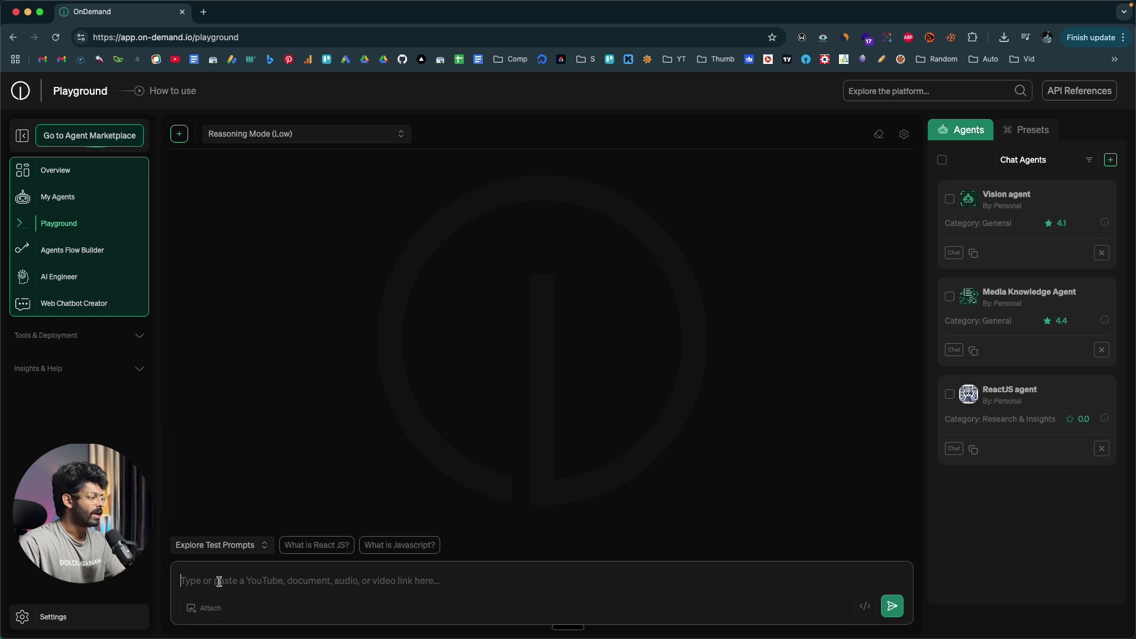
Step: Ask the ReactJS agent 'What is React JS?' via its starter, then 'what is babel?'
click(337, 546)
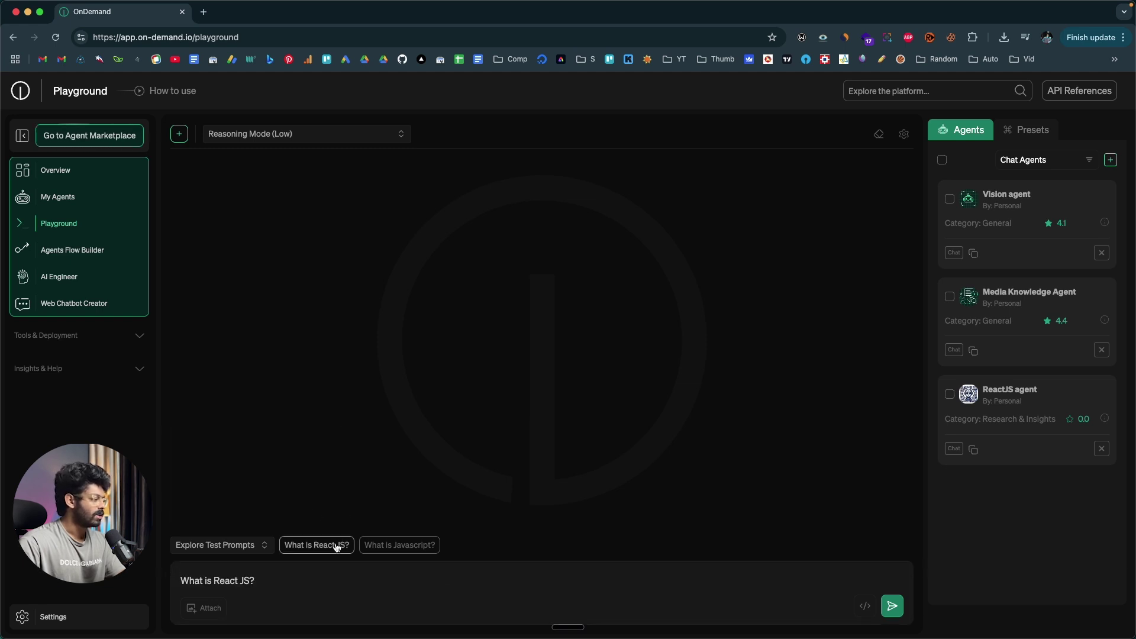
click(892, 605)
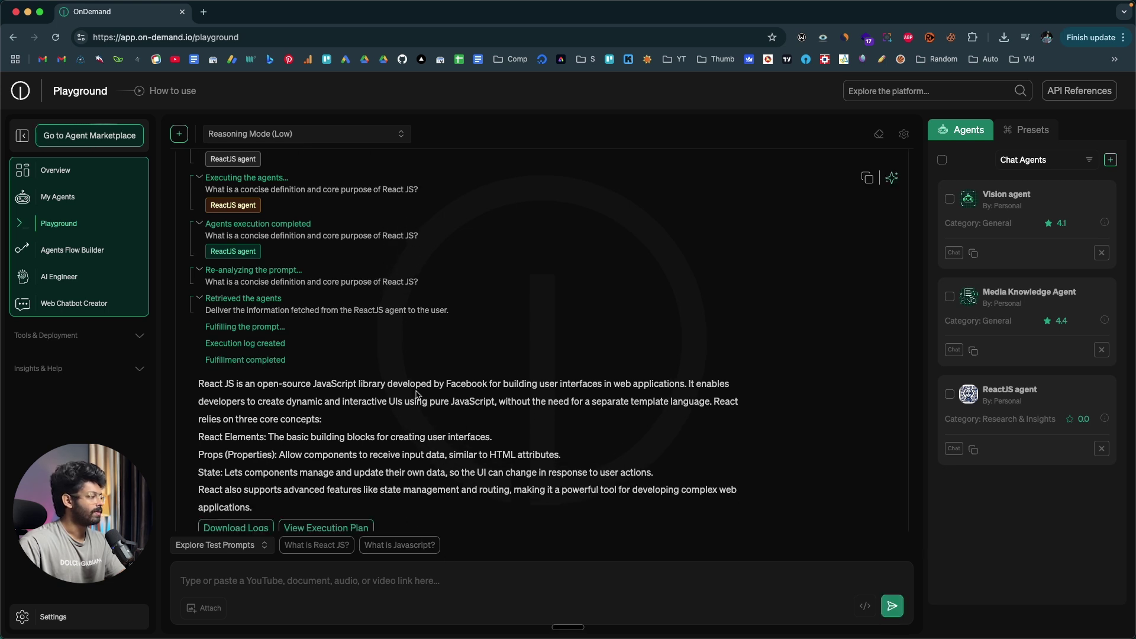
scroll(463, 386, down, 1)
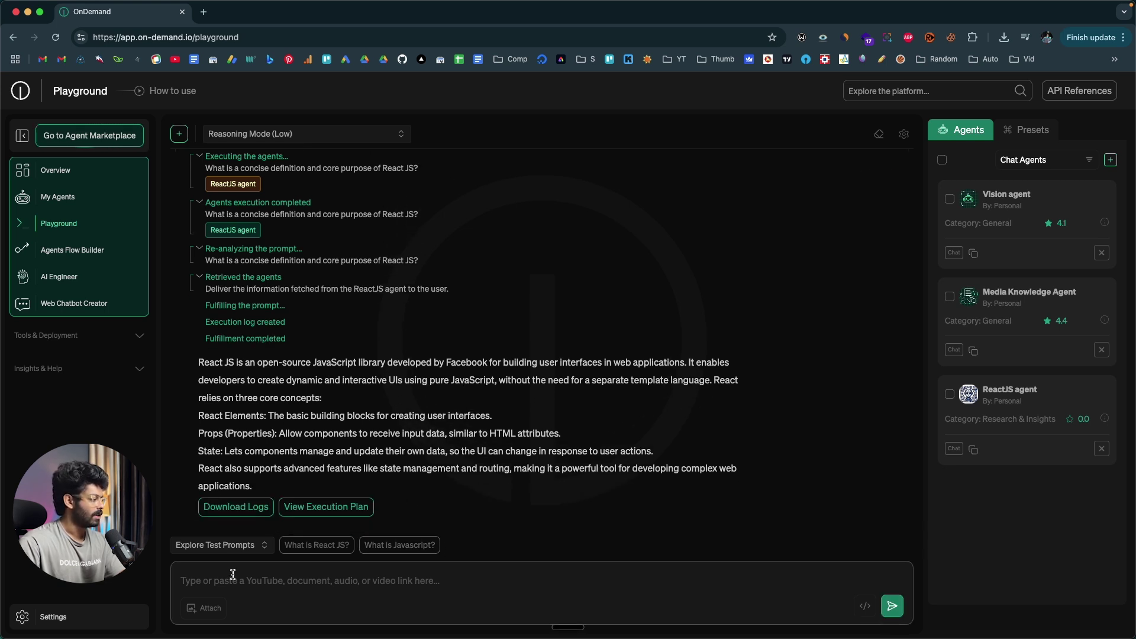
text(what is babel?)
key(Return)
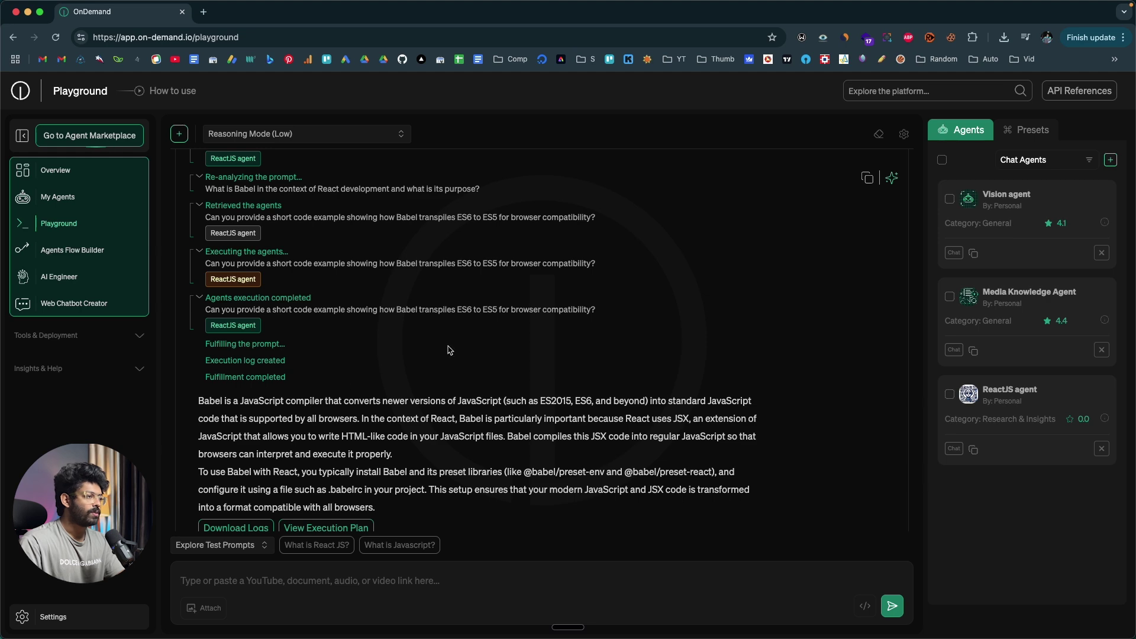
Step: Check the Vision agent card, then start a new chat testing prompts with the Vision Agent
click(1010, 200)
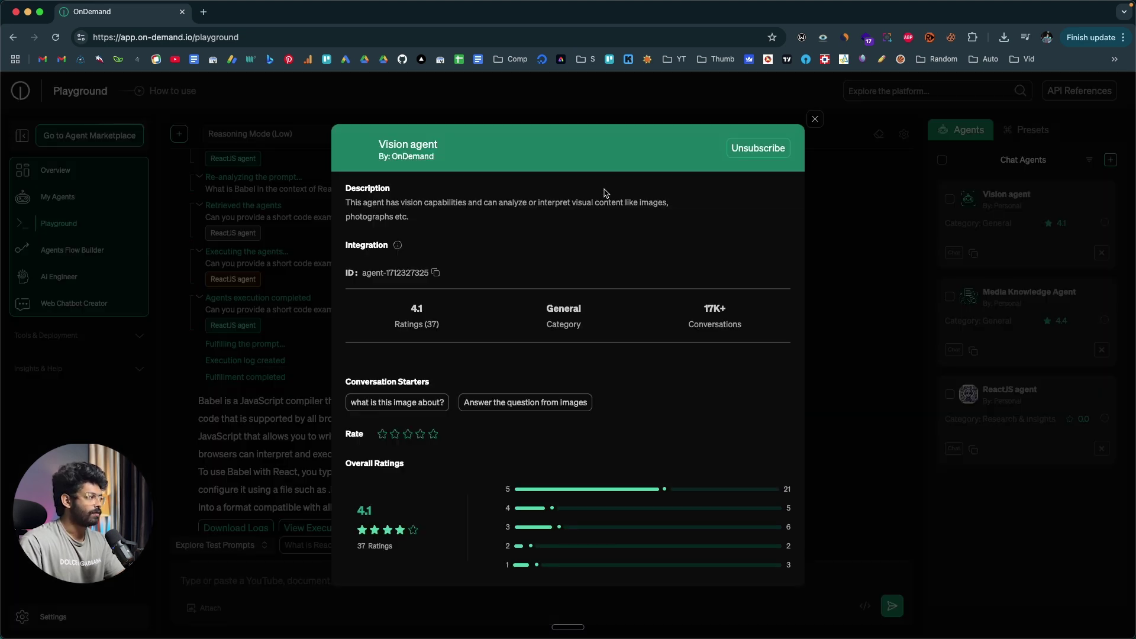
click(1016, 214)
click(241, 546)
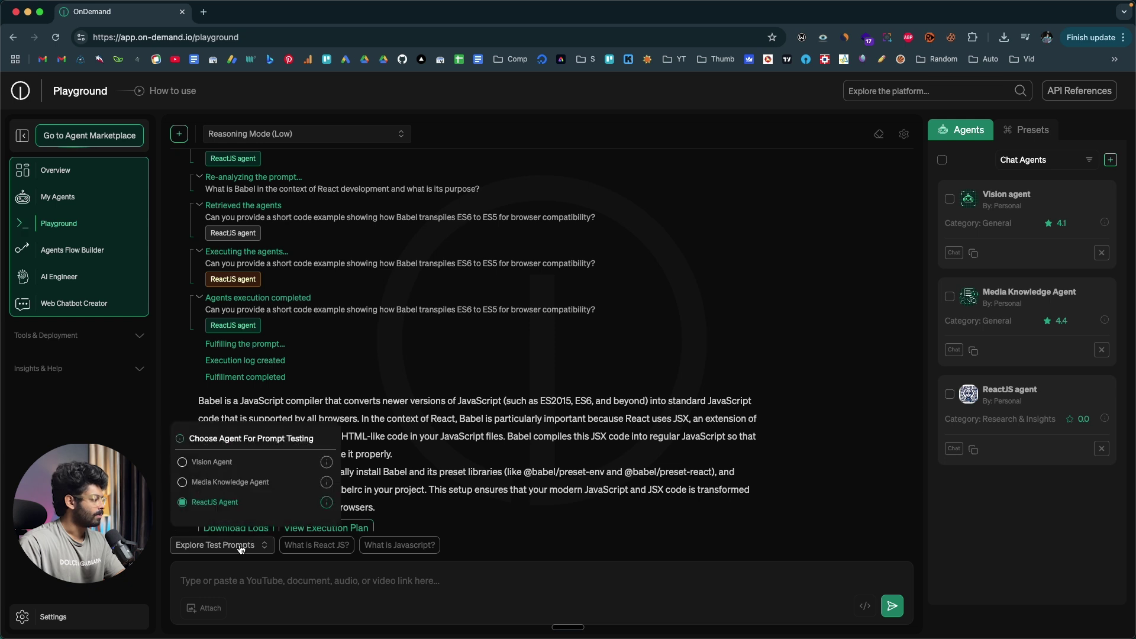
click(179, 134)
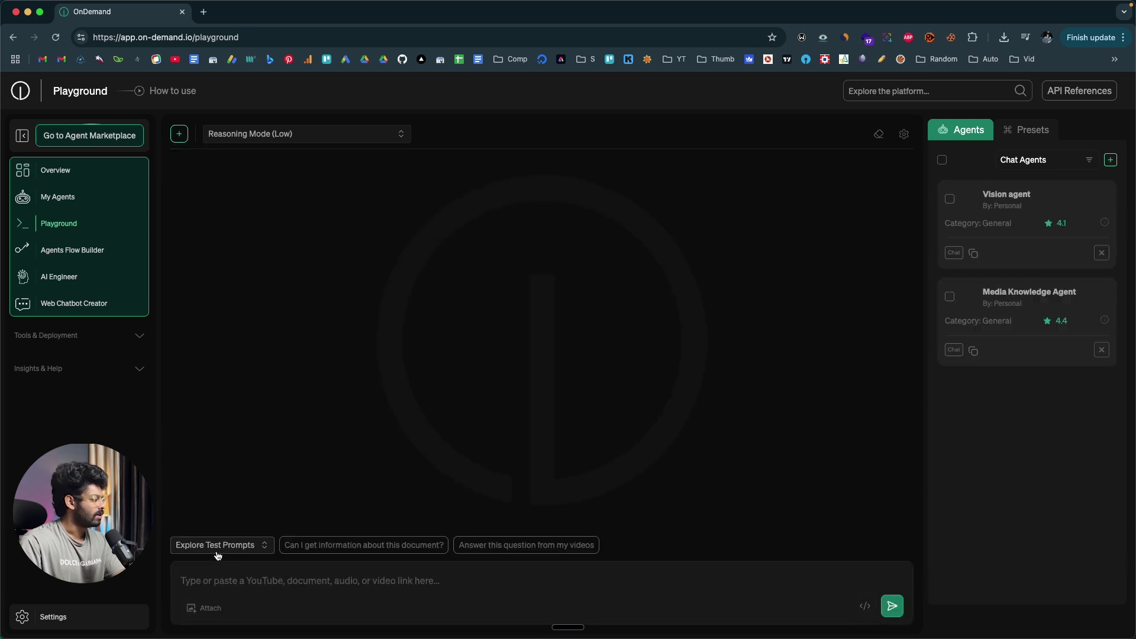
click(220, 550)
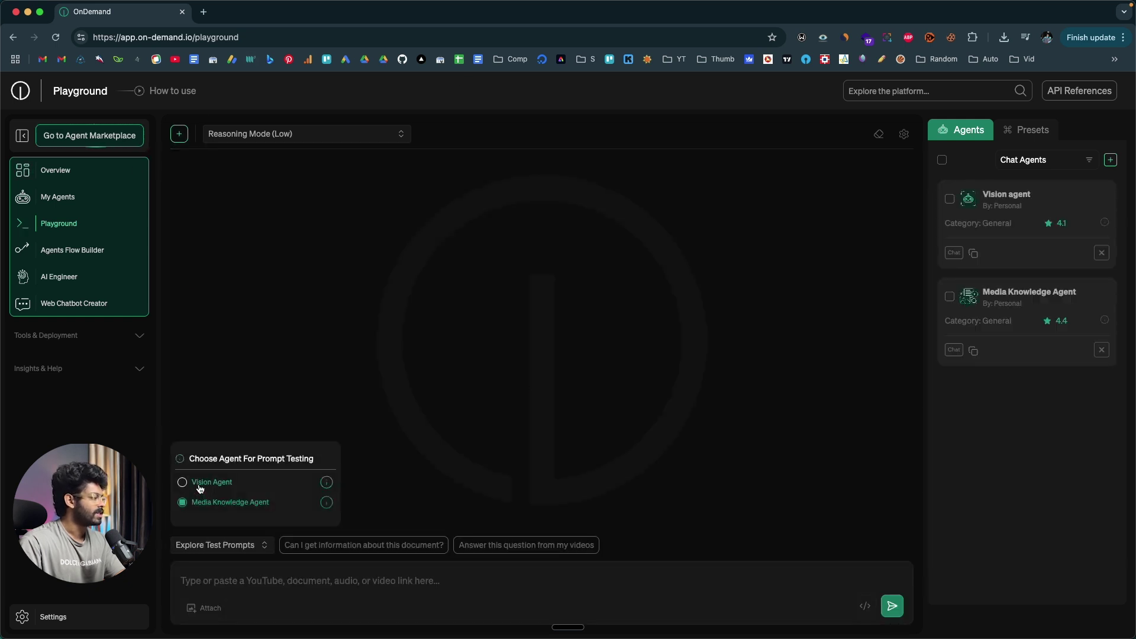
click(200, 487)
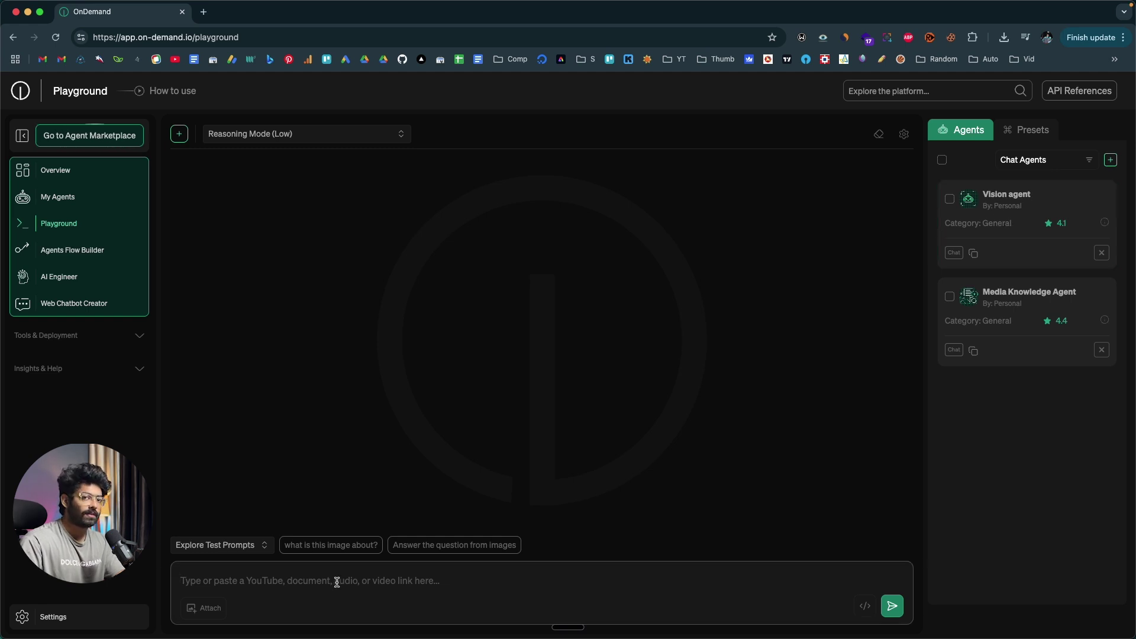
Step: Attach the image FELV-cat.jpg to the chat
click(205, 618)
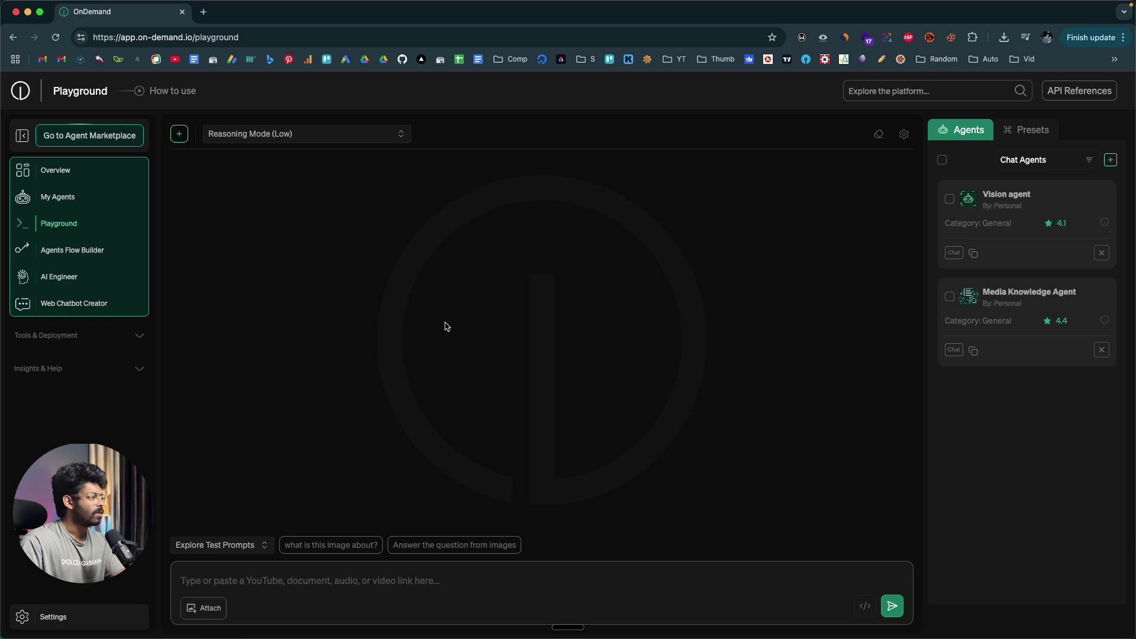
click(479, 170)
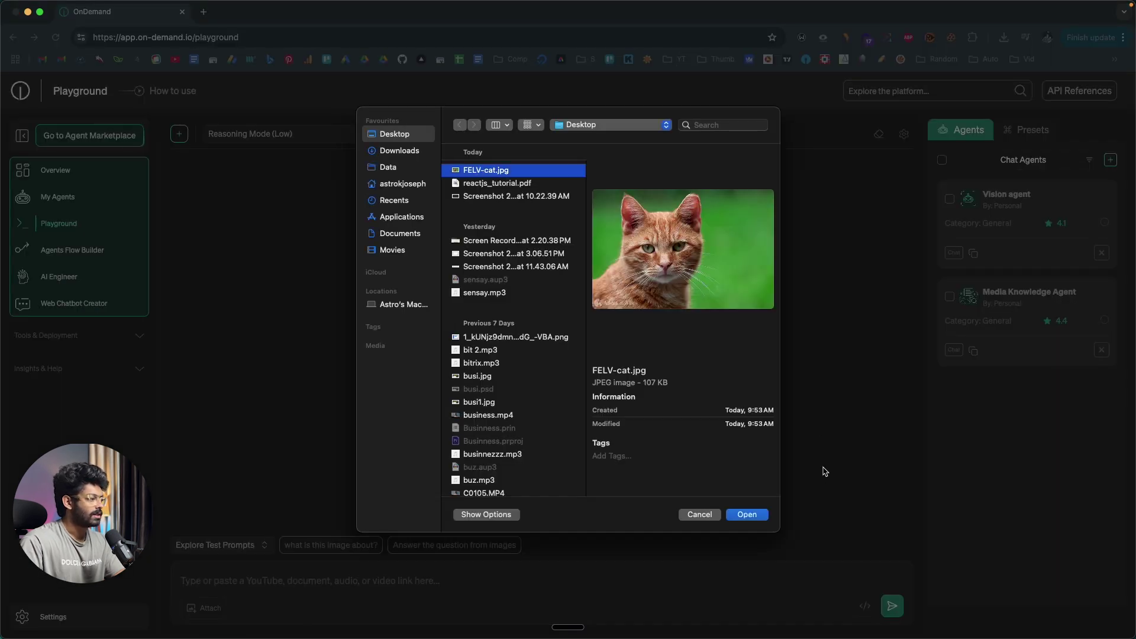
click(748, 516)
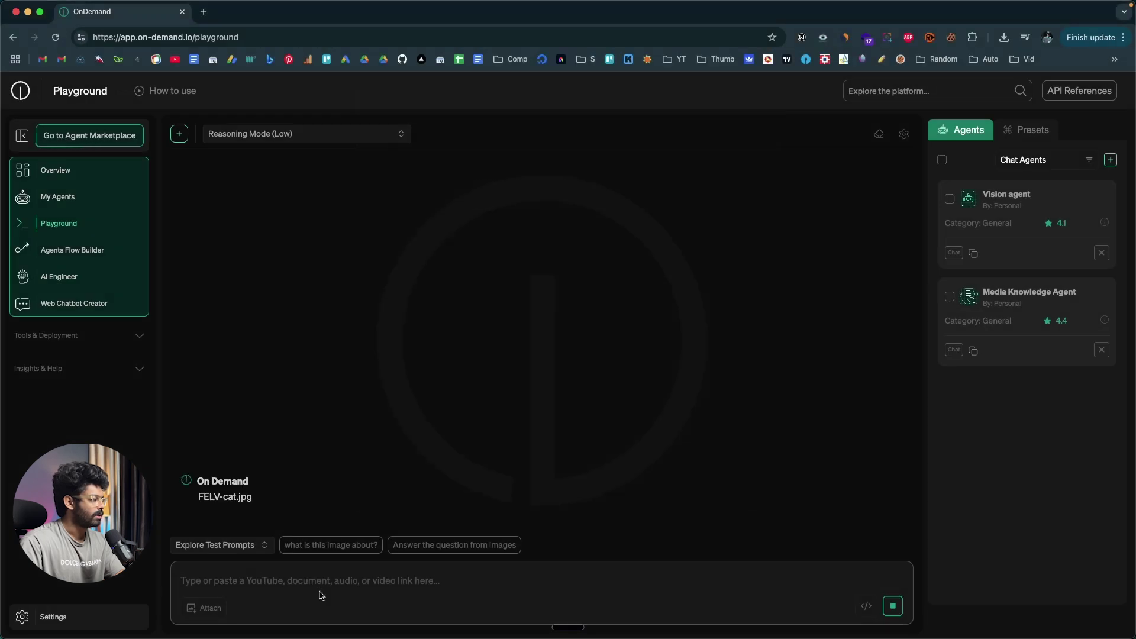
Step: Send the prompt 'what is this image about?' and review the ginger cat description
click(311, 579)
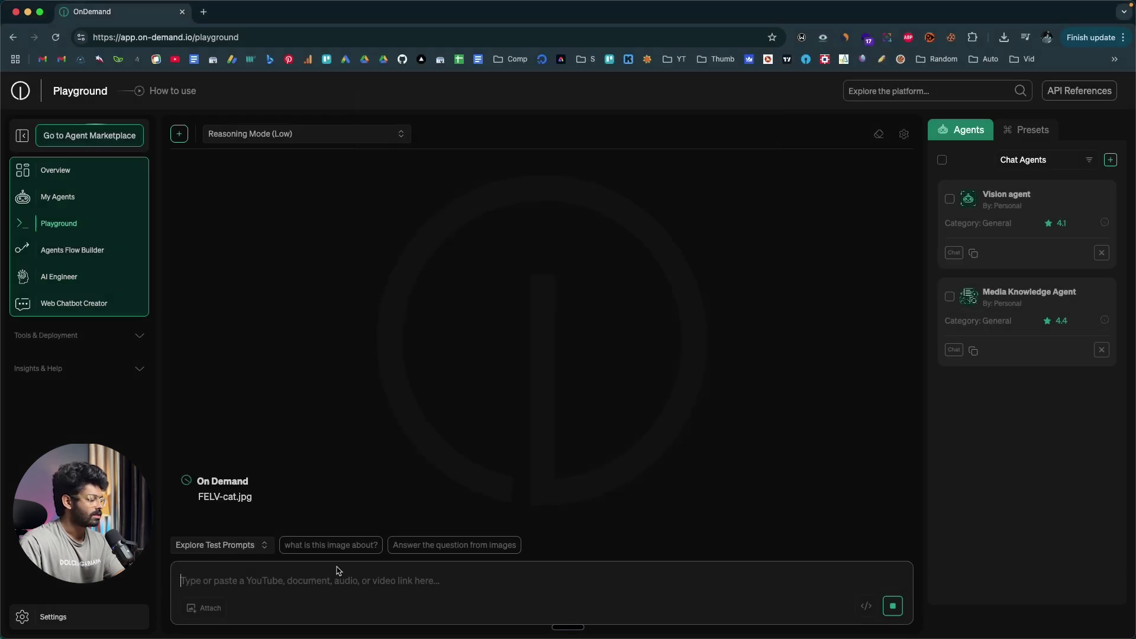
click(330, 545)
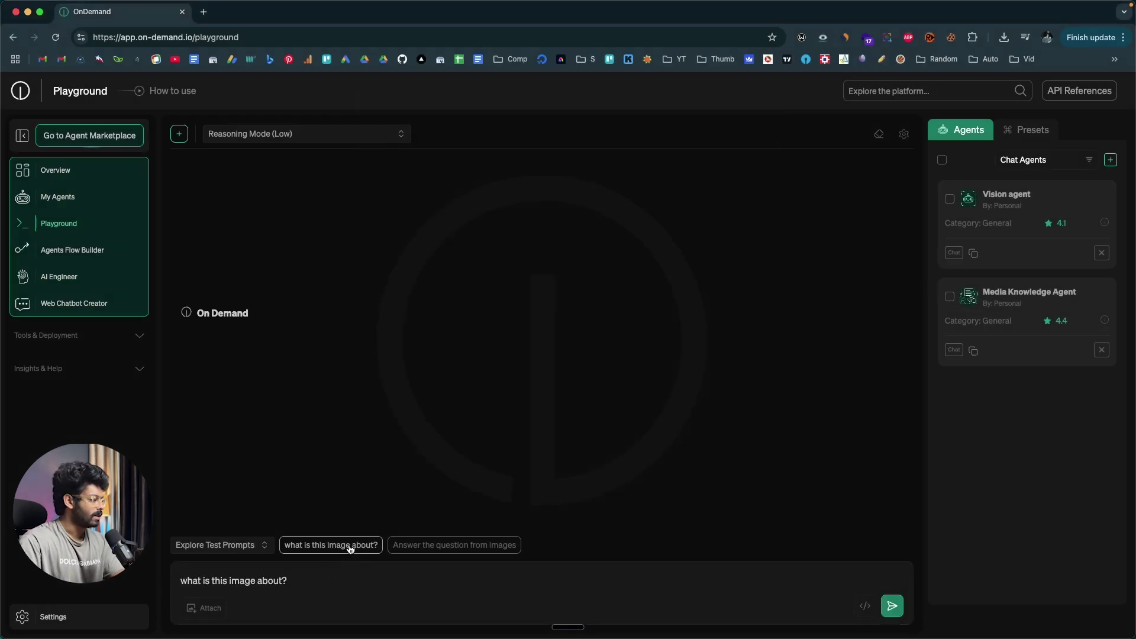
click(892, 606)
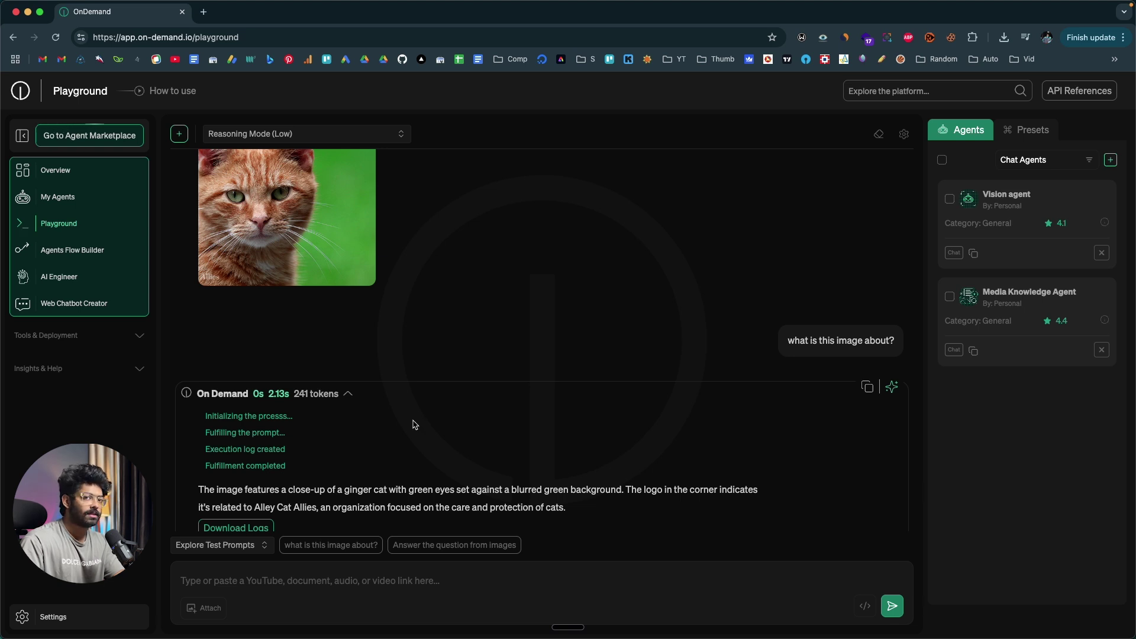
scroll(414, 424, up, 3)
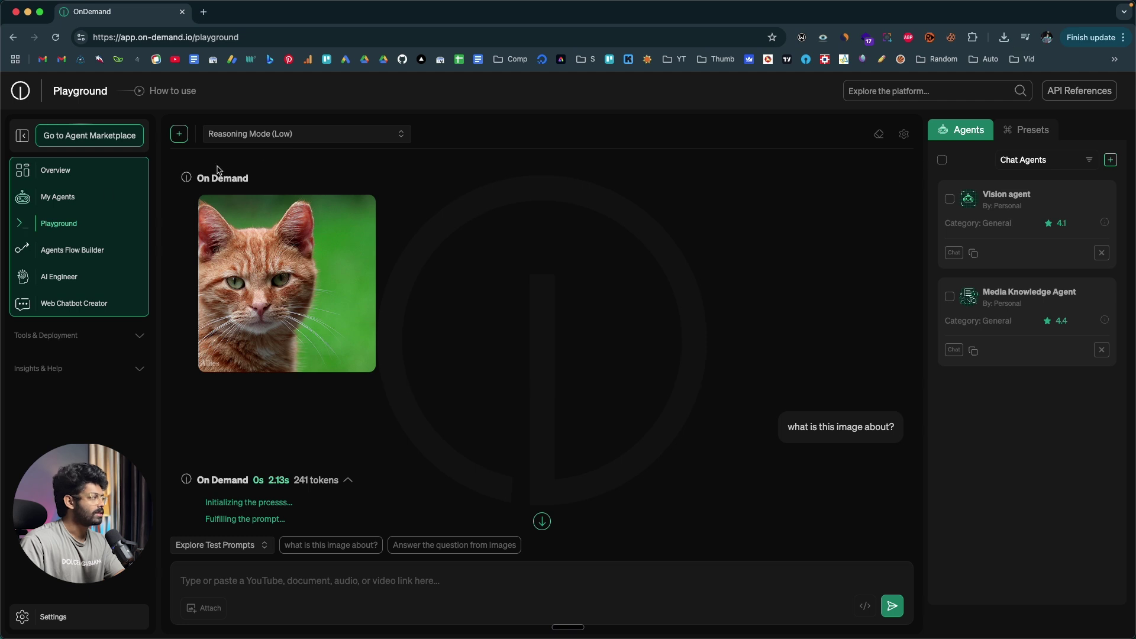
Step: Keep Ondemand-Gpt-4.1 as the preset model endpoint and expand the Tools & Deployment section
click(291, 137)
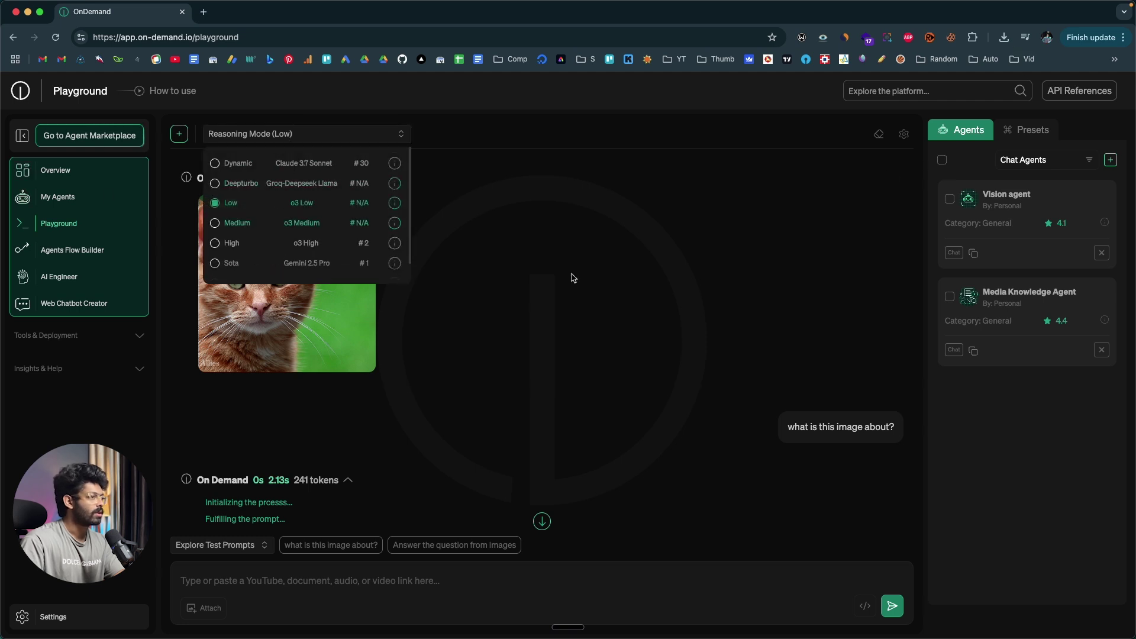
click(1024, 134)
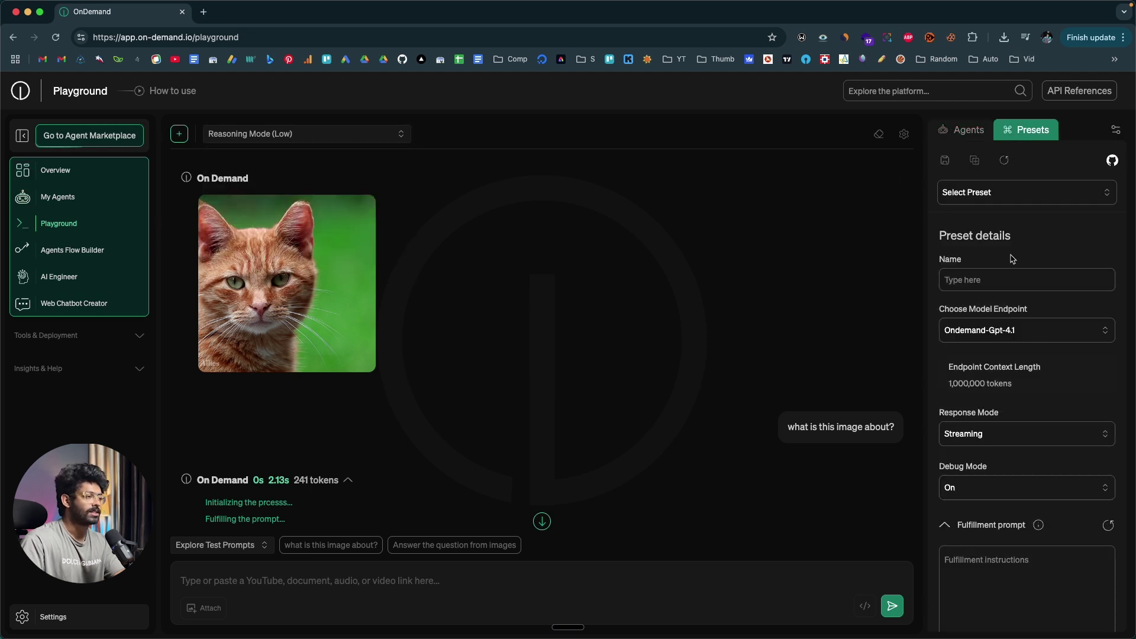
scroll(1011, 259, down, 2)
click(1032, 269)
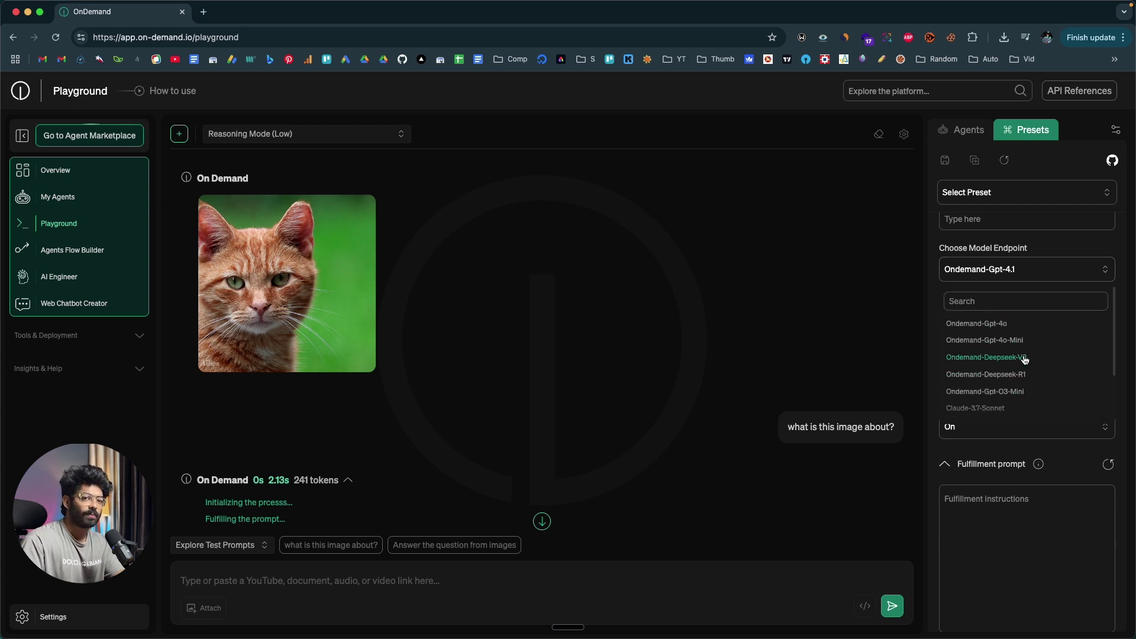
click(1029, 270)
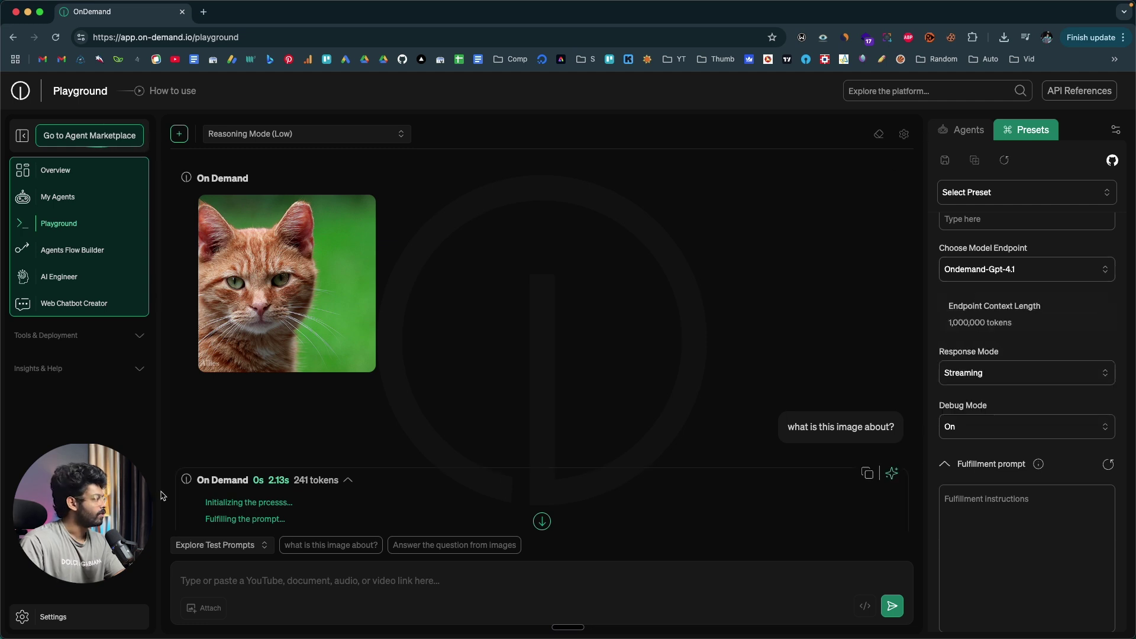
click(69, 341)
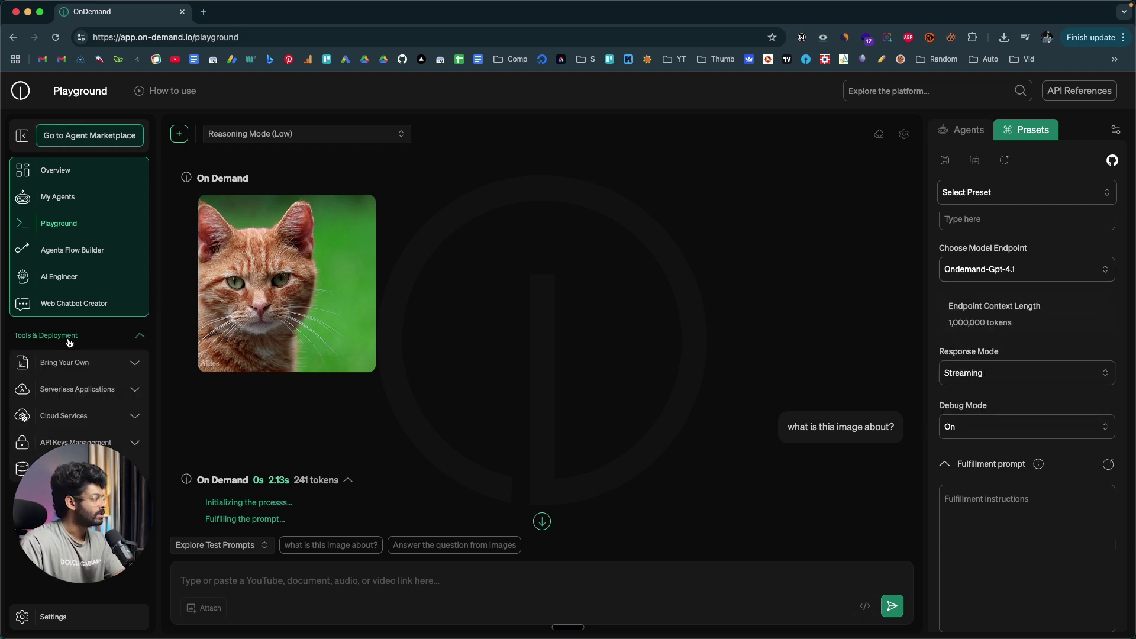
Step: Try deploying QuantFactory/Meta-Llama-3-8B-Instruct-GGUF, then return to the empty BYOM Models list
click(67, 361)
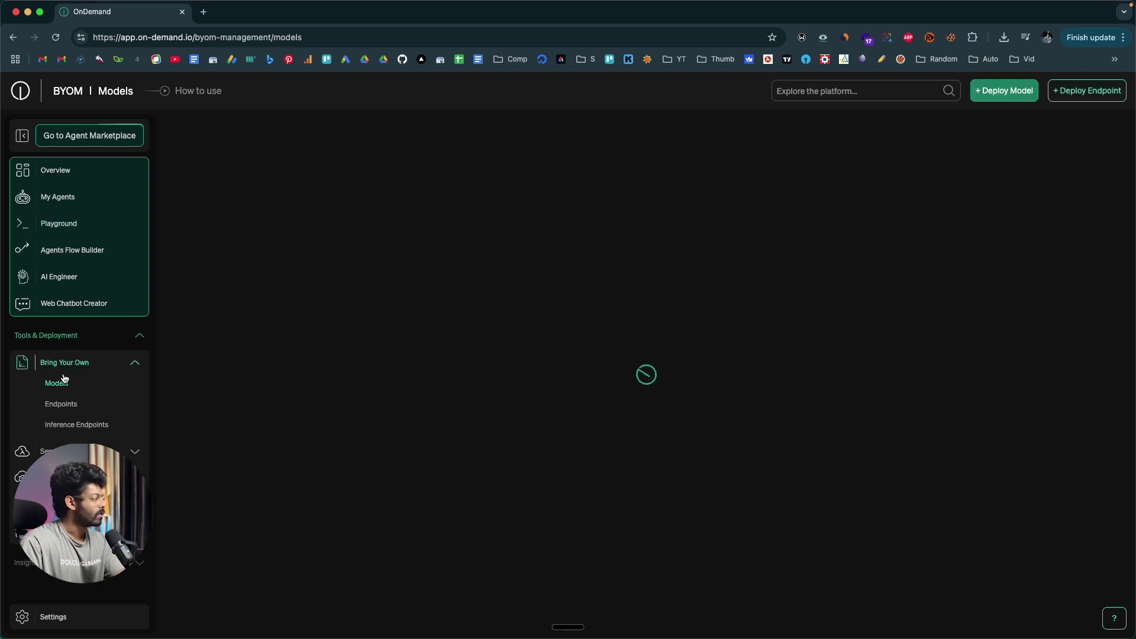
click(1017, 90)
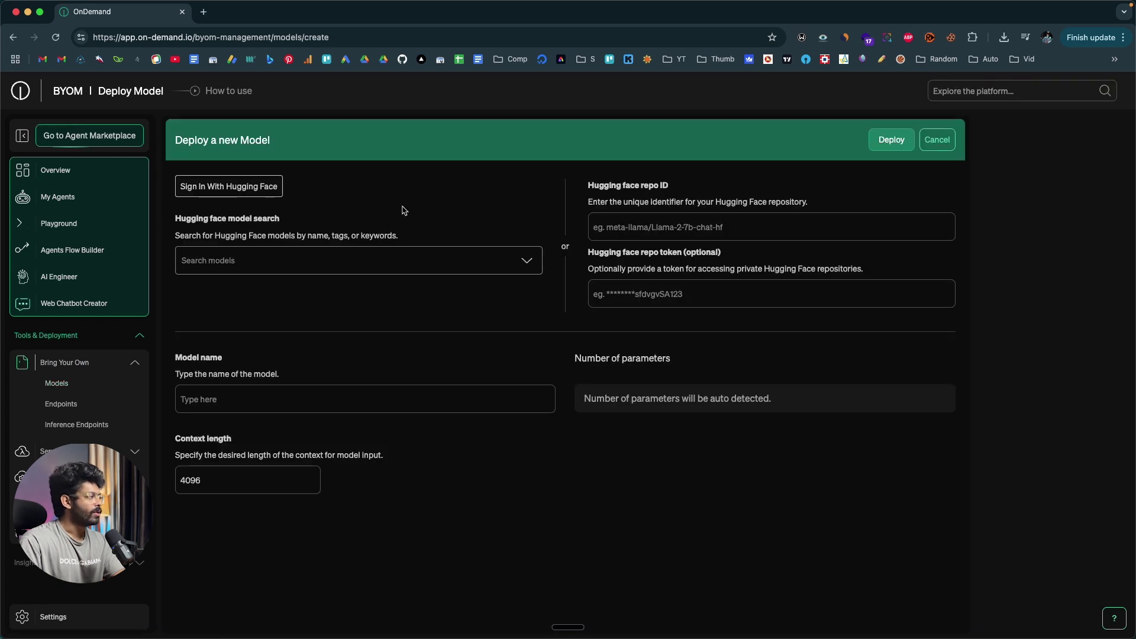
click(329, 261)
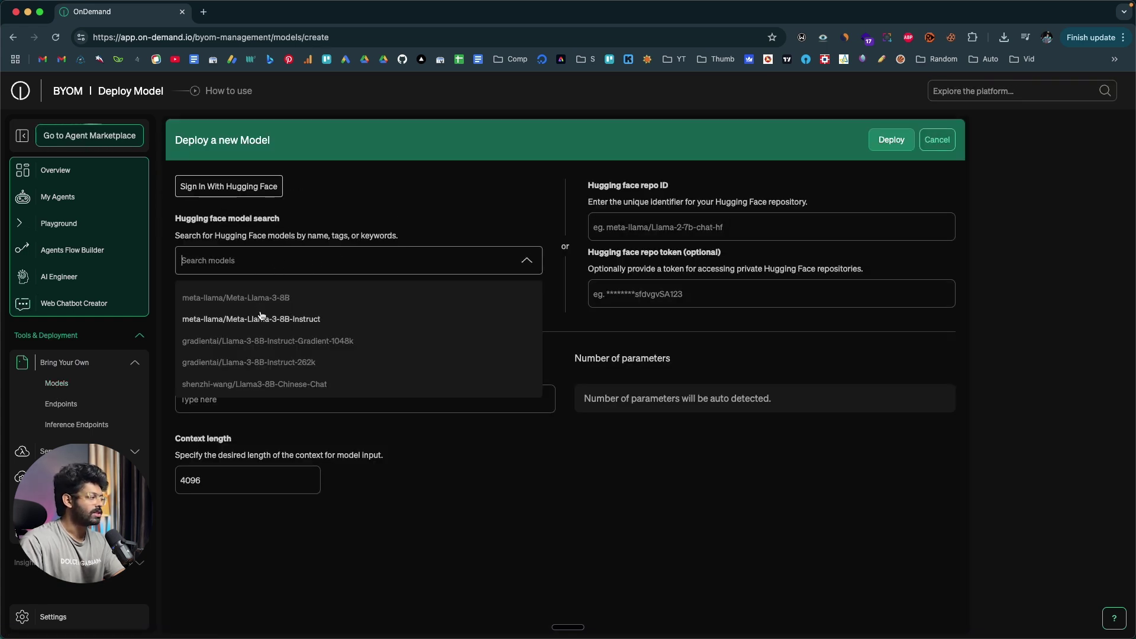
scroll(261, 316, down, 3)
scroll(305, 320, down, 10)
scroll(305, 321, down, 2)
scroll(260, 367, down, 1)
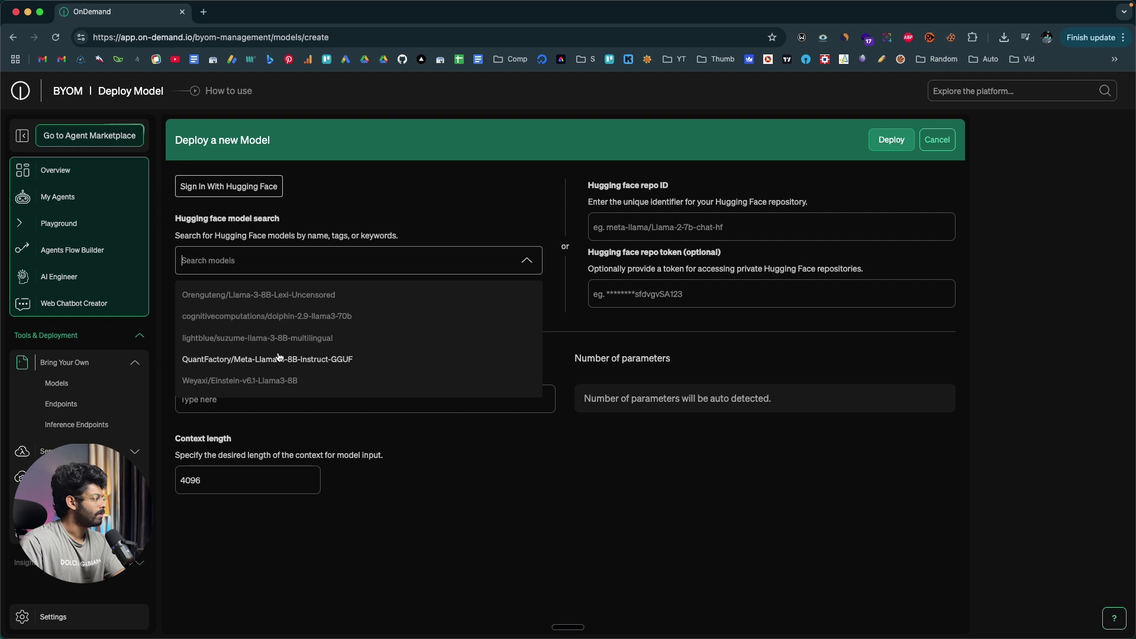
click(304, 360)
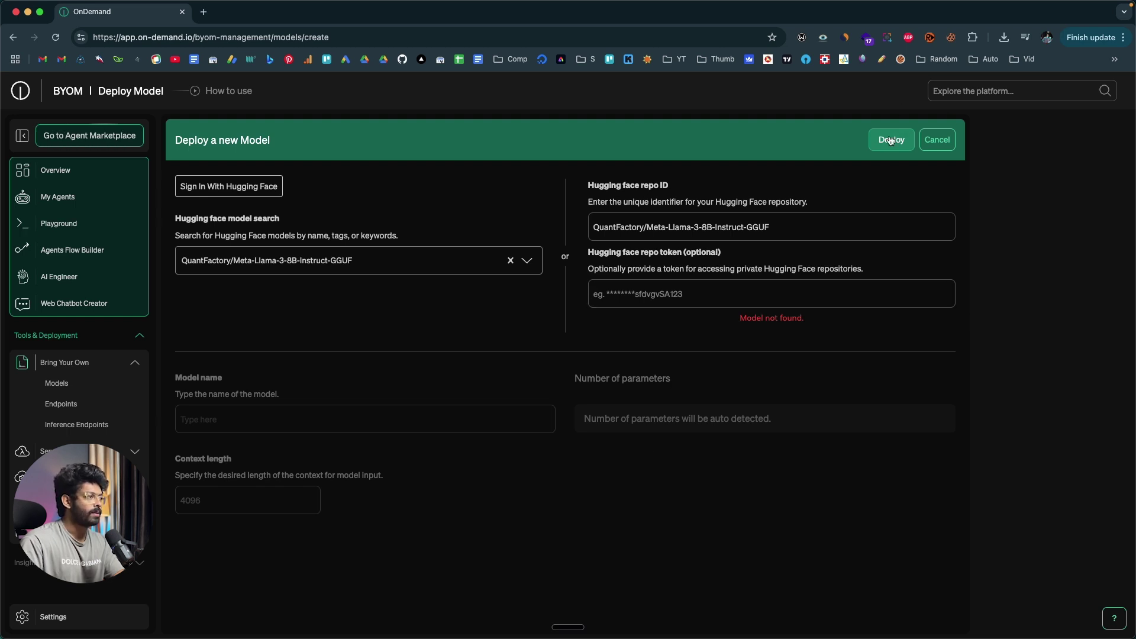
click(57, 385)
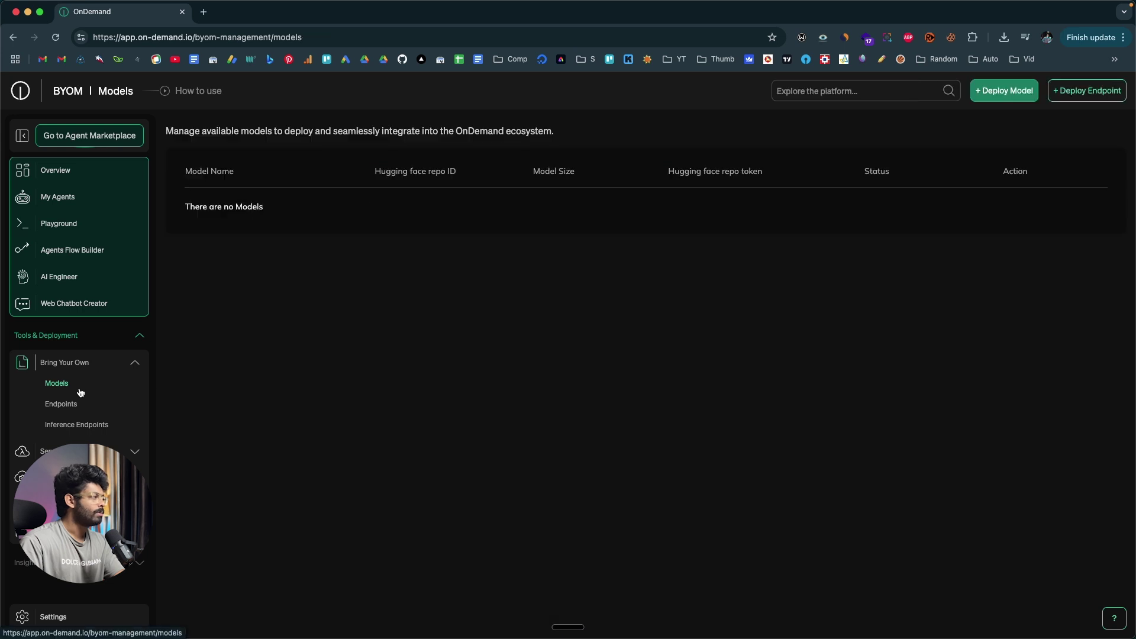
Step: Visit the Serverless Repository, Configuration and Endpoints pages, ending on Cloud Services Explore Services
click(66, 223)
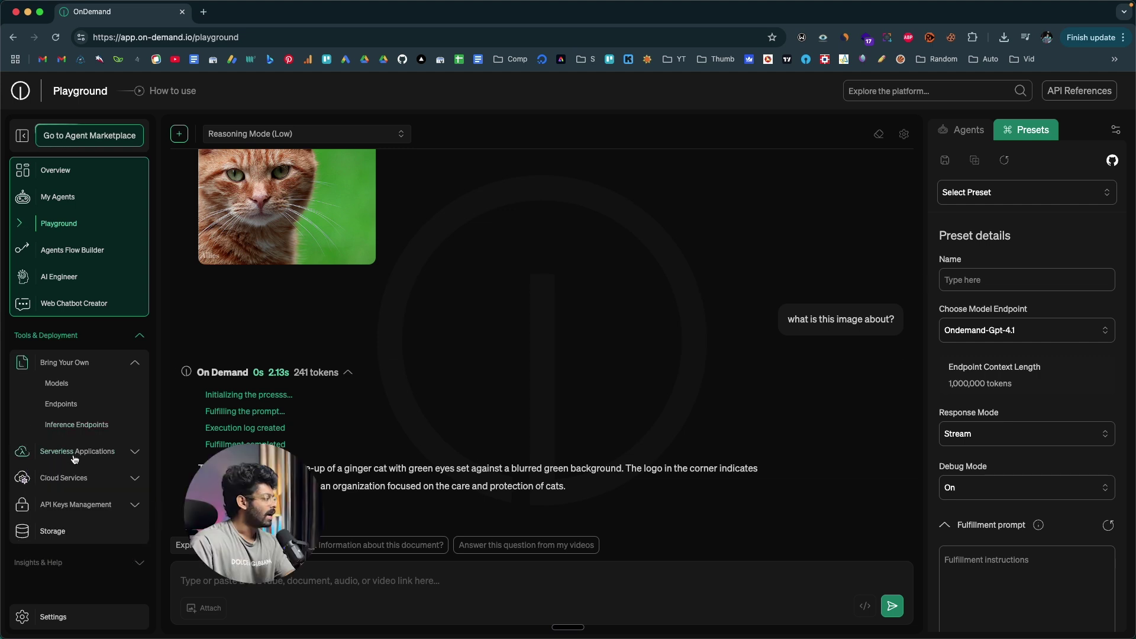
click(108, 453)
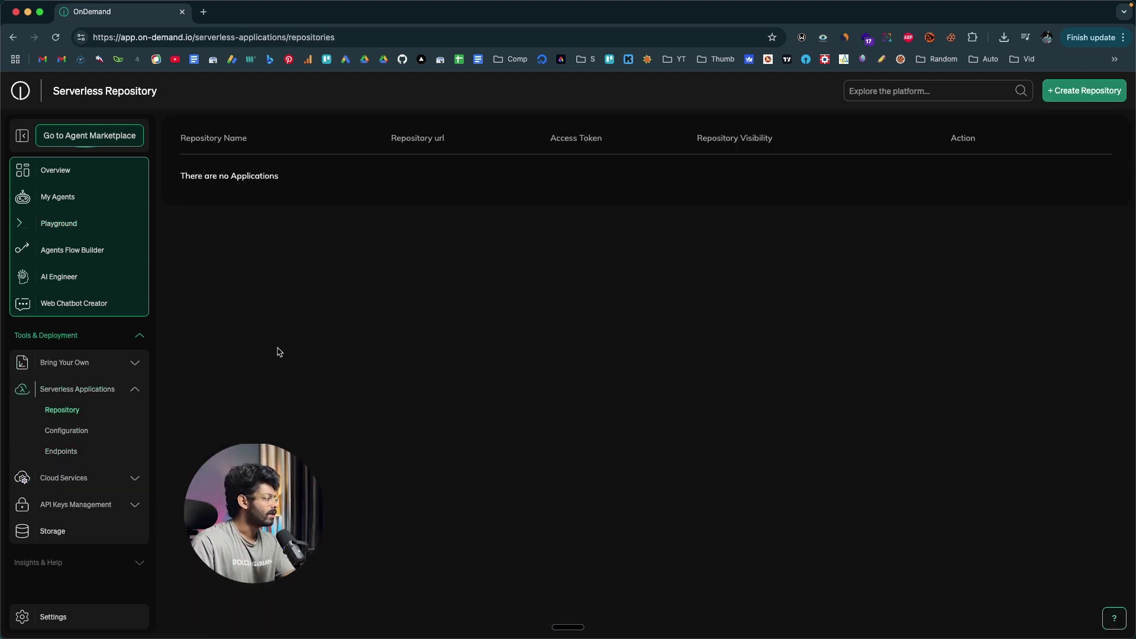
click(1059, 94)
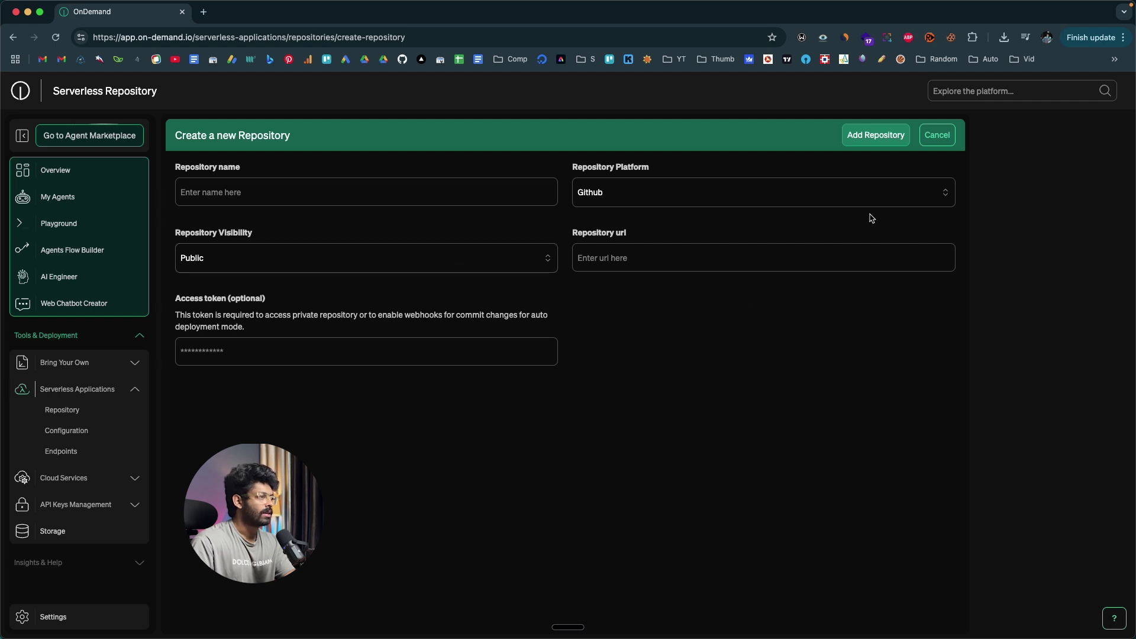
click(77, 440)
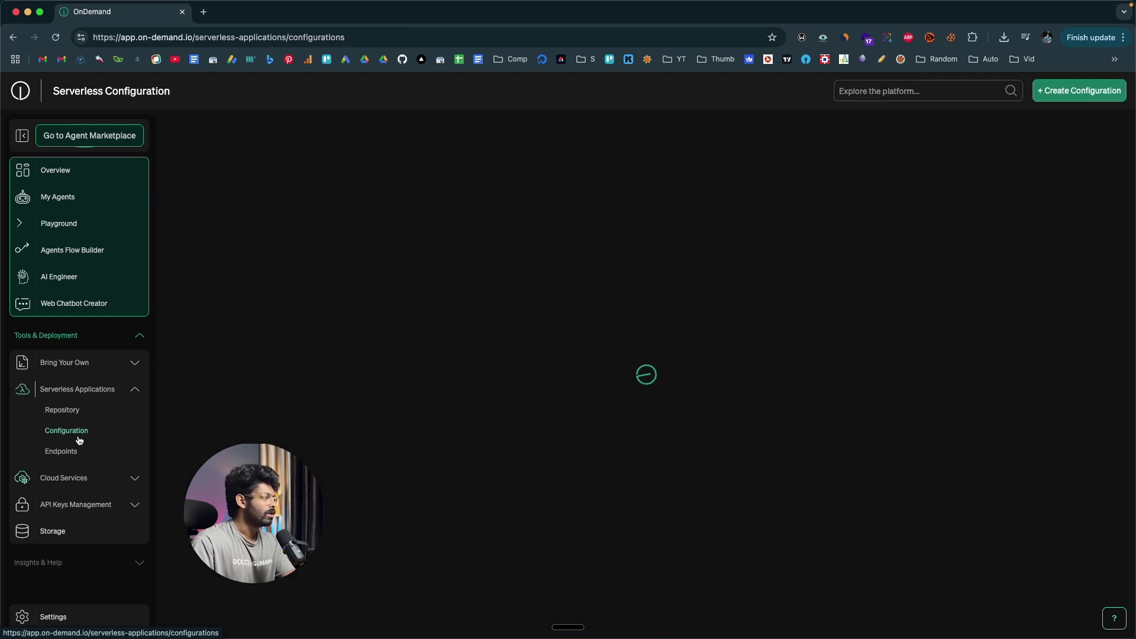
click(62, 452)
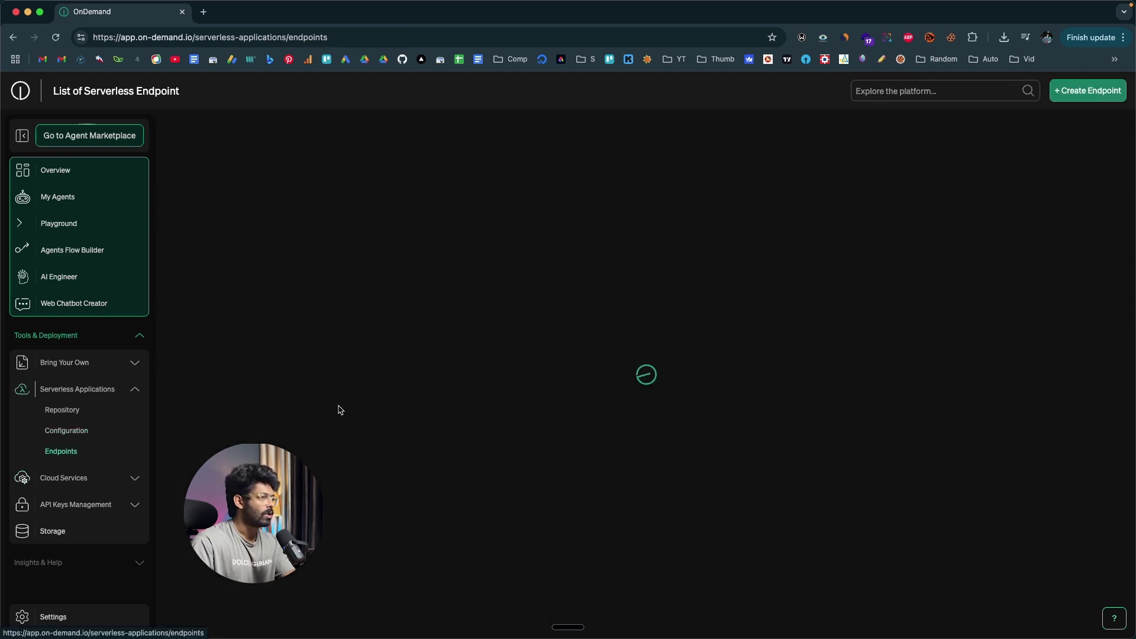
click(132, 481)
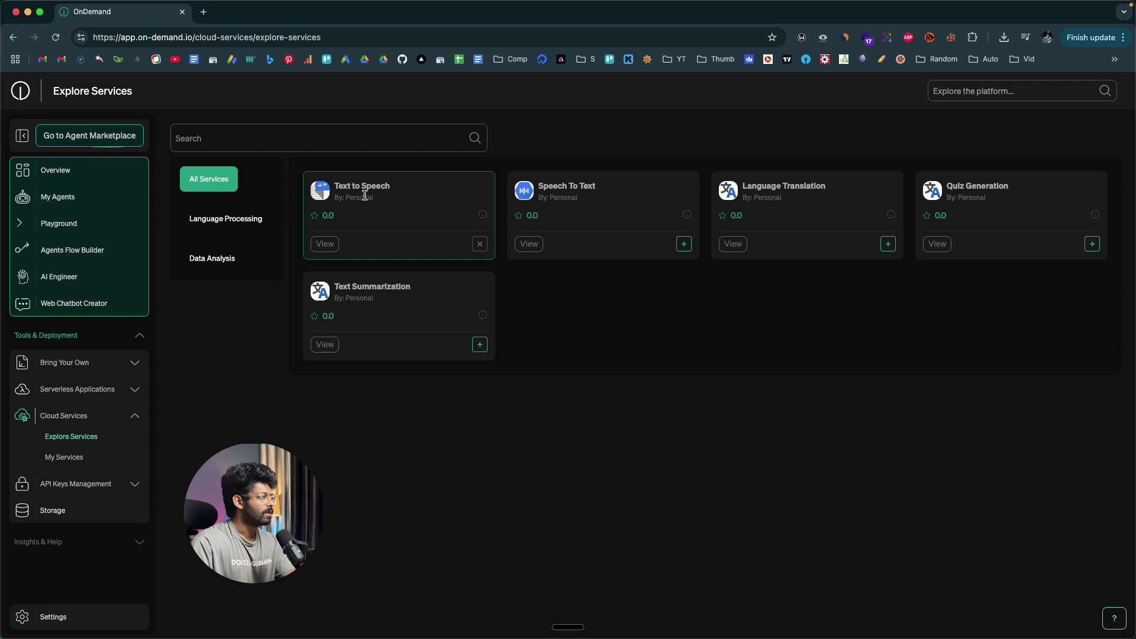
Step: Check the Storage page, then go to Agents Flow Builder listing the Untitled Flow
click(48, 513)
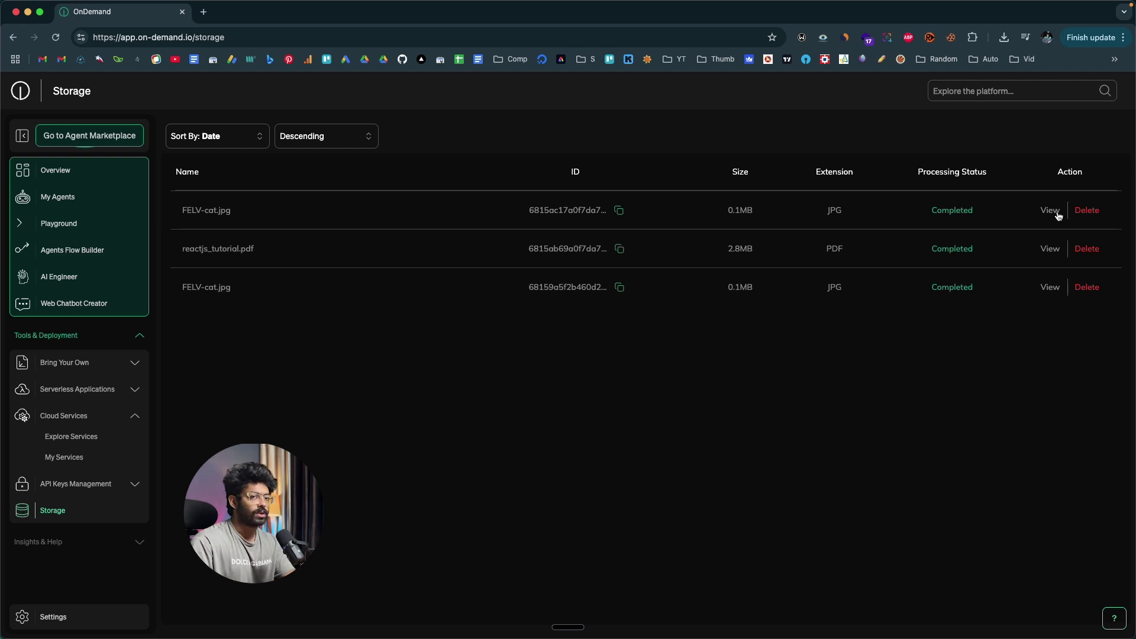
click(68, 255)
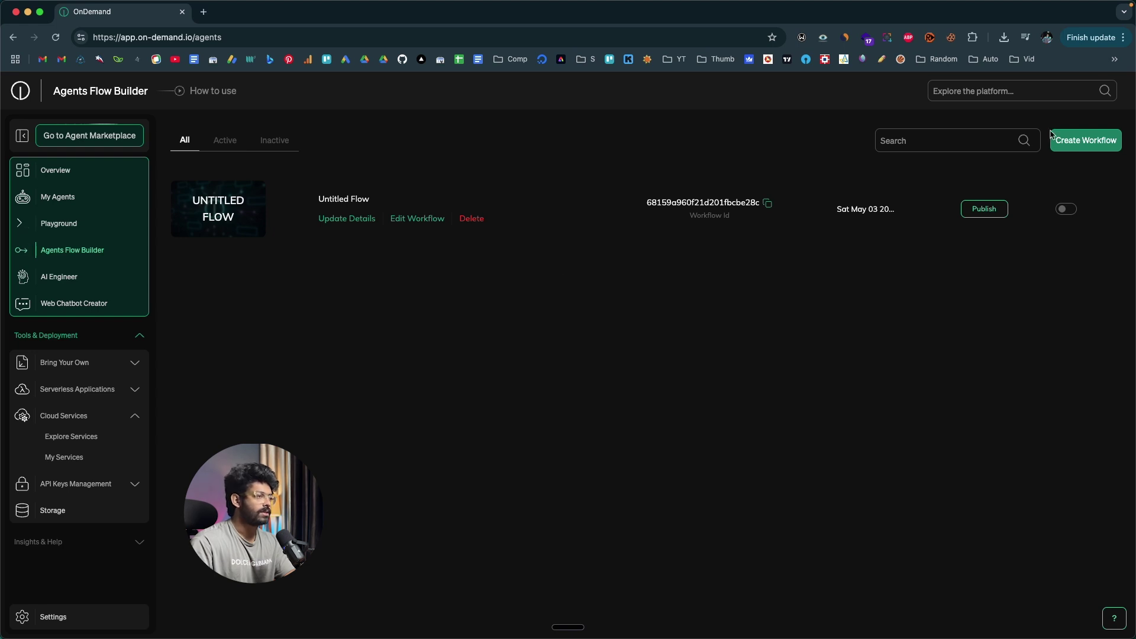
Step: Create a new workflow and switch its Trigger node type to Cron
click(1085, 140)
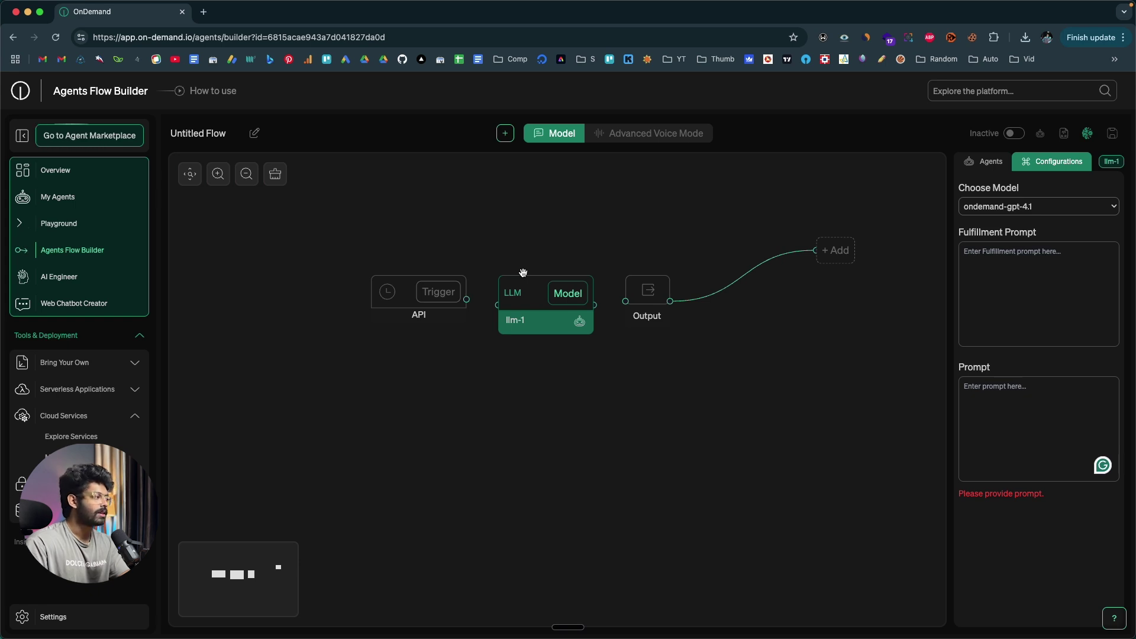
click(413, 314)
click(990, 211)
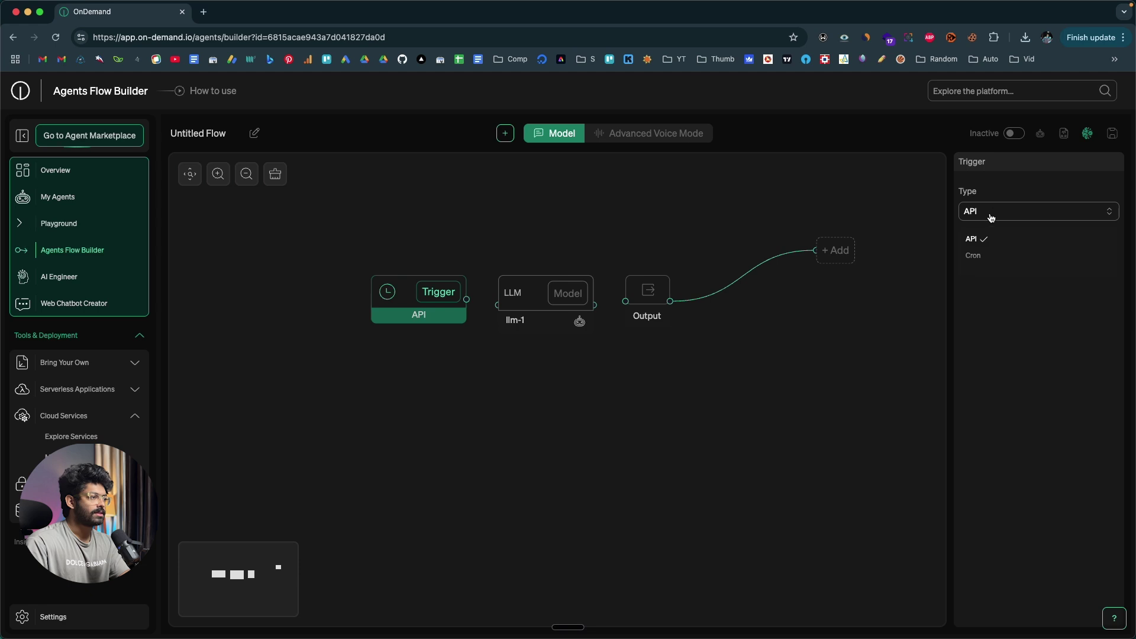
click(974, 240)
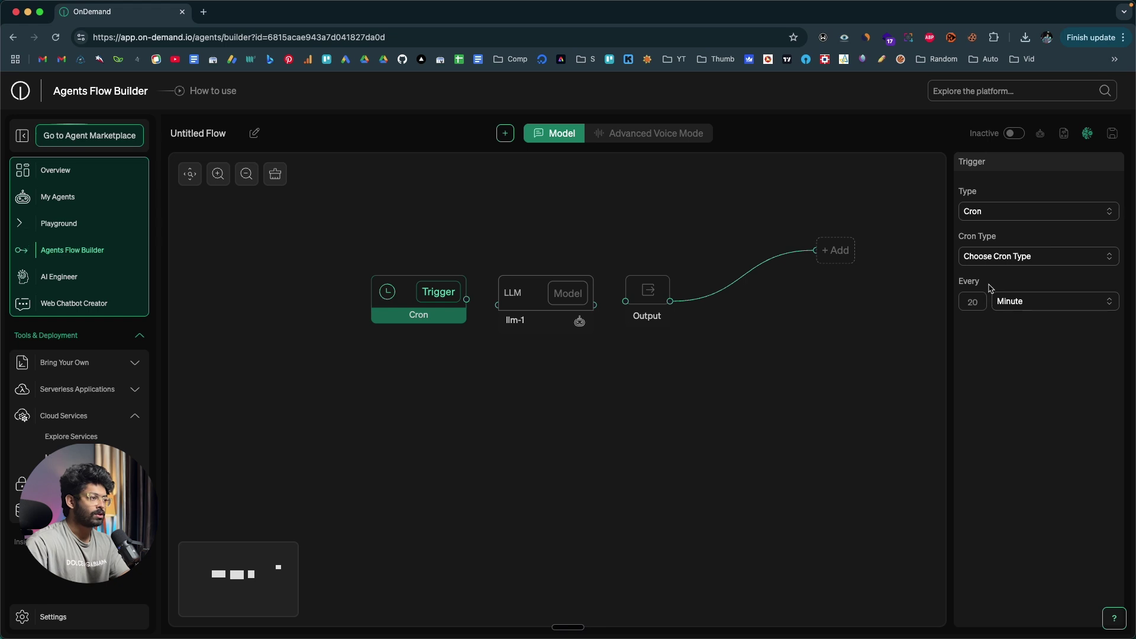
Step: Set the Cron interval unit to Hour so it repeats every 20 hours
click(1025, 304)
click(1008, 329)
click(1023, 304)
click(1008, 346)
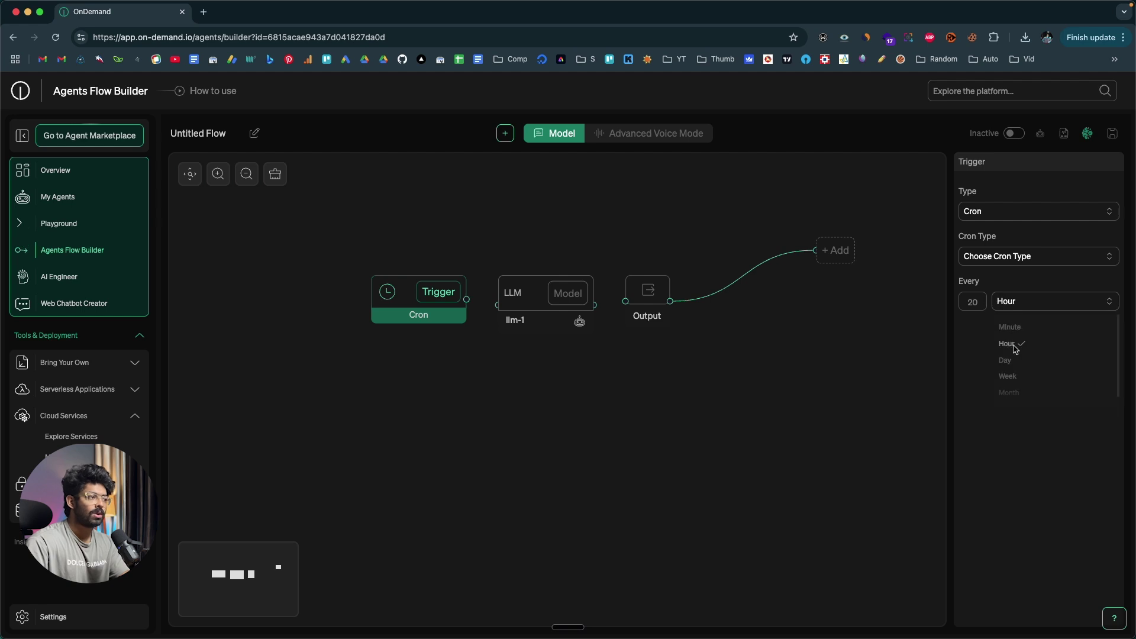
click(1013, 303)
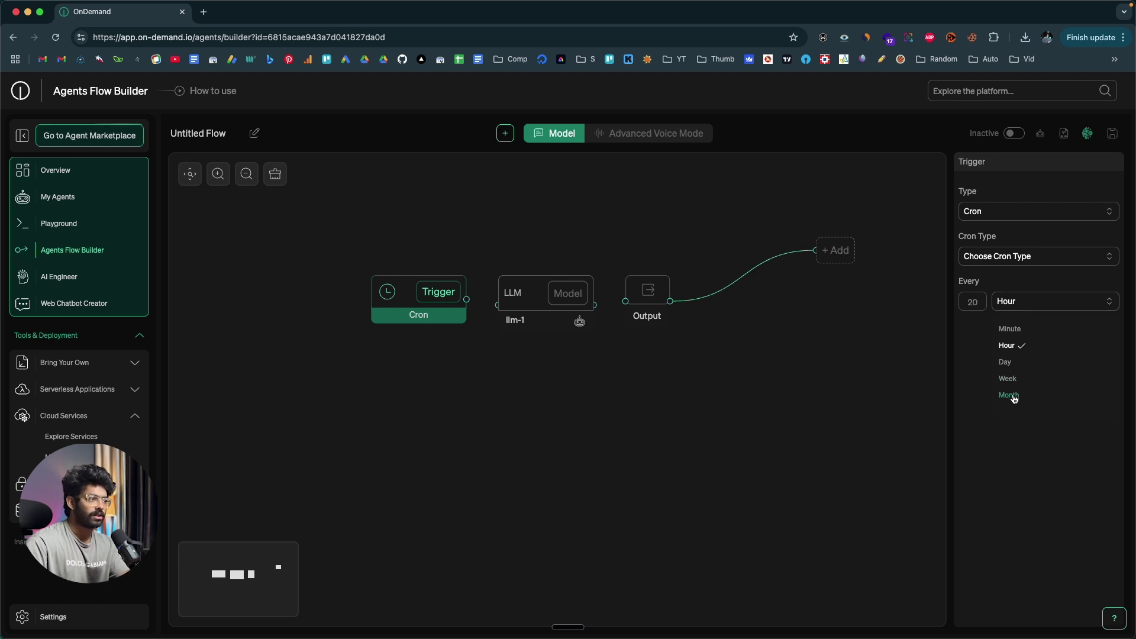
Step: Keep llm-1 on ondemand-gpt-4.1 and add Slack, Email, Phone and Webhook delivery after Output
click(541, 306)
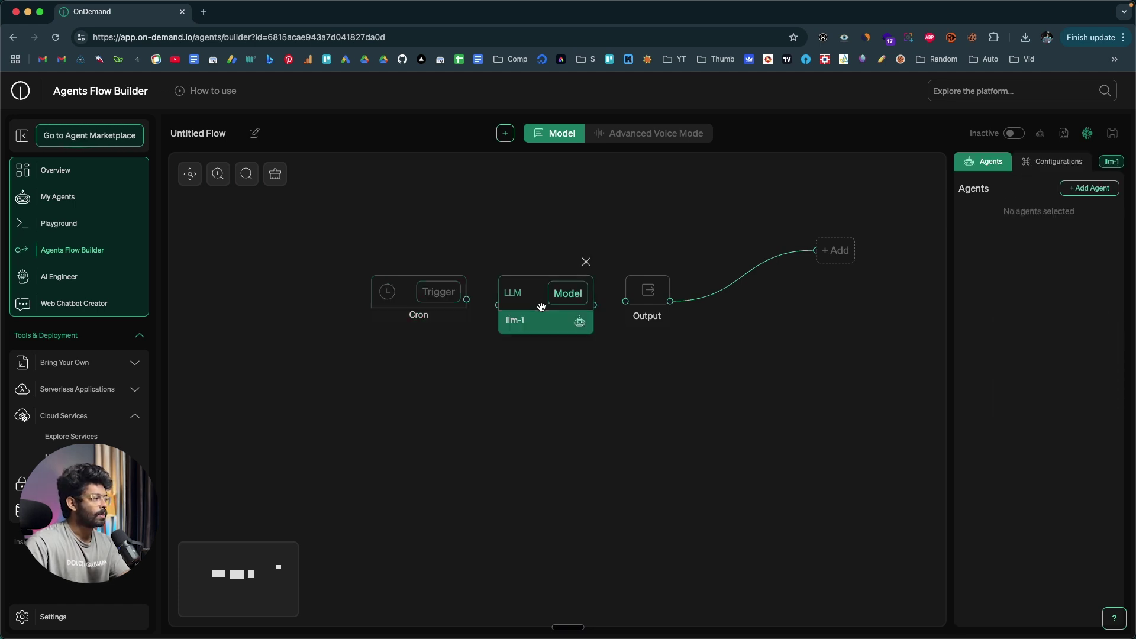
click(1045, 162)
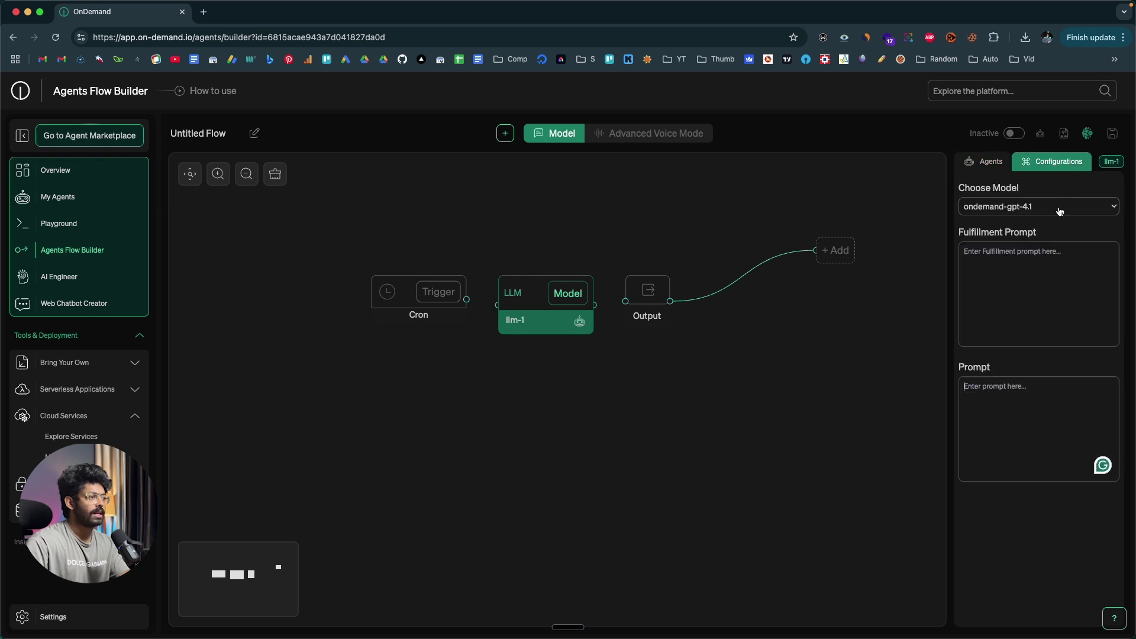
click(1059, 211)
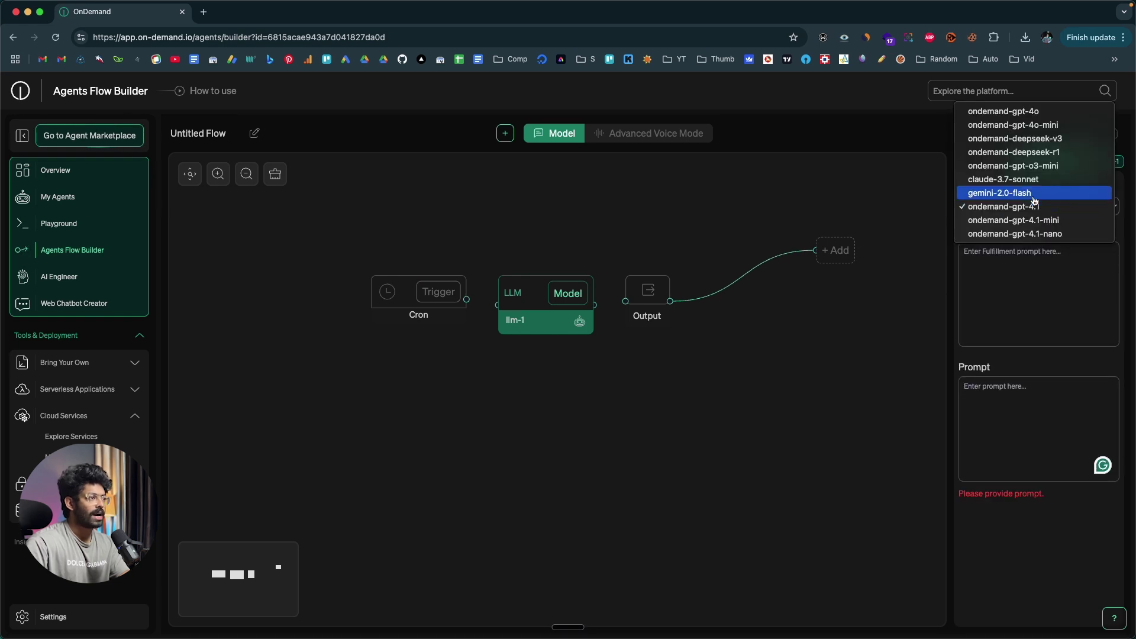
click(1000, 206)
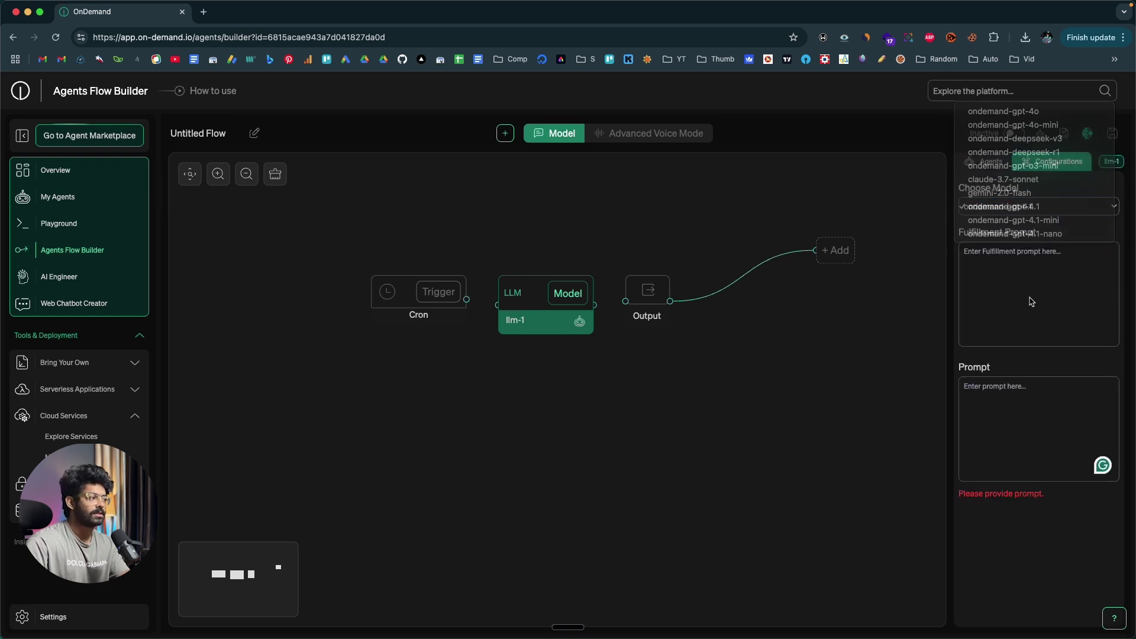
click(828, 254)
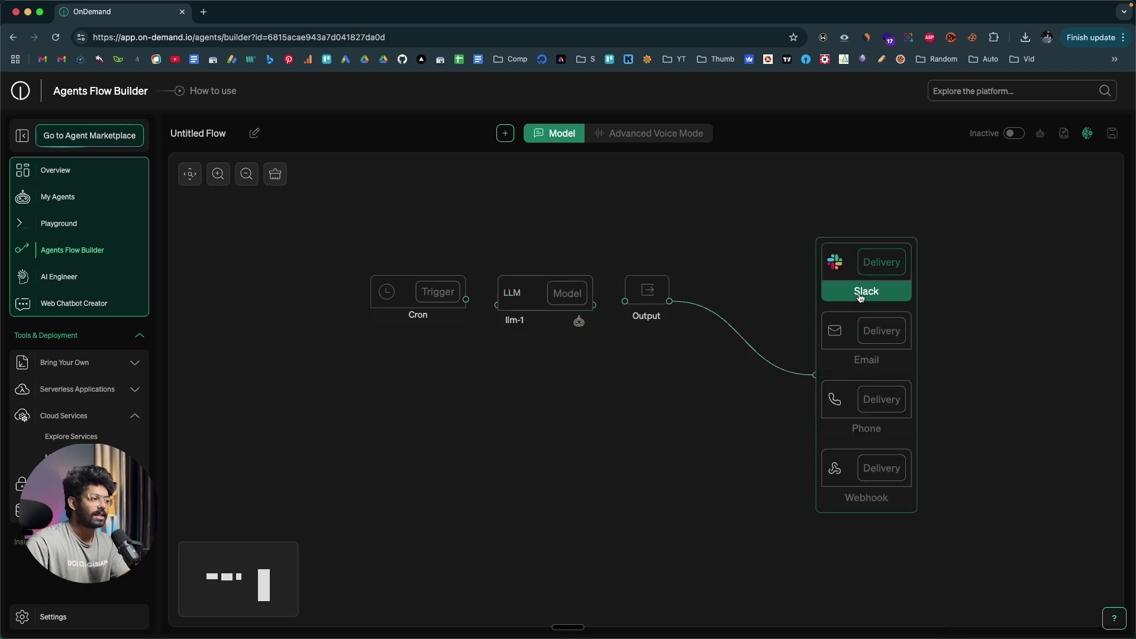